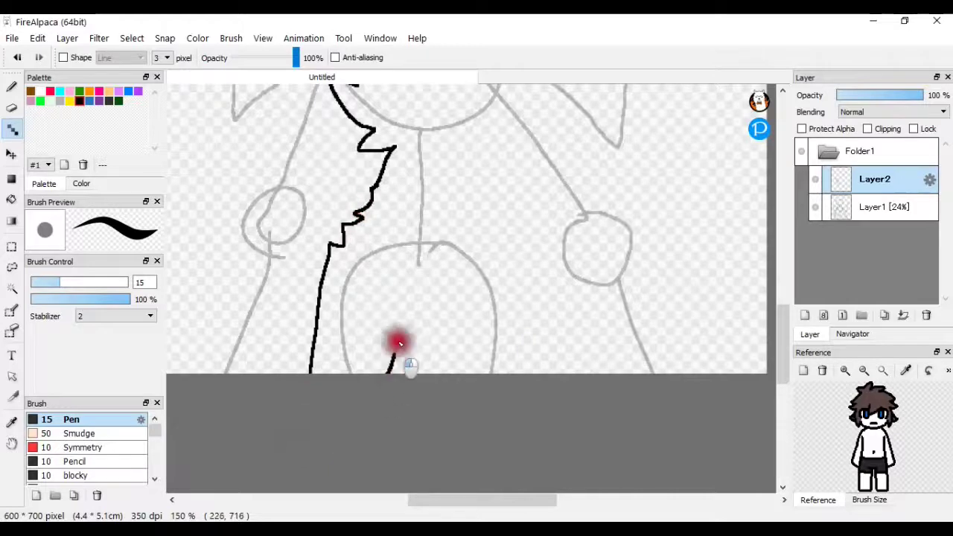
Draw the inner leg line and the curved outer line of the right-hand leg down to the canvas edge in black.
left_click_drag(519, 343, 489, 237)
scroll(489, 237, "down", 2)
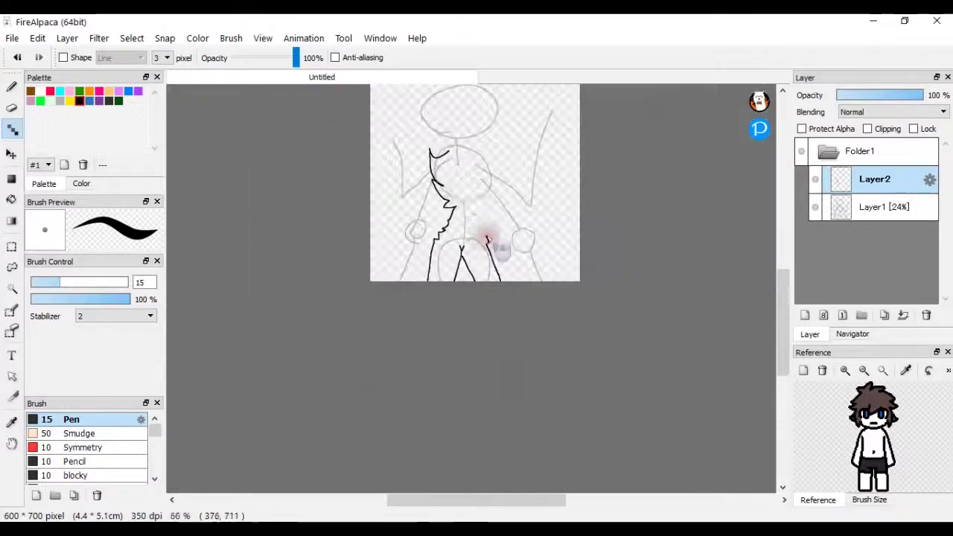
scroll(486, 294, "up", 2)
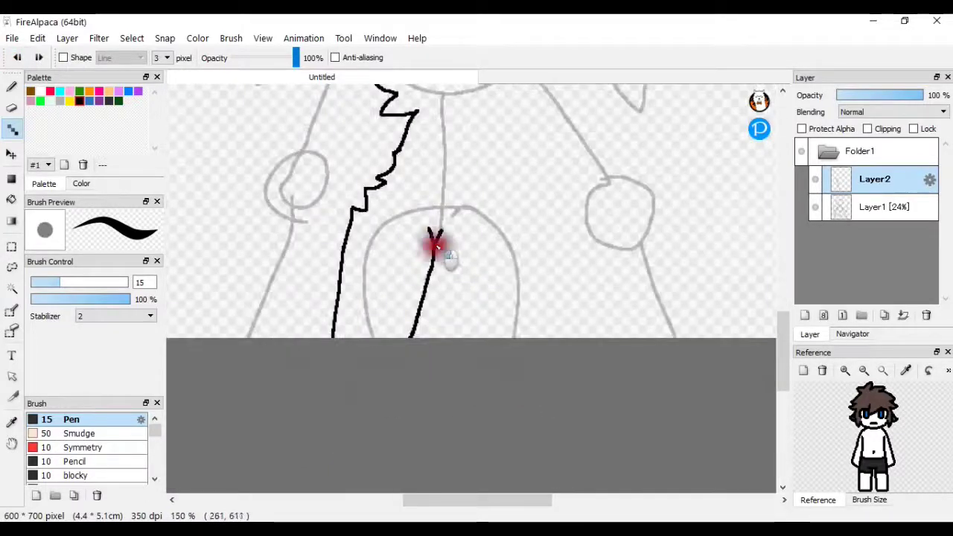
mouse_move(542, 351)
left_mouse_down()
mouse_move(539, 238)
mouse_move(511, 191)
left_mouse_up()
scroll(548, 187, "down", 2)
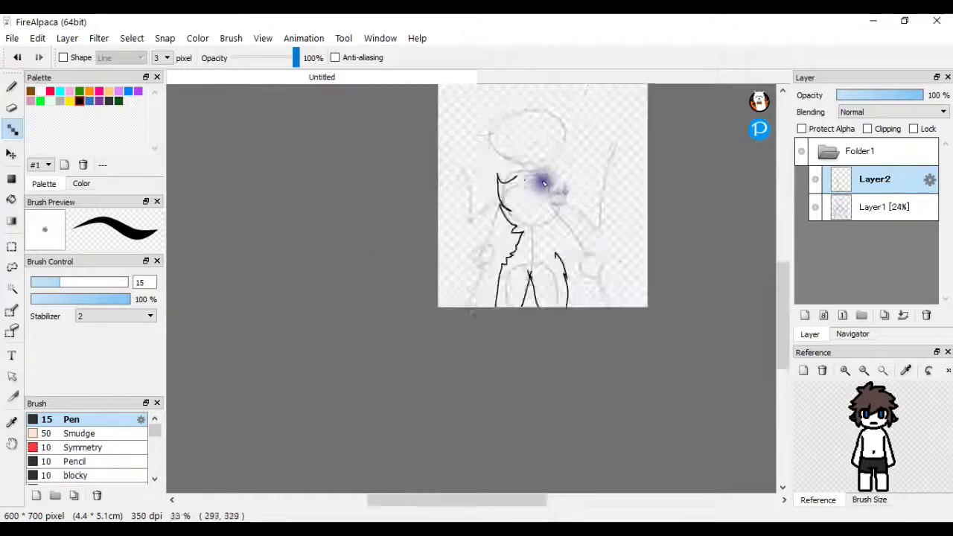
Draw the furry right side of the torso and the tufted shoulder with the outer upper-arm line.
scroll(567, 330, "up", 1)
left_click_drag(567, 330, 571, 264)
left_click_drag(595, 228, 644, 340)
scroll(629, 356, "down", 1)
scroll(620, 410, "up", 3)
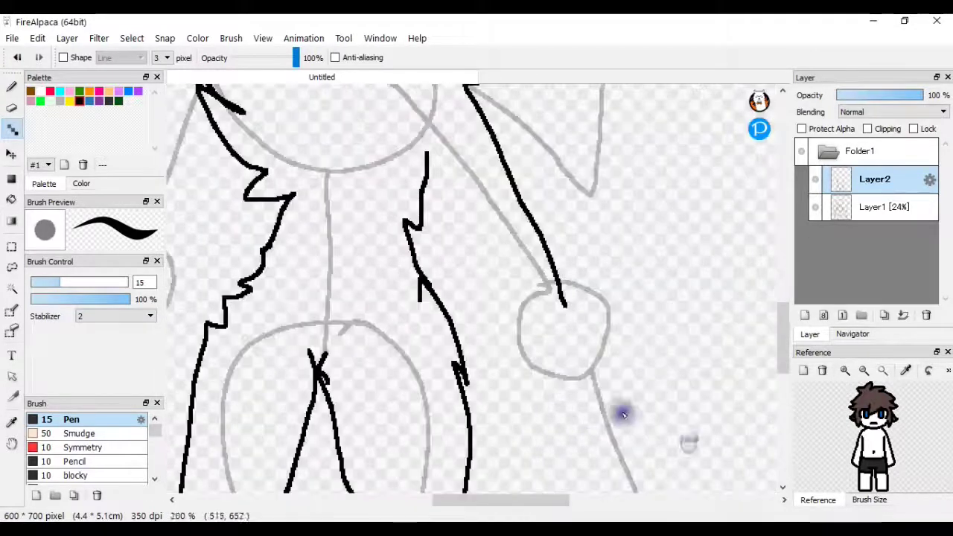
Try drawing the right-hand forearm and hand in pink, bent across the torso.
left_click(98, 92)
mouse_move(542, 285)
left_mouse_down()
mouse_move(589, 415)
mouse_move(468, 391)
mouse_move(289, 269)
left_mouse_up()
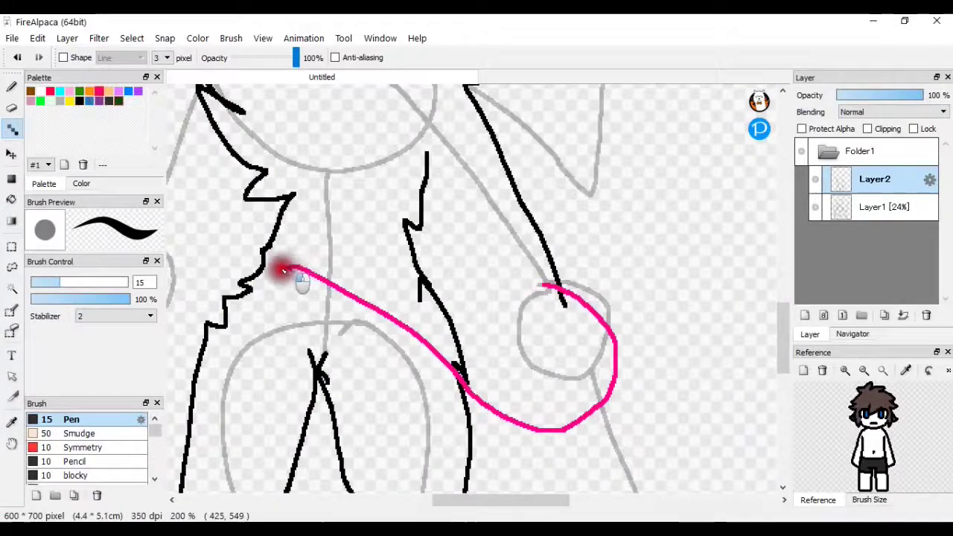
left_click_drag(275, 238, 268, 201)
left_click(17, 58)
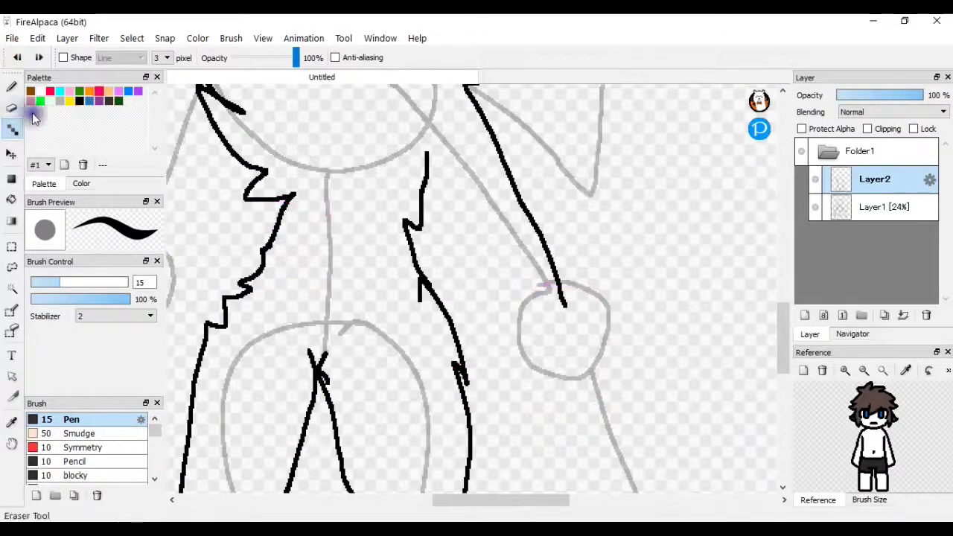
scroll(576, 259, "down", 2)
scroll(574, 259, "up", 2)
mouse_move(570, 336)
left_mouse_down()
mouse_move(462, 376)
mouse_move(341, 272)
left_mouse_up()
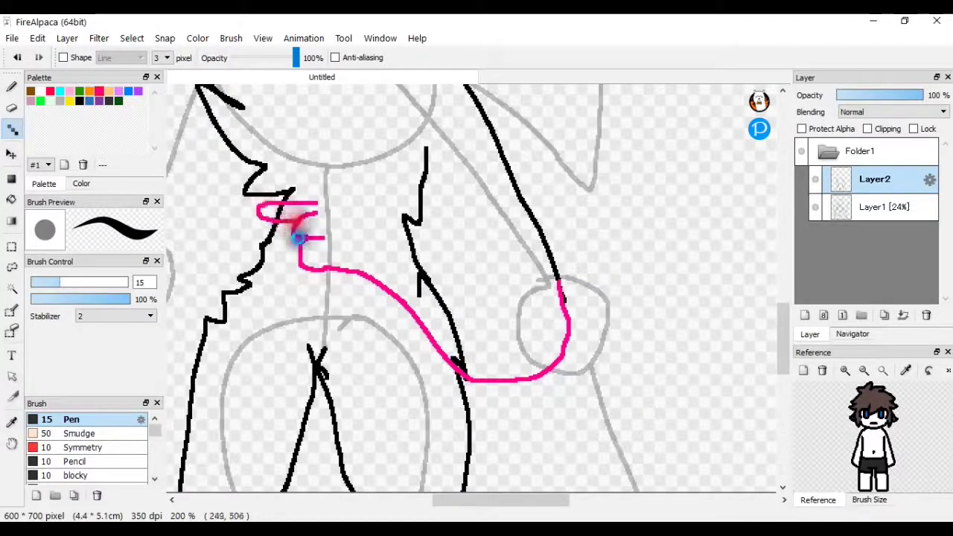
scroll(309, 240, "down", 5)
scroll(250, 188, "up", 5)
left_click(17, 59)
left_click(17, 59)
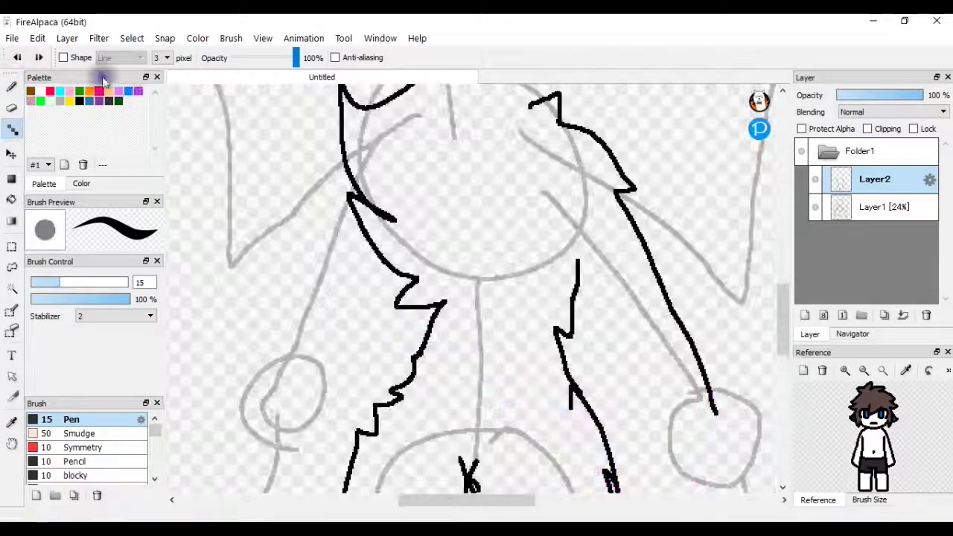
Outline the right-hand forearm in black with a tufted elbow, hanging straight down beside the leg.
left_click(79, 101)
scroll(439, 260, "down", 3)
scroll(567, 406, "up", 3)
left_click_drag(623, 297, 600, 455)
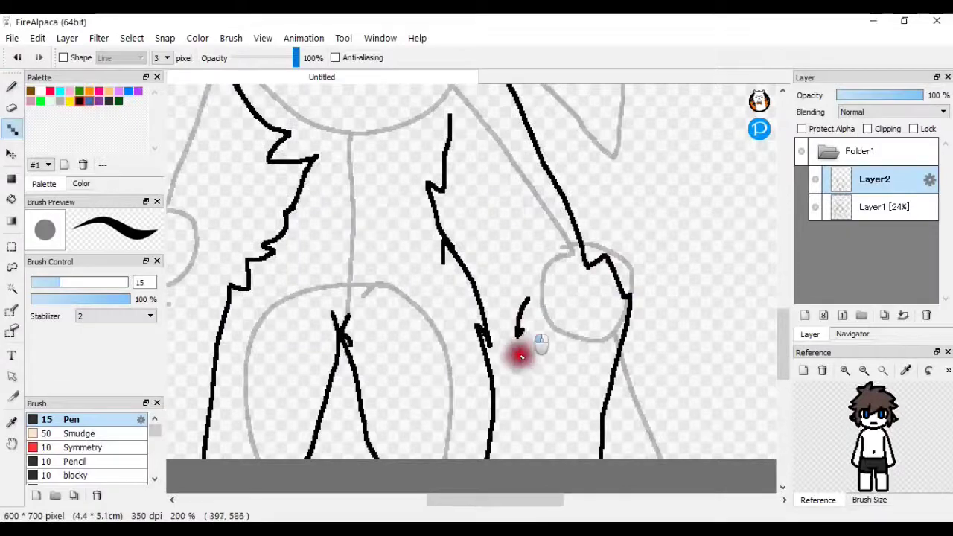
left_click_drag(525, 330, 523, 333)
scroll(500, 237, "up", 3)
left_click_drag(503, 218, 557, 376)
key("ctrl+minus")
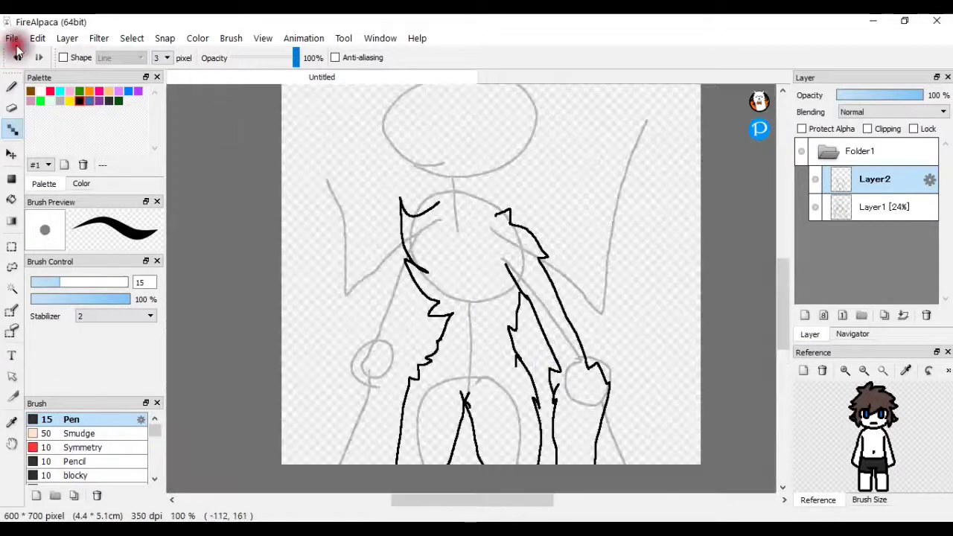
Redraw the right-hand inner upper-arm line with armpit fur and outline the opposite arm with elbow tufts.
left_click_drag(496, 268, 554, 362)
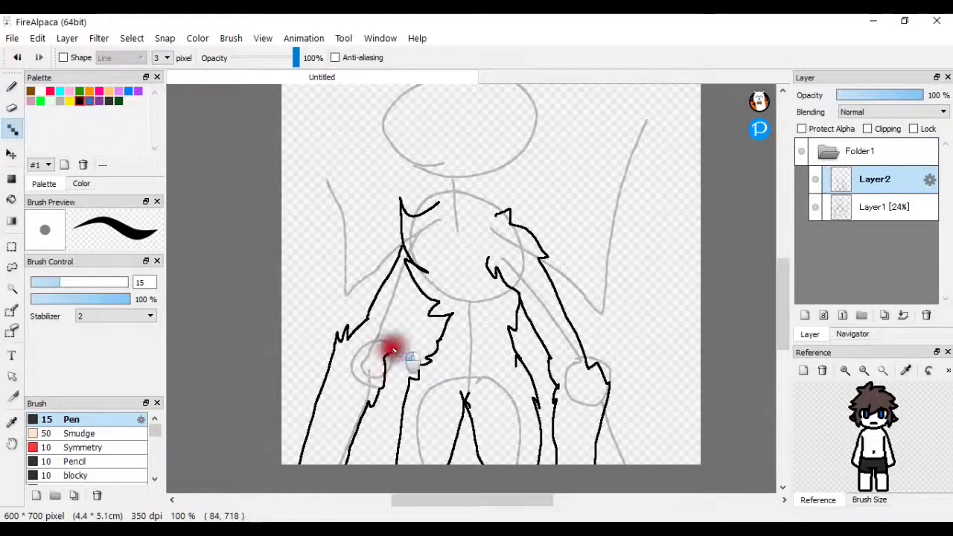
scroll(474, 278, "down", 1)
scroll(489, 314, "up", 2)
scroll(515, 325, "down", 2)
Outline the top and inner edges of the right-hand wing on a new layer and hide Layer2.
left_click(804, 315)
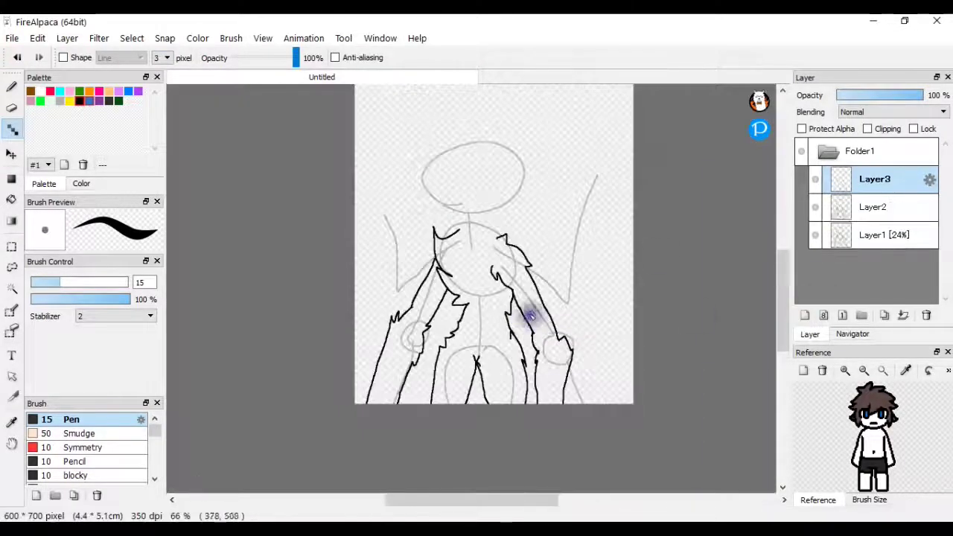
scroll(531, 244, "up", 2)
left_click_drag(457, 227, 606, 320)
scroll(619, 323, "down", 3)
scroll(603, 340, "up", 1)
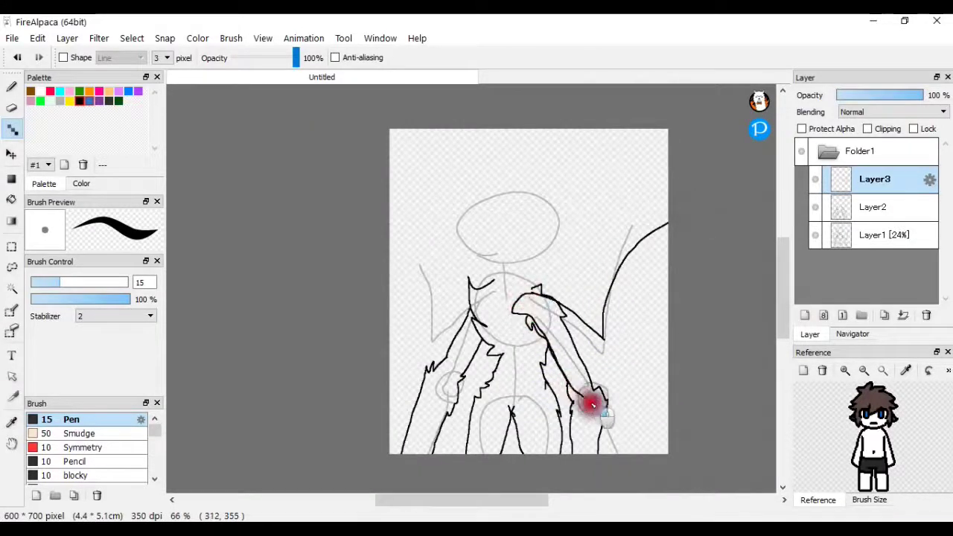
left_click_drag(504, 306, 558, 387)
left_click(815, 207)
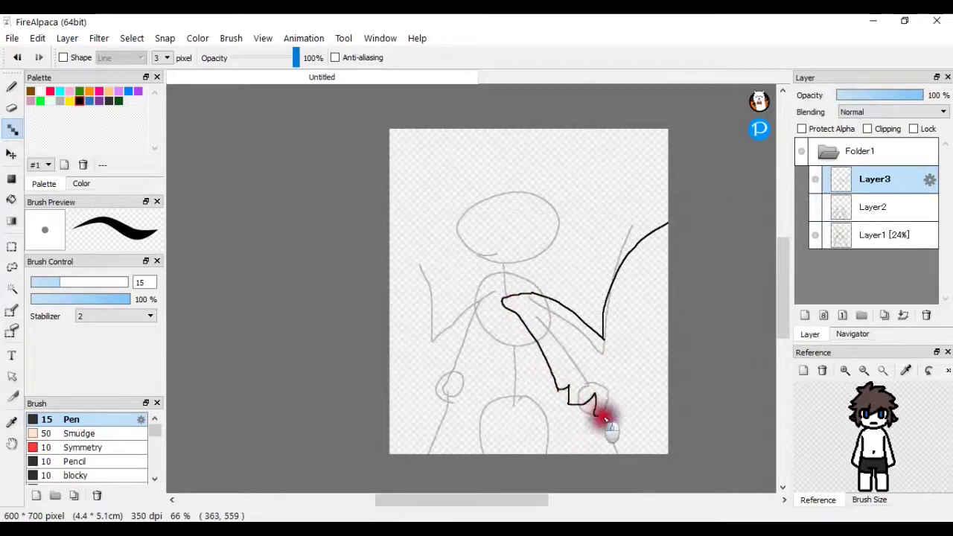
Shift the wing outline slightly to the right and draw contour lines inside the wing arm.
left_click(12, 158)
left_click_drag(514, 303, 554, 305)
left_click(13, 130)
scroll(571, 307, "up", 2)
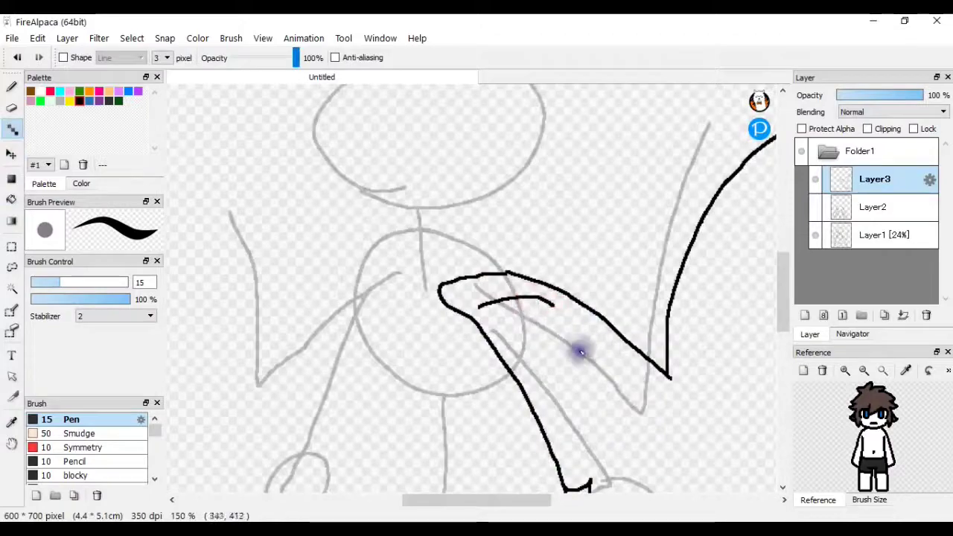
scroll(696, 320, "down", 3)
scroll(632, 277, "up", 4)
Draw a row of small pointed scallop feathers above the large feathers along the wing's lower edge.
left_click_drag(607, 320, 672, 339)
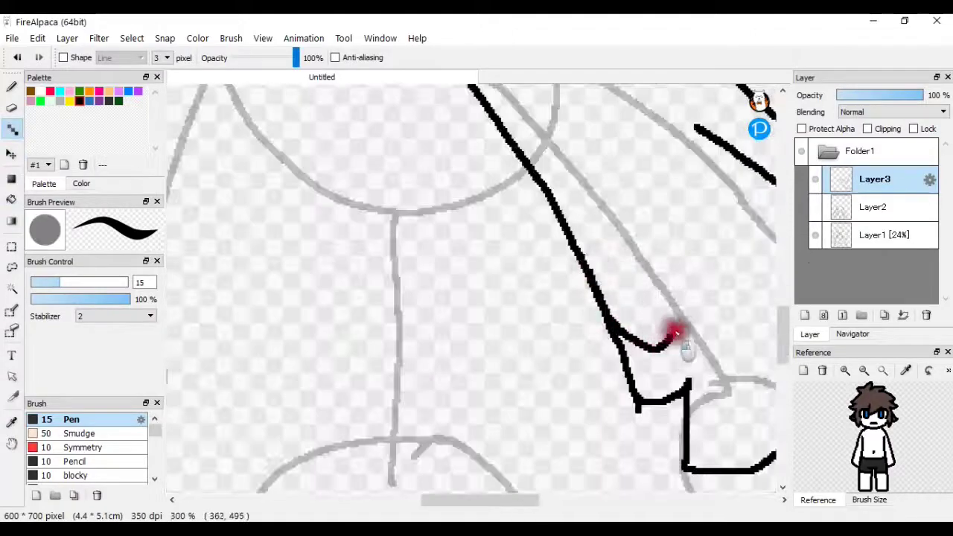
scroll(735, 343, "down", 6)
mouse_move(704, 398)
left_mouse_down()
mouse_move(742, 343)
mouse_move(646, 356)
mouse_move(675, 355)
mouse_move(682, 374)
mouse_move(709, 351)
mouse_move(731, 398)
mouse_move(766, 393)
left_mouse_up()
scroll(744, 347, "up", 5)
scroll(745, 380, "down", 4)
scroll(760, 381, "up", 5)
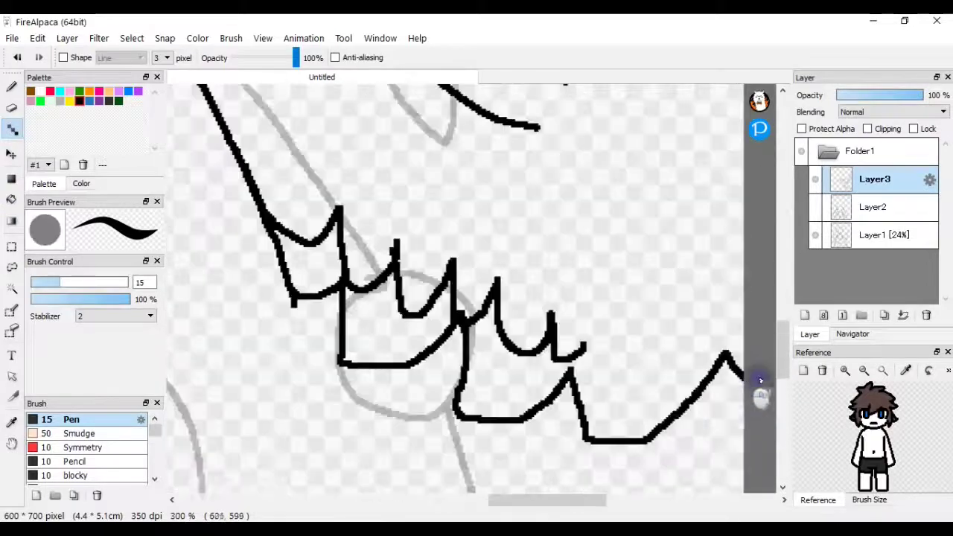
mouse_move(622, 372)
left_mouse_down()
mouse_move(637, 339)
mouse_move(673, 367)
mouse_move(686, 340)
mouse_move(723, 362)
left_mouse_up()
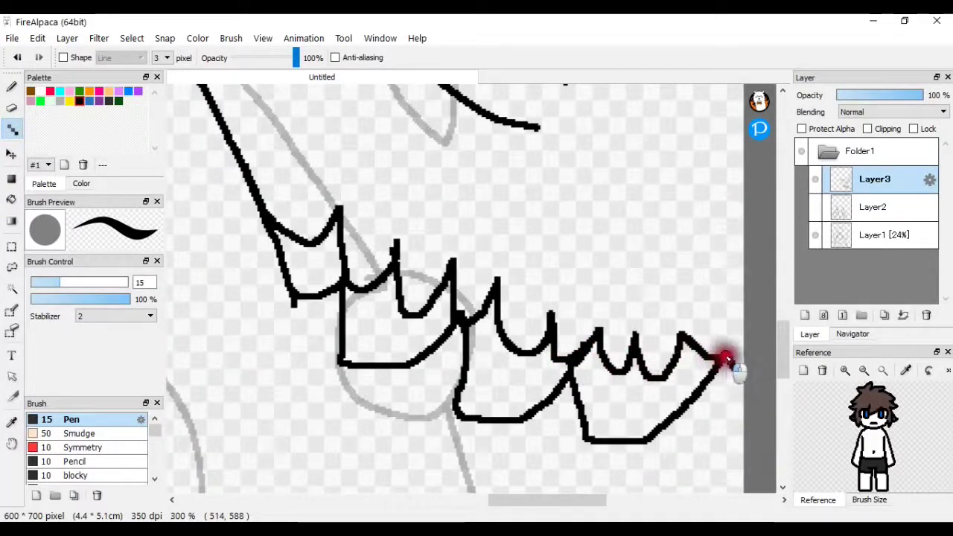
Draw a third row of scalloped feathers above the second, reaching across to the canvas edge.
scroll(566, 260, "down", 3)
scroll(521, 261, "up", 3)
mouse_move(519, 259)
left_mouse_down()
mouse_move(605, 350)
mouse_move(651, 313)
mouse_move(694, 335)
left_mouse_up()
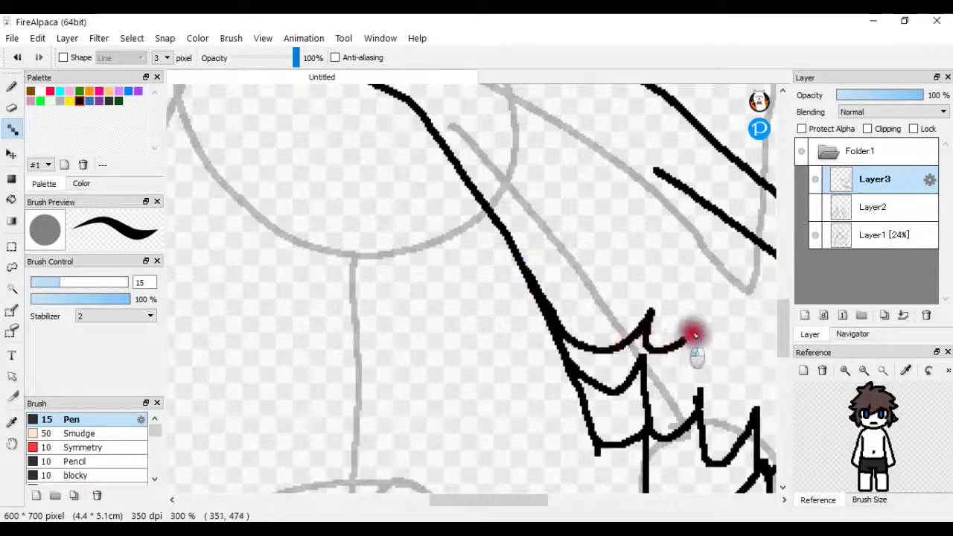
scroll(740, 339, "down", 5)
scroll(736, 361, "up", 4)
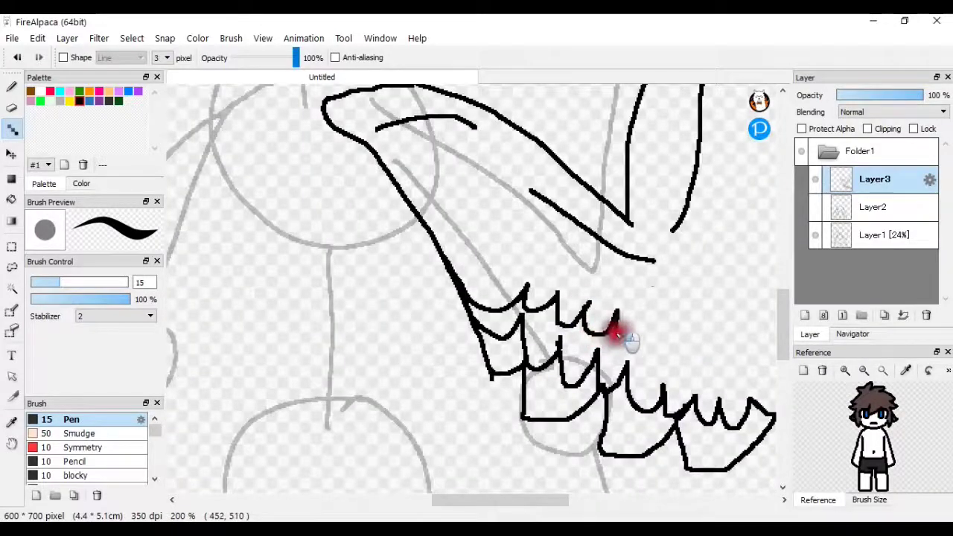
mouse_move(676, 342)
left_mouse_down()
mouse_move(697, 377)
mouse_move(710, 351)
mouse_move(731, 387)
mouse_move(758, 377)
mouse_move(729, 347)
left_mouse_up()
scroll(740, 365, "down", 4)
scroll(758, 370, "up", 4)
scroll(606, 319, "down", 2)
scroll(487, 315, "up", 2)
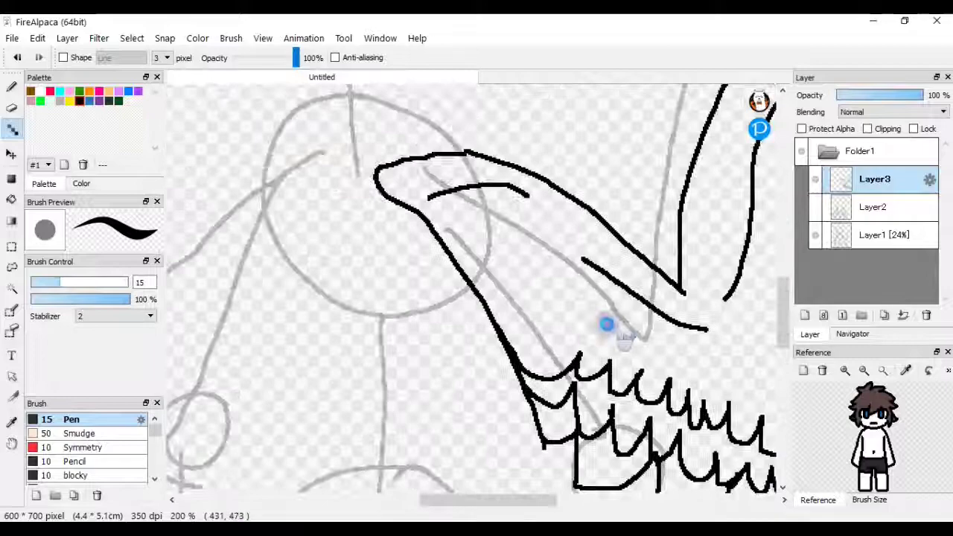
Draw a fourth row of scalloped feathers from the wing's inner edge toward the canvas edge.
mouse_move(487, 315)
left_mouse_down()
mouse_move(562, 320)
mouse_move(651, 363)
left_mouse_up()
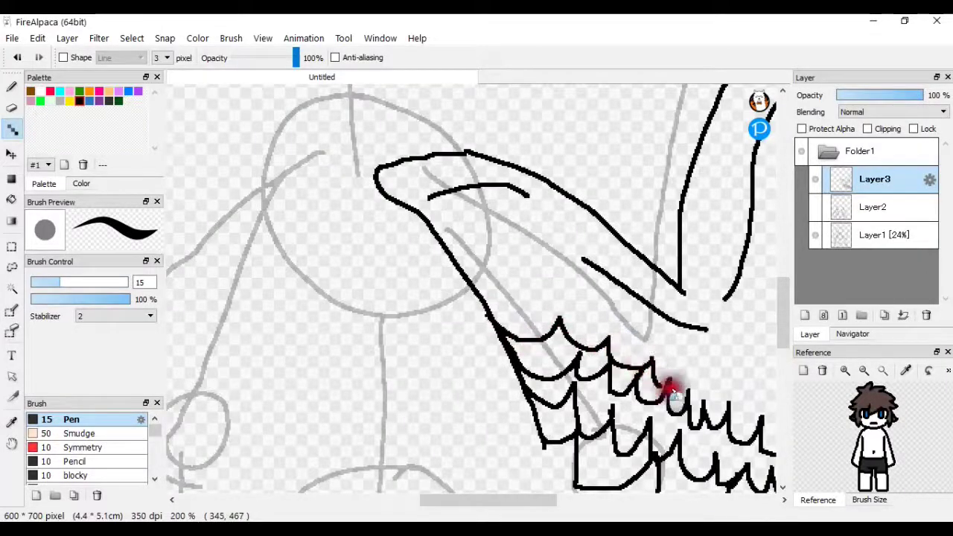
scroll(732, 385, "down", 3)
scroll(659, 339, "up", 4)
mouse_move(674, 356)
left_mouse_down()
mouse_move(709, 383)
mouse_move(744, 394)
left_mouse_up()
Draw a simple face with two dot eyes and an open triangular mouth inside the sketched head.
scroll(744, 393, "down", 4)
scroll(549, 340, "up", 2)
left_click_drag(409, 181, 438, 212)
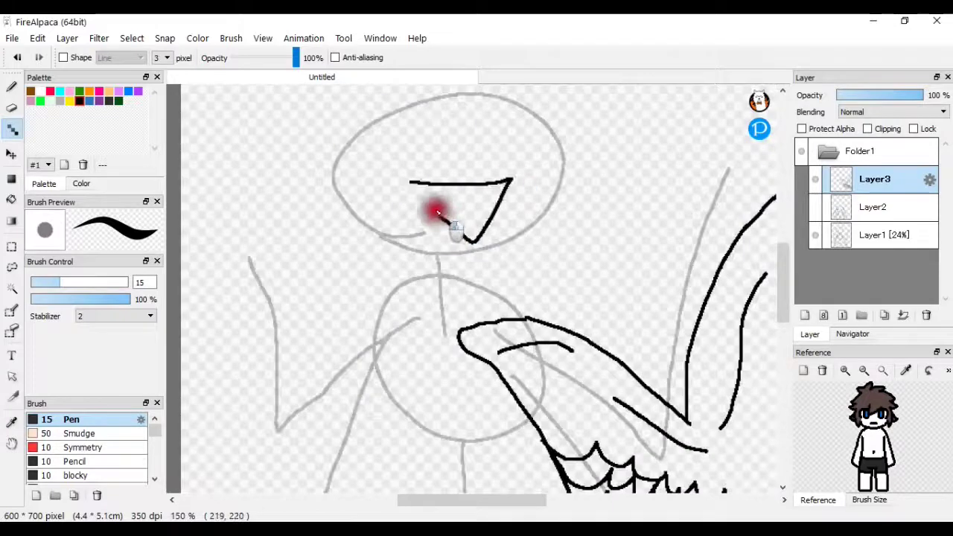
Try a handwritten note reading "Sub PLZ?" beside the face.
left_click_drag(520, 163, 524, 207)
left_click_drag(551, 184, 571, 198)
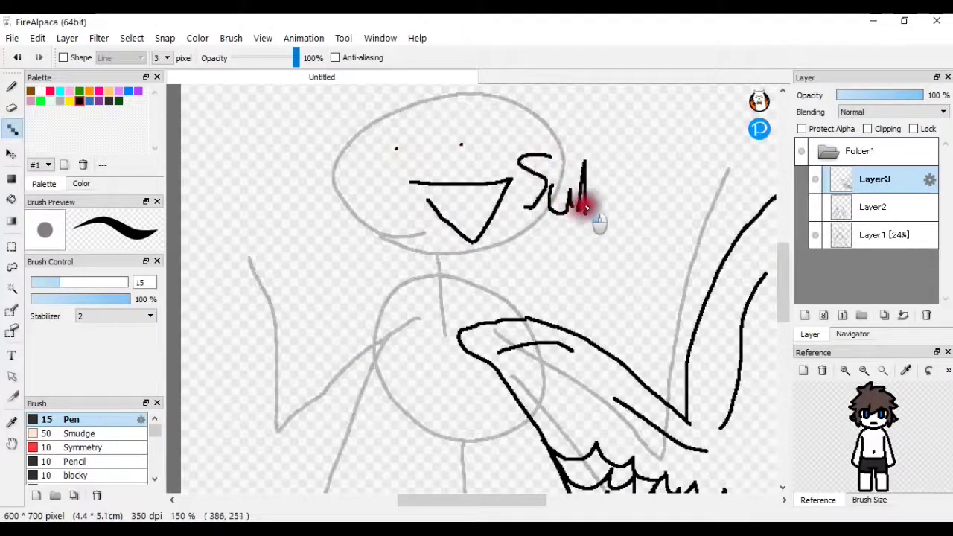
left_click_drag(652, 160, 677, 215)
left_click(20, 58)
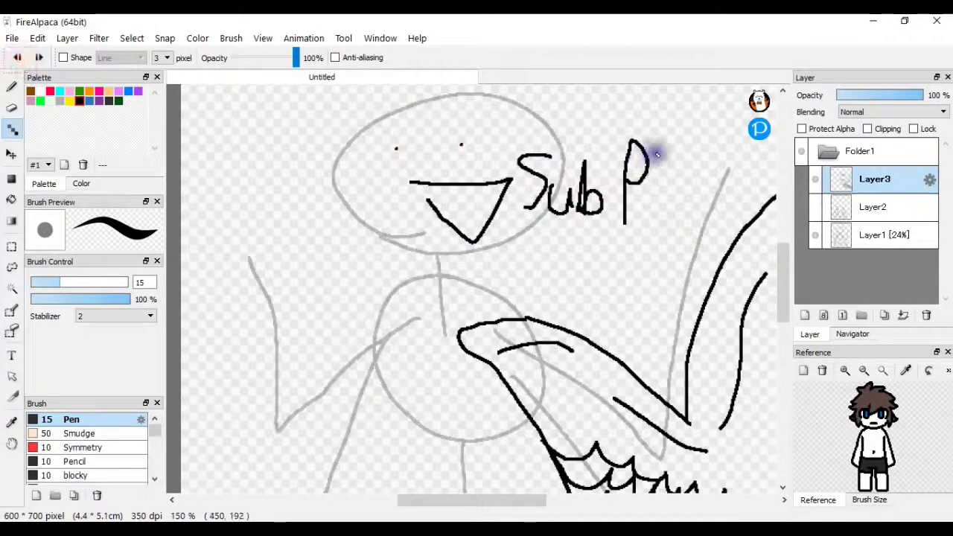
left_click_drag(737, 153, 741, 190)
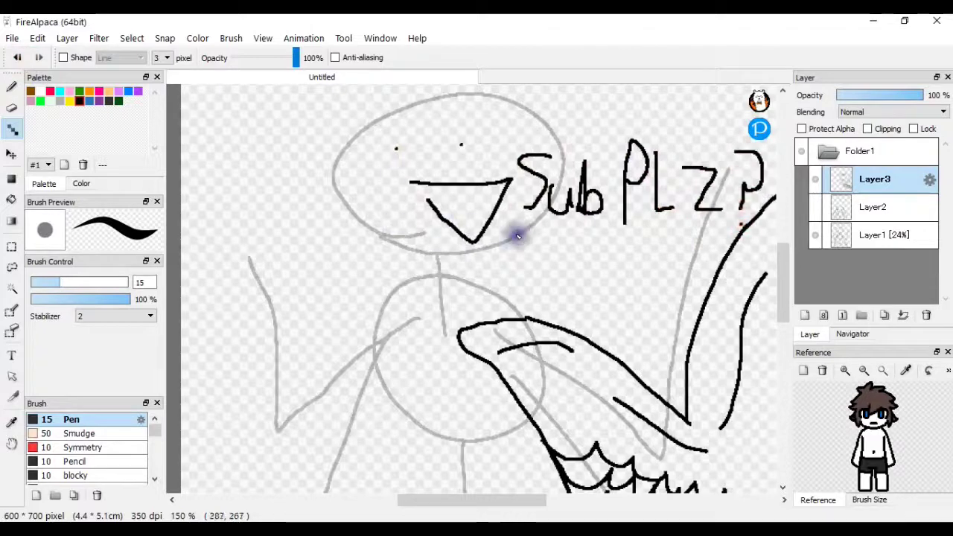
left_click_drag(510, 217, 527, 228)
left_click(17, 58)
left_click(17, 57)
left_click(18, 57)
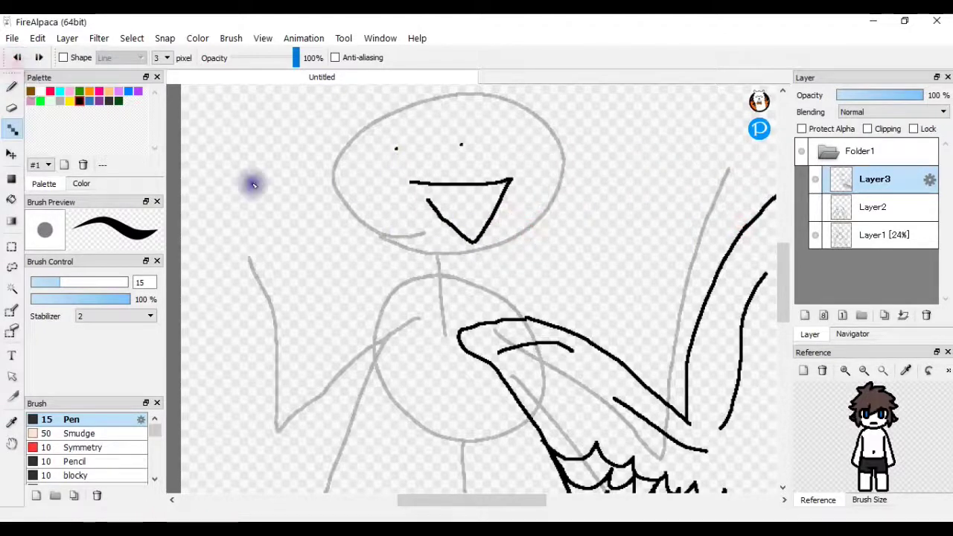
Draw a fifth row of wider scalloped feathers above the existing rows on the wing.
scroll(589, 379, "down", 2)
scroll(593, 387, "up", 3)
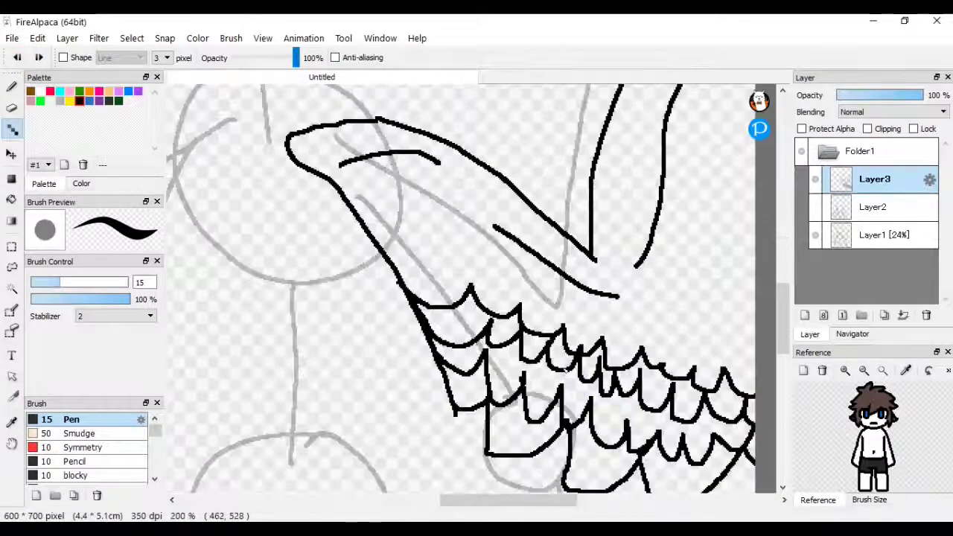
mouse_move(458, 269)
left_mouse_down()
mouse_move(522, 281)
mouse_move(685, 348)
left_mouse_up()
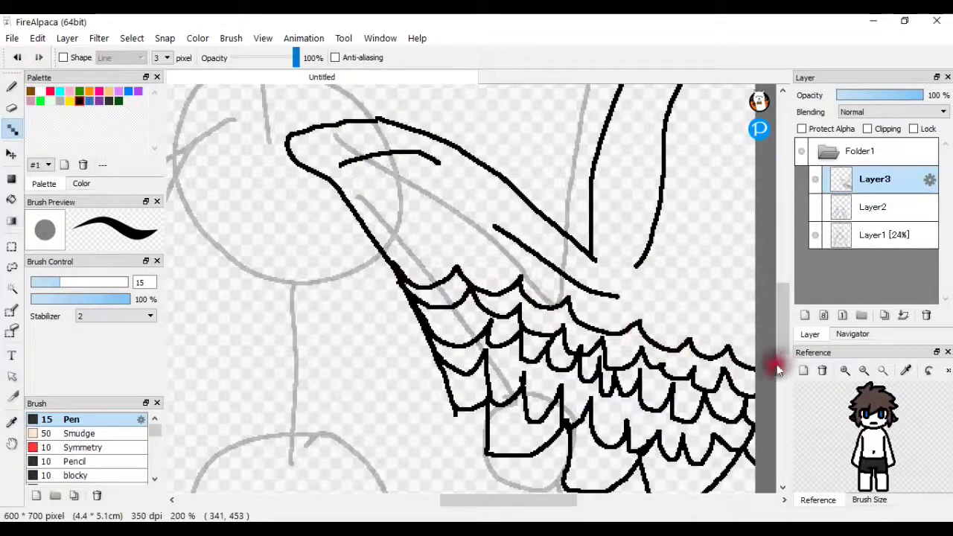
Draw a sixth feather row below the wing's contour line and join further scallops to the outer wing's line.
left_click_drag(382, 237, 440, 251)
mouse_move(620, 282)
left_mouse_down()
mouse_move(687, 293)
mouse_move(684, 255)
left_mouse_up()
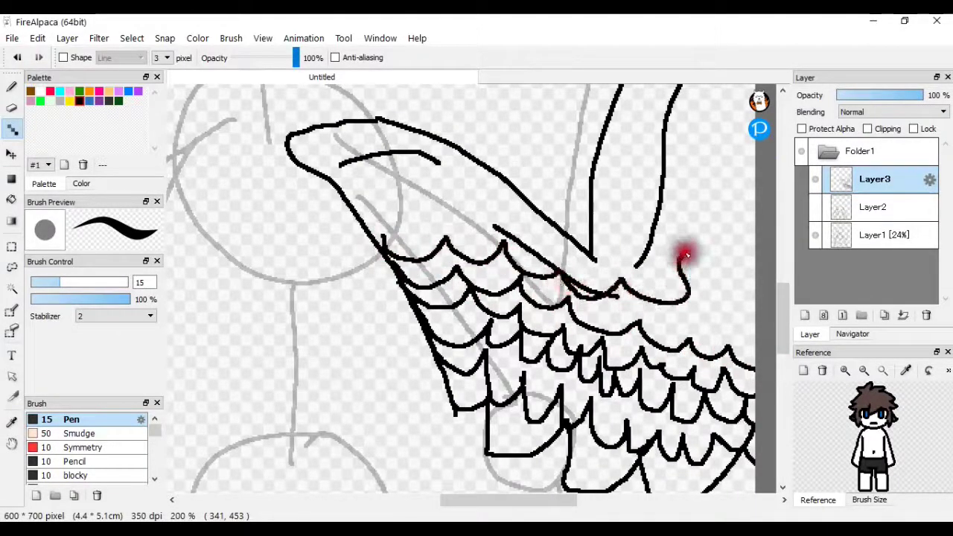
left_click_drag(691, 290, 775, 297)
left_click_drag(634, 268, 675, 227)
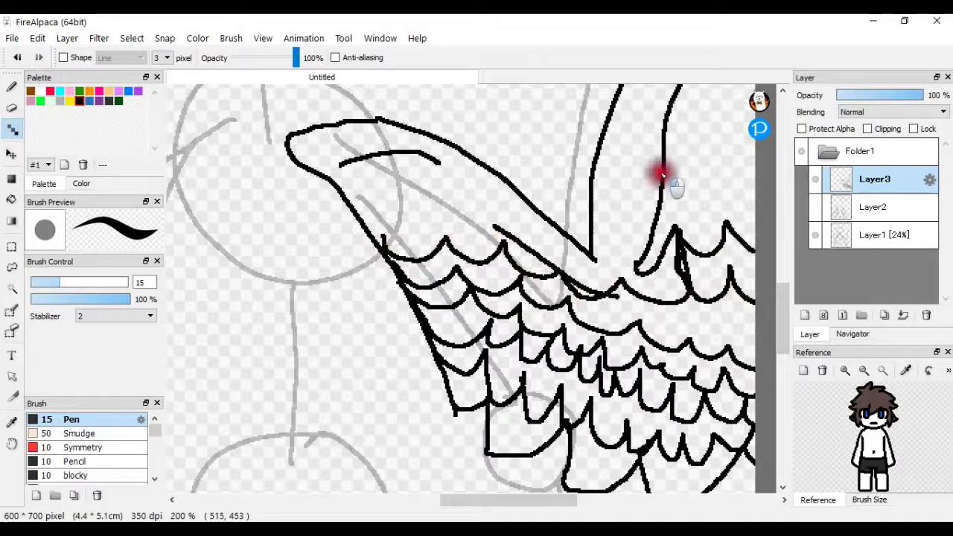
Add a scalloped row higher on the outer wing and small feathers filling the area near the shoulder.
mouse_move(663, 174)
left_mouse_down()
mouse_move(703, 192)
mouse_move(764, 183)
left_mouse_up()
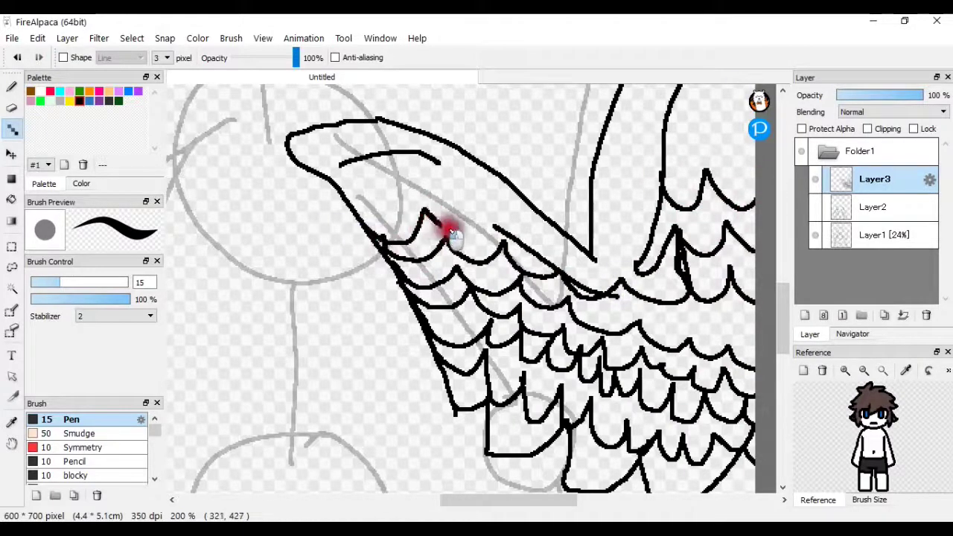
left_click_drag(460, 211, 497, 225)
scroll(505, 217, "down", 3)
scroll(512, 213, "up", 2)
left_click_drag(522, 272, 533, 262)
Draw the remaining scalloped feather rows up the outer wing to the top of its inner contour line.
scroll(533, 261, "down", 3)
scroll(561, 220, "up", 4)
left_click_drag(468, 314, 591, 308)
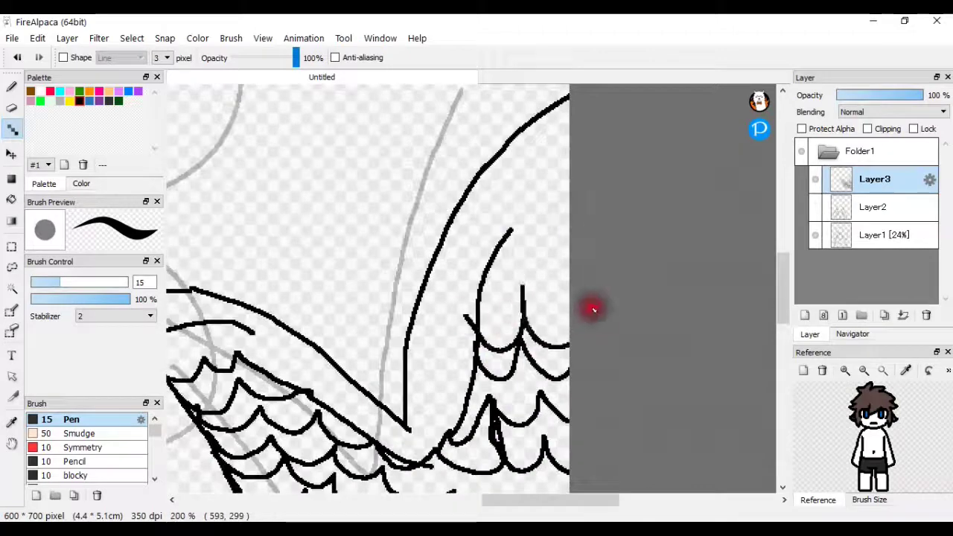
left_click_drag(476, 289, 591, 240)
left_click_drag(489, 267, 564, 221)
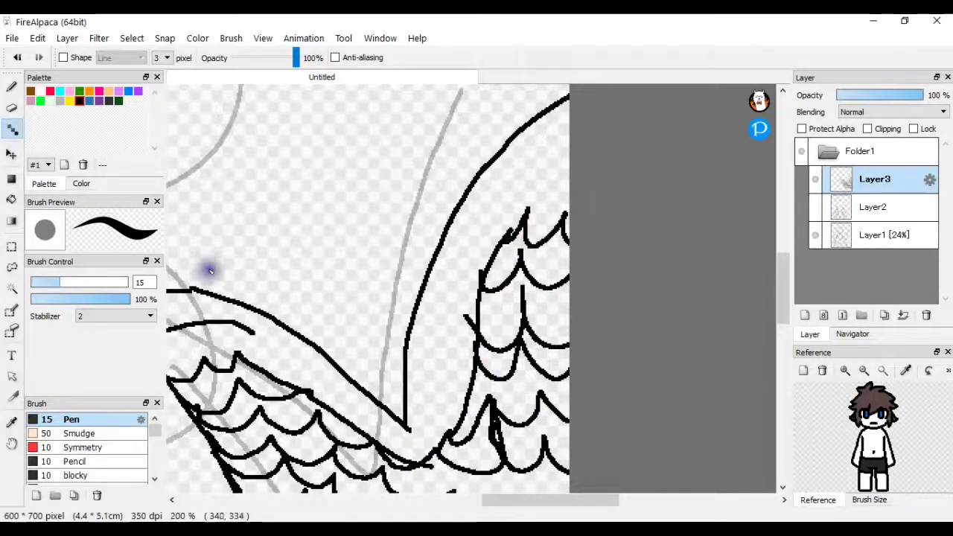
Select the lower feather rows of the wing with the Magic Wand.
scroll(208, 269, "down", 2)
scroll(201, 379, "up", 2)
left_click(12, 288)
left_click(250, 393)
scroll(244, 387, "up", 5)
scroll(358, 359, "down", 1)
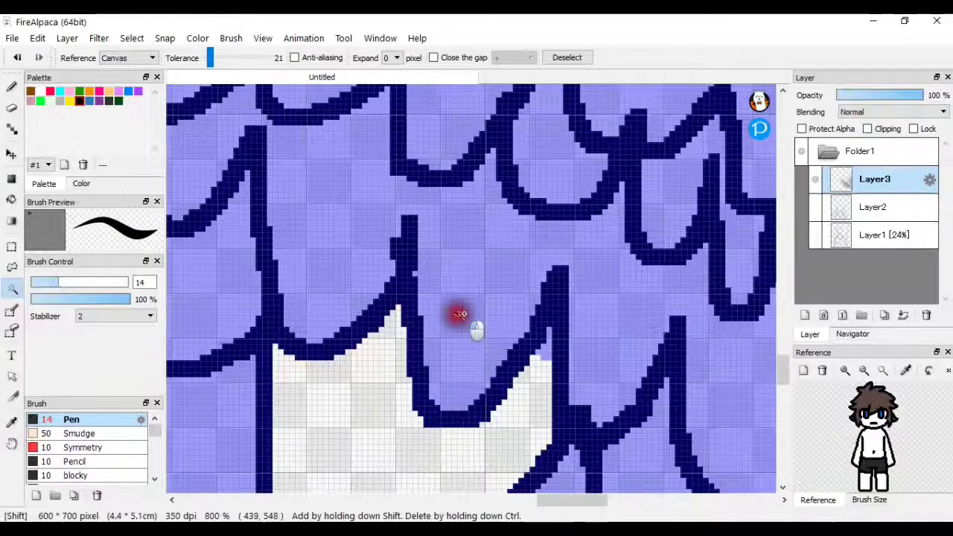
scroll(460, 313, "down", 3)
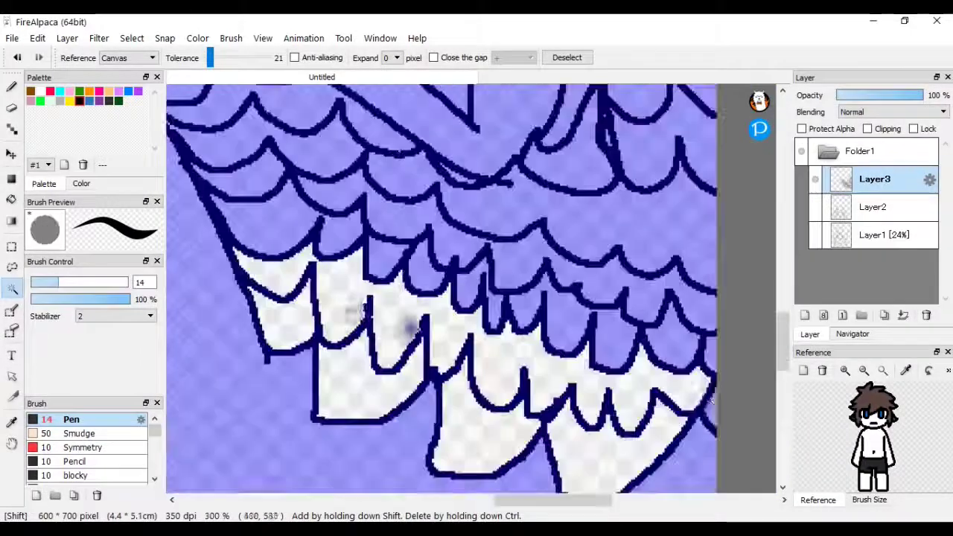
left_click(679, 341, "shift")
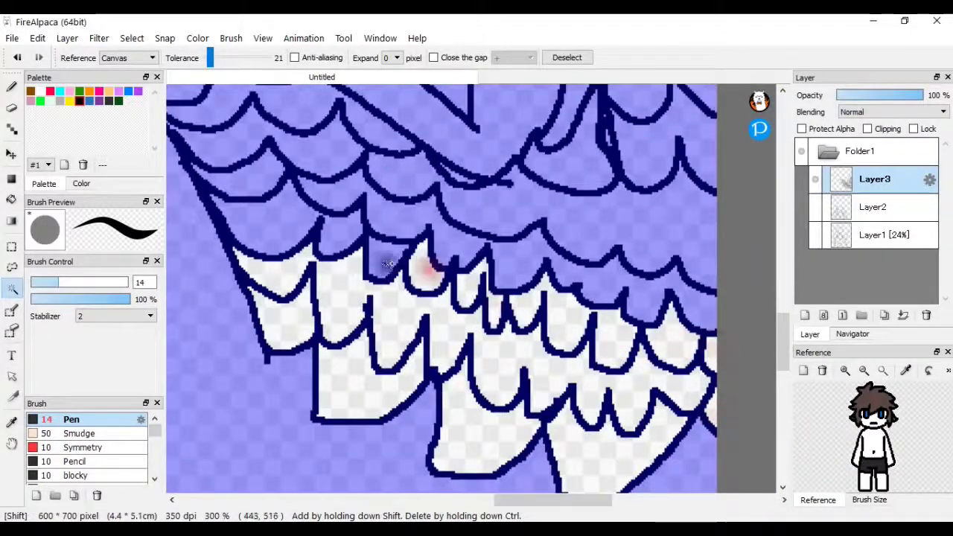
Add the inner wing's upper feather rows and the slivers between its contour lines to the selection.
left_click(290, 218, "shift")
left_click(402, 210, "shift")
left_click(256, 176, "shift")
left_click(515, 185, "shift")
scroll(460, 172, "up", 3)
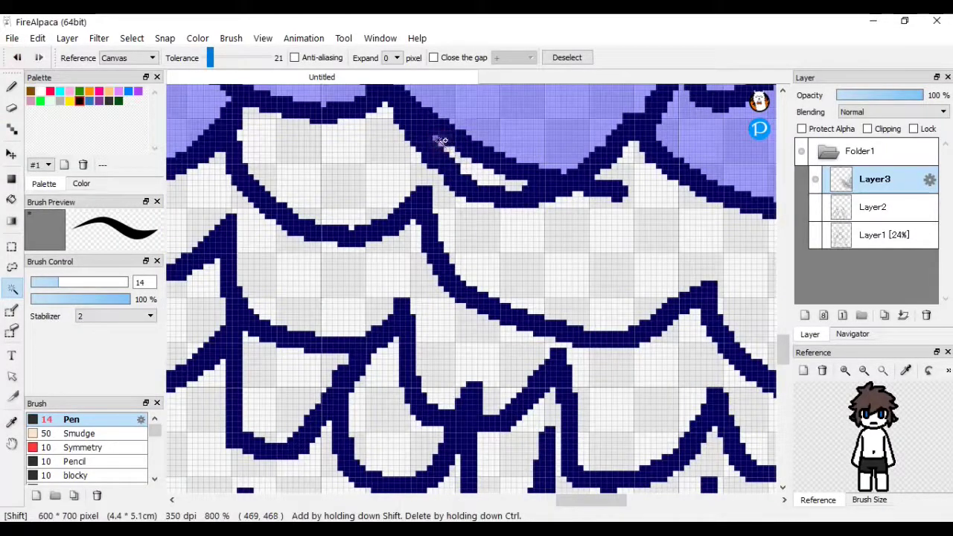
scroll(442, 142, "down", 4)
scroll(405, 160, "up", 2)
left_click(419, 144, "shift")
scroll(348, 123, "down", 2)
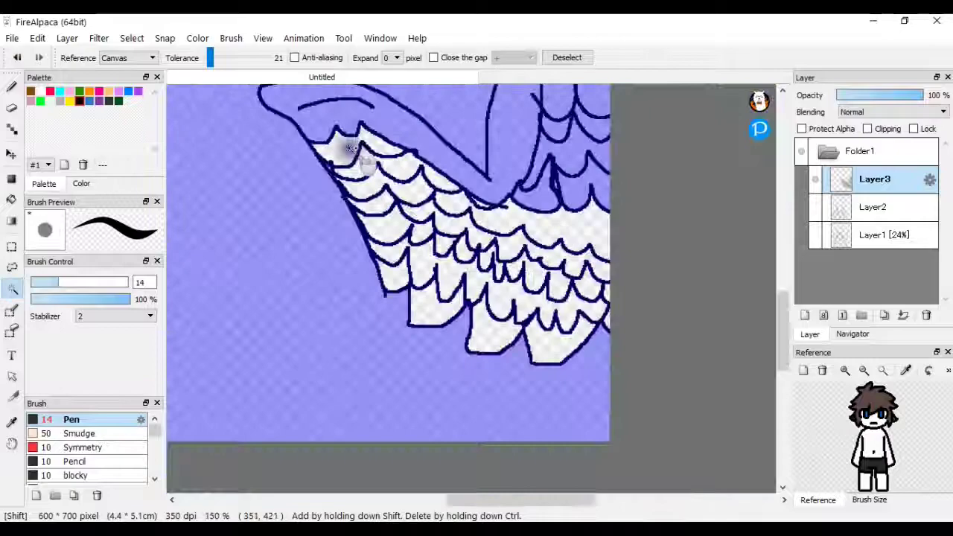
Add the feathers and tiny enclosed gaps near the fold of the outer wing to the selection.
scroll(332, 159, "up", 5)
scroll(376, 316, "down", 5)
scroll(521, 304, "up", 2)
left_click(525, 301, "shift")
scroll(714, 331, "up", 5)
left_click(661, 325, "shift")
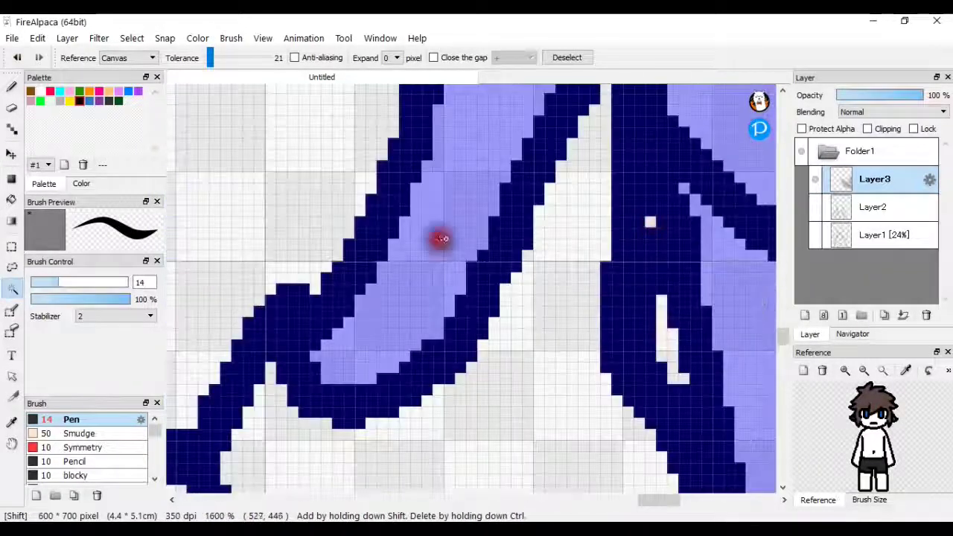
scroll(548, 287, "down", 3)
scroll(561, 186, "up", 3)
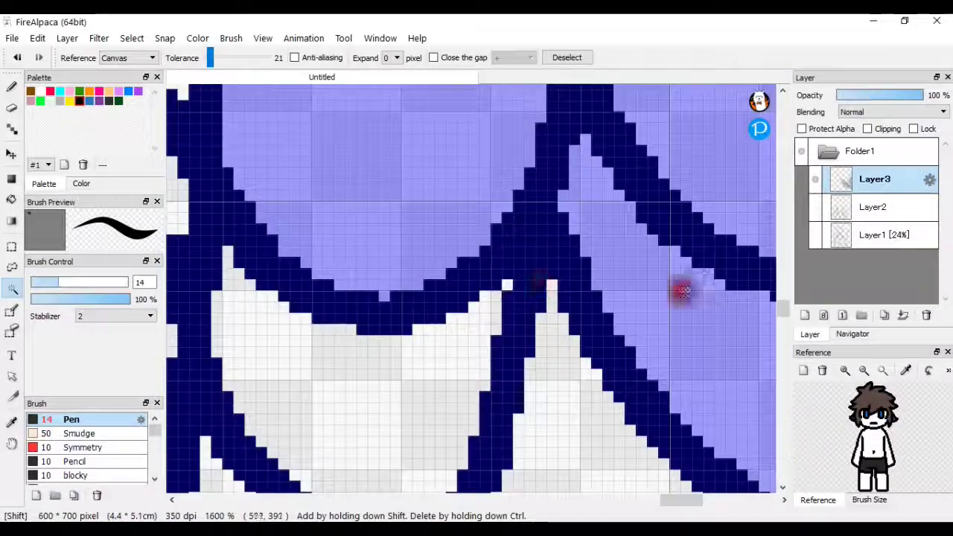
Add the remaining outer wing feathers and the plain upper bands to complete the wing selection.
scroll(682, 291, "down", 3)
scroll(701, 245, "up", 3)
scroll(653, 186, "down", 4)
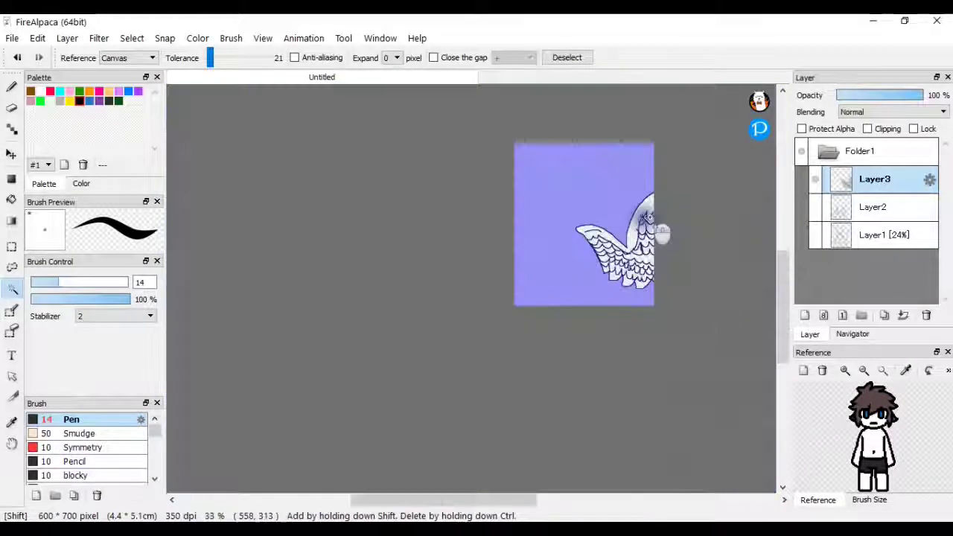
scroll(644, 216, "up", 4)
scroll(607, 174, "down", 8)
left_click(616, 187, "shift")
Paint the whole selected wing white with the Pencil brush.
left_click(12, 88)
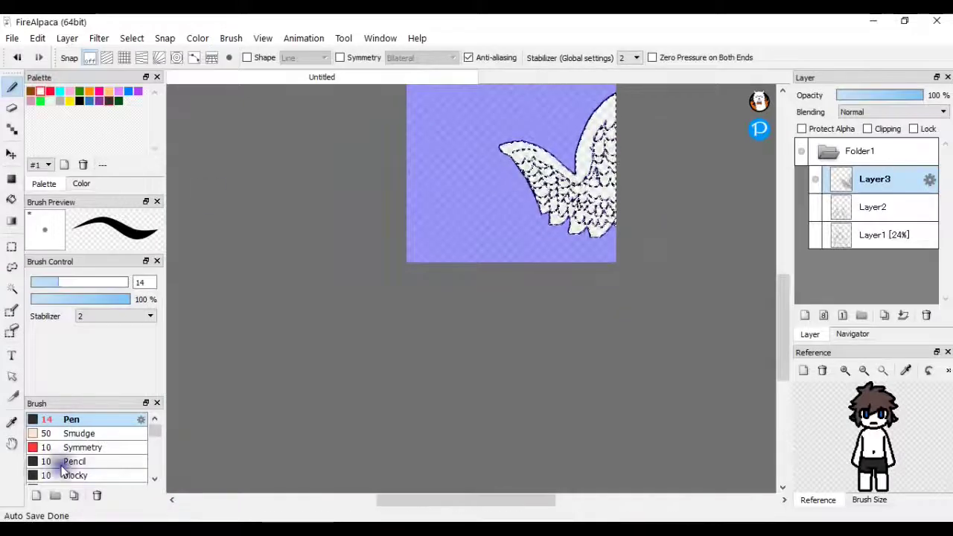
left_click(63, 463)
scroll(510, 186, "up", 2)
mouse_move(553, 110)
left_mouse_down()
mouse_move(615, 223)
mouse_move(623, 134)
mouse_move(731, 344)
mouse_move(663, 302)
left_mouse_up()
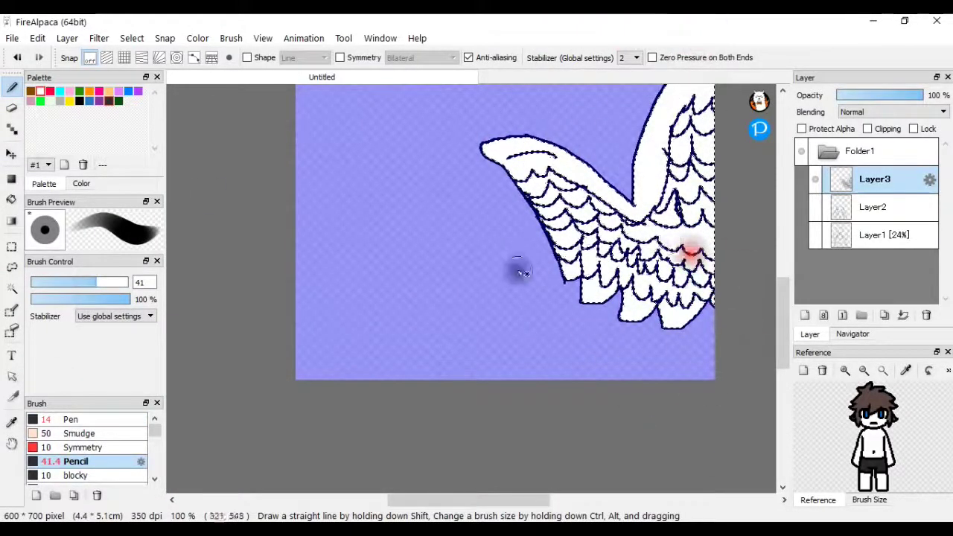
Extend the selection to the wing's black lines, including the short inner line near the tip, and copy the merged wing.
left_click(11, 289)
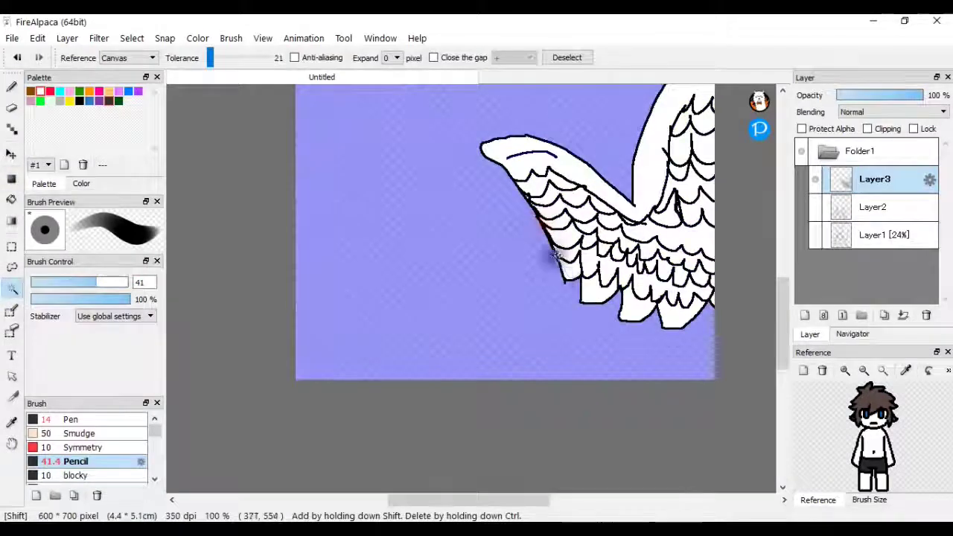
scroll(551, 238, "down", 1)
left_click(35, 40)
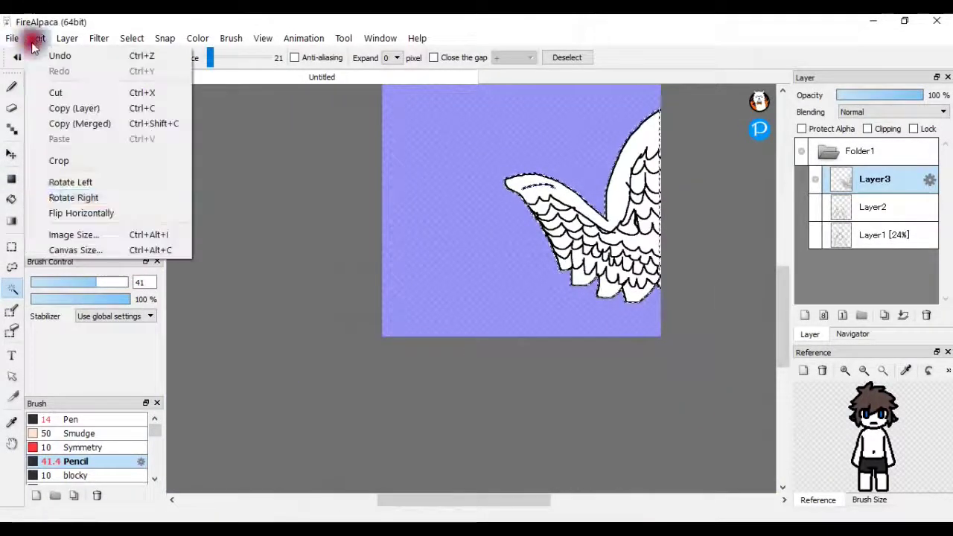
left_click(80, 124)
scroll(526, 219, "up", 2)
scroll(527, 221, "up", 2)
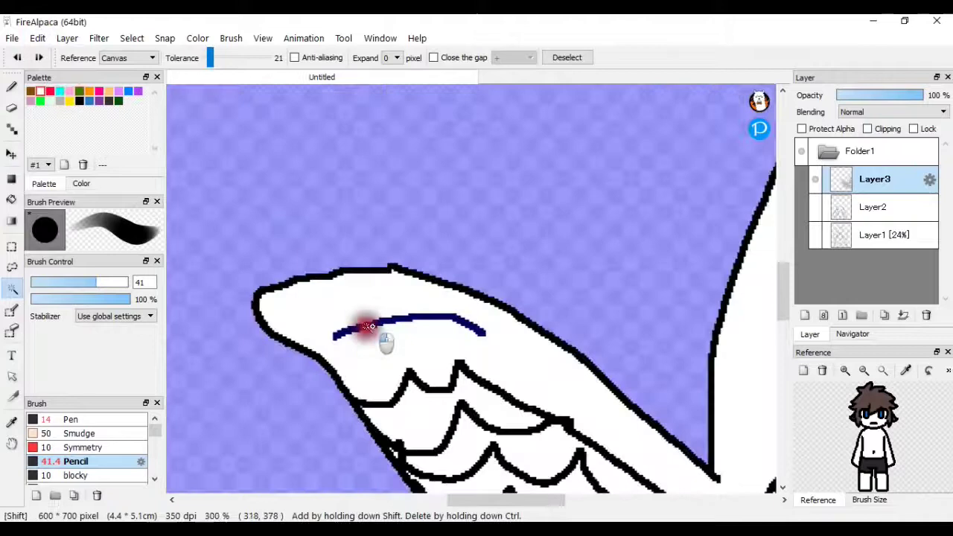
scroll(481, 353, "down", 6)
scroll(485, 354, "up", 3)
Cut the selected wing, undo the cut to keep the original, and paste the wing onto a new layer.
left_click(40, 37)
left_click(71, 93)
scroll(363, 285, "down", 2)
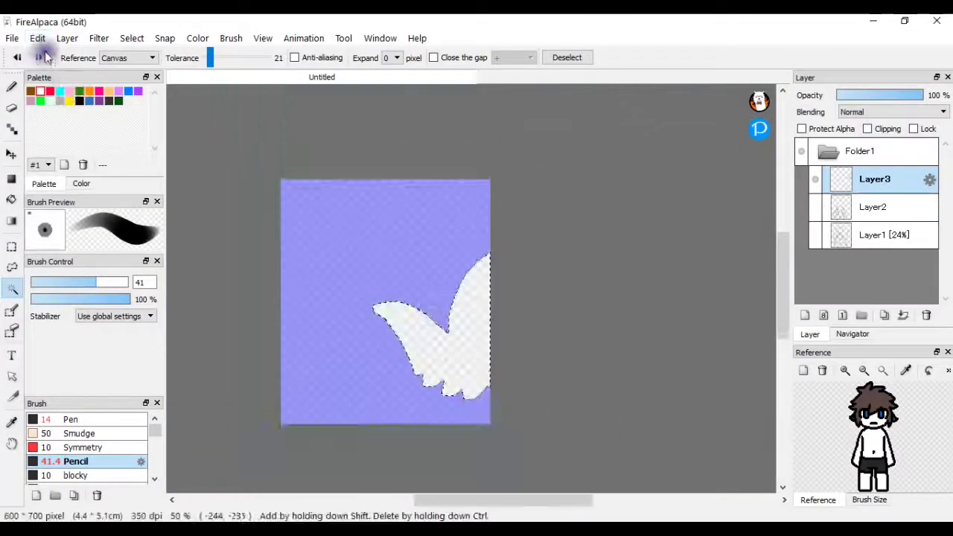
left_click(17, 58)
left_click(36, 38)
left_click(69, 135)
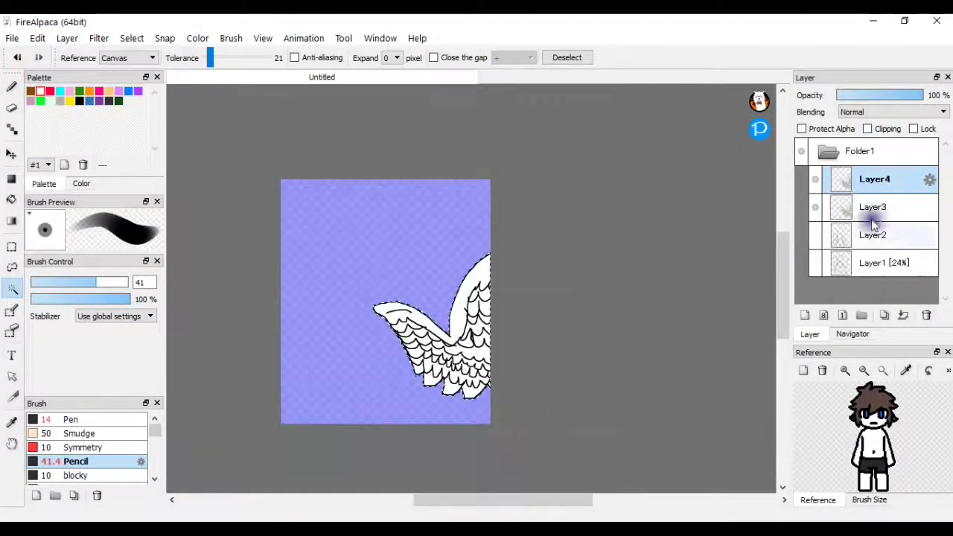
Flip the pasted wing, move it to the opposite side of the canvas with Nearest neighbor (Jaggies) interpolation, and deselect.
left_click(11, 266)
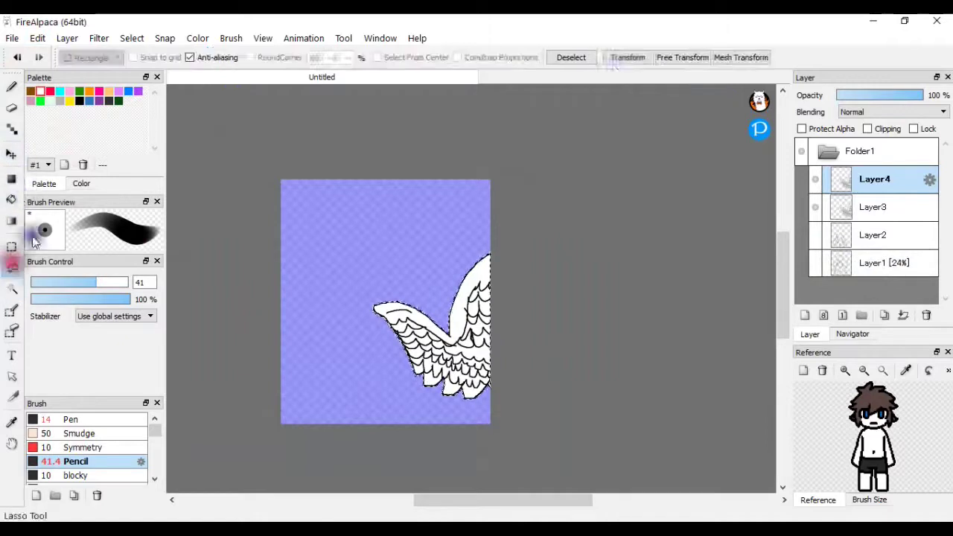
left_click(607, 57)
left_click(527, 479)
left_click(733, 477)
left_click(715, 489)
left_click_drag(420, 333, 362, 328)
left_click(704, 498)
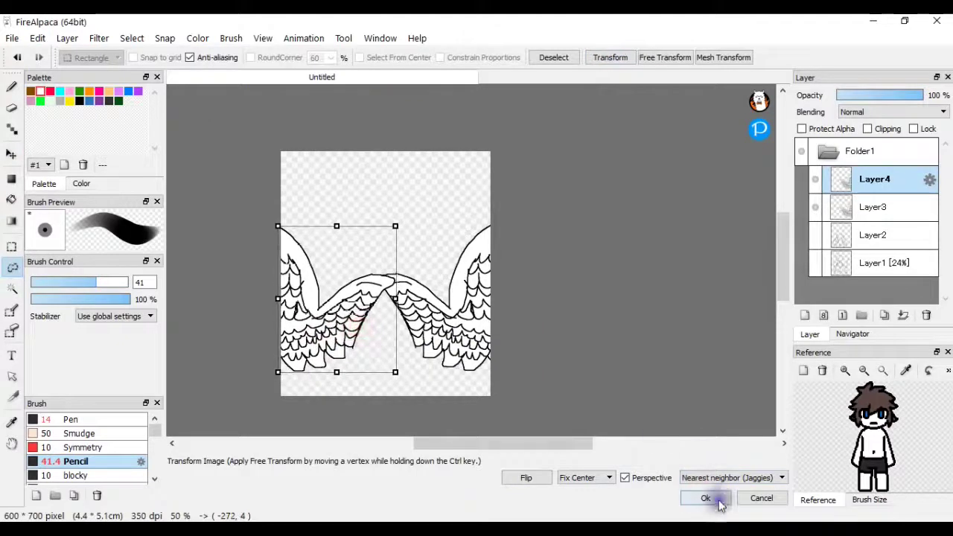
key("ctrl+d")
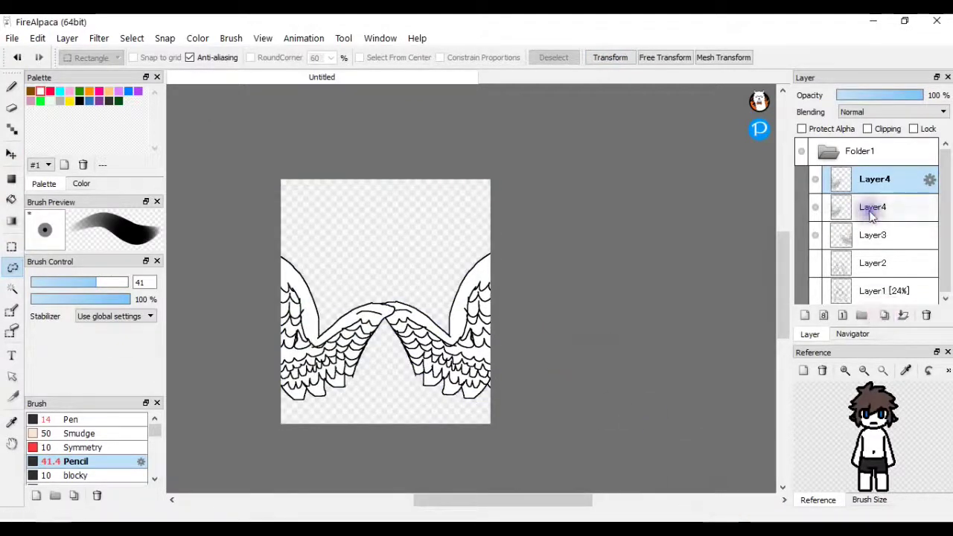
left_click(927, 315)
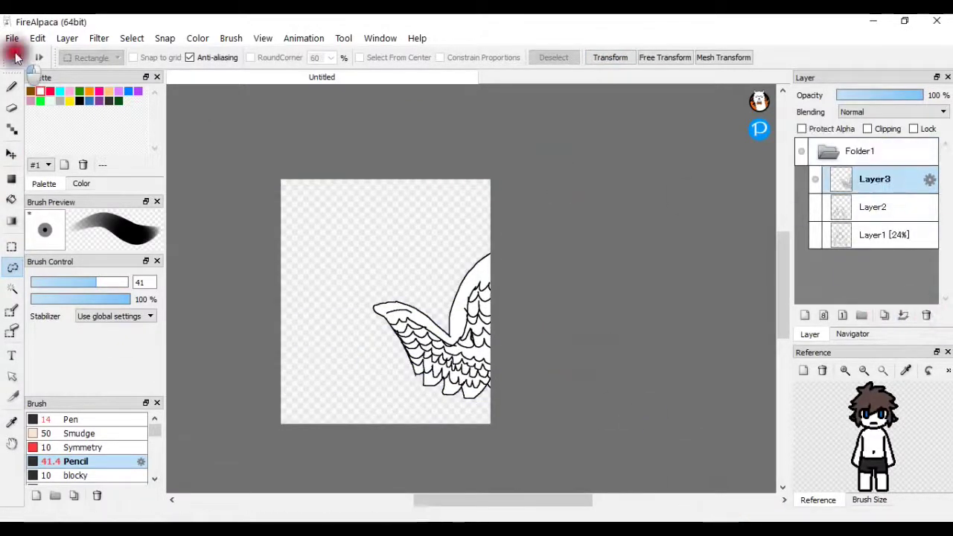
left_click(17, 57)
left_click(884, 315)
left_click(17, 57)
Merge the mirrored wing into Layer3, and show the body lineart on Layer2 stacked above it.
left_click(910, 318)
left_click(815, 208)
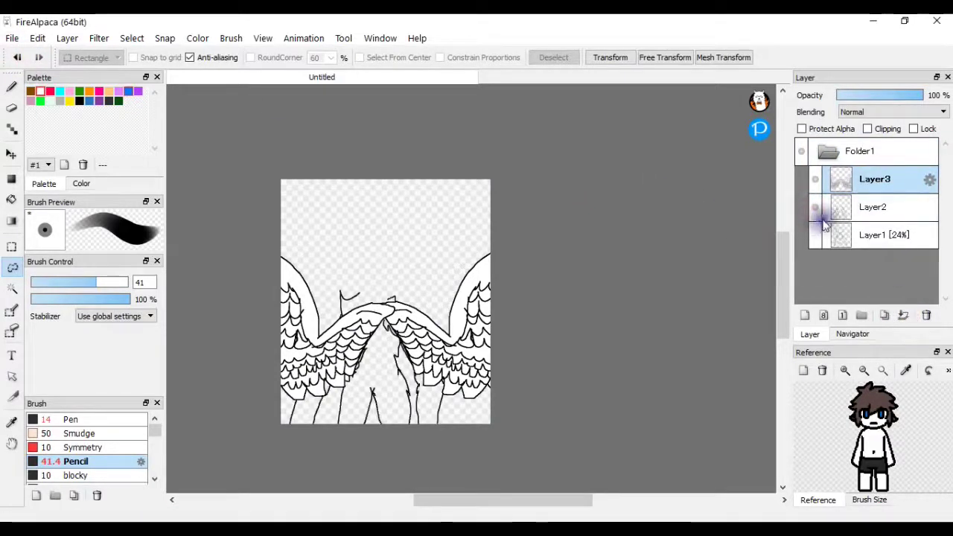
left_click_drag(864, 208, 861, 168)
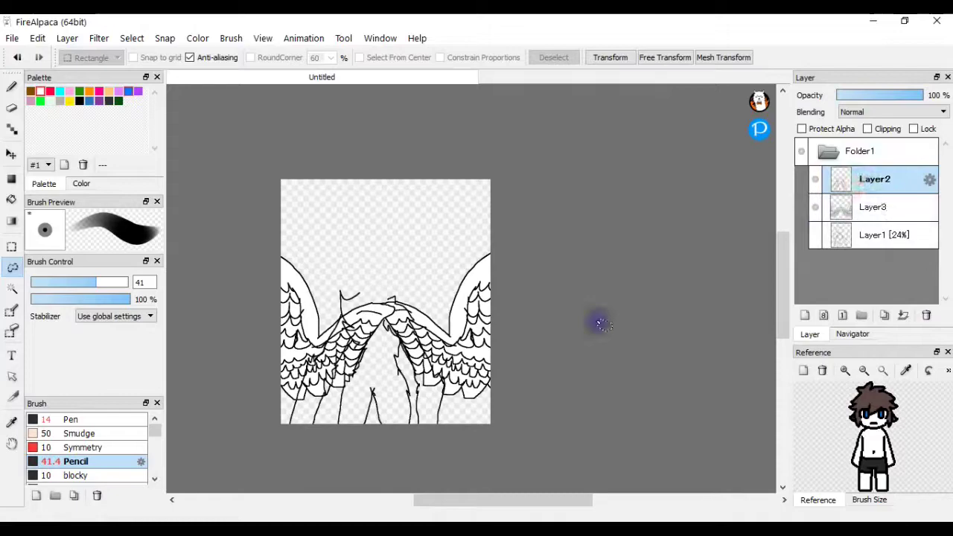
Hide the wings, close the open neckline with white, and fill the body and arms on Layer2 with white.
left_click(813, 209)
scroll(434, 223, "up", 2)
left_click(12, 129)
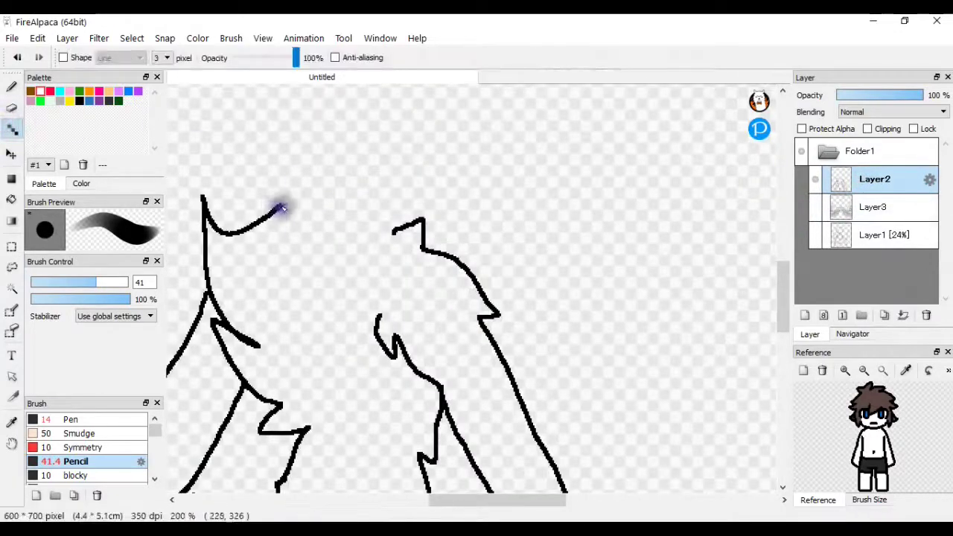
left_click(12, 199)
left_click(358, 262)
scroll(287, 320, "up", 1)
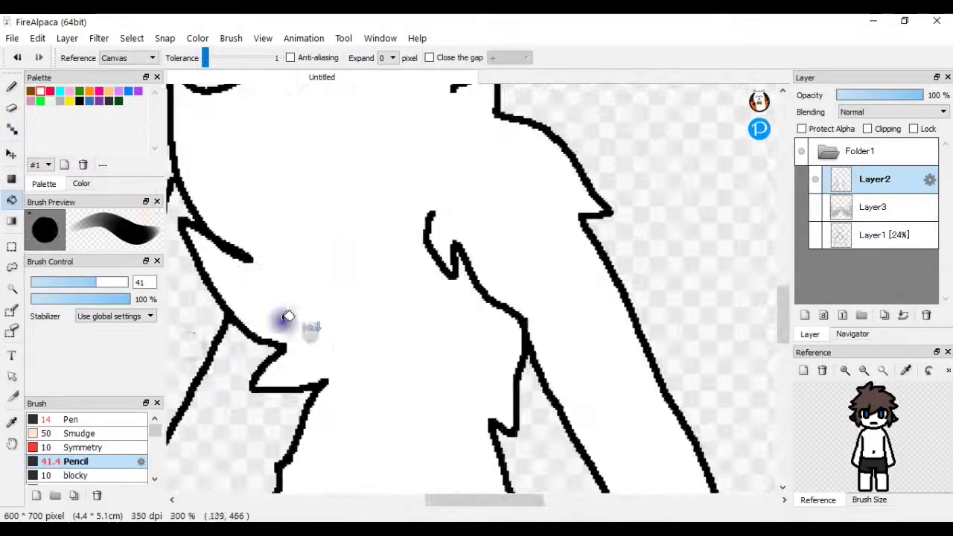
left_click(198, 300)
scroll(417, 394, "down", 2)
scroll(411, 440, "up", 2)
Select the white body and arms inside the lineart with the Magic Wand.
left_click(12, 265)
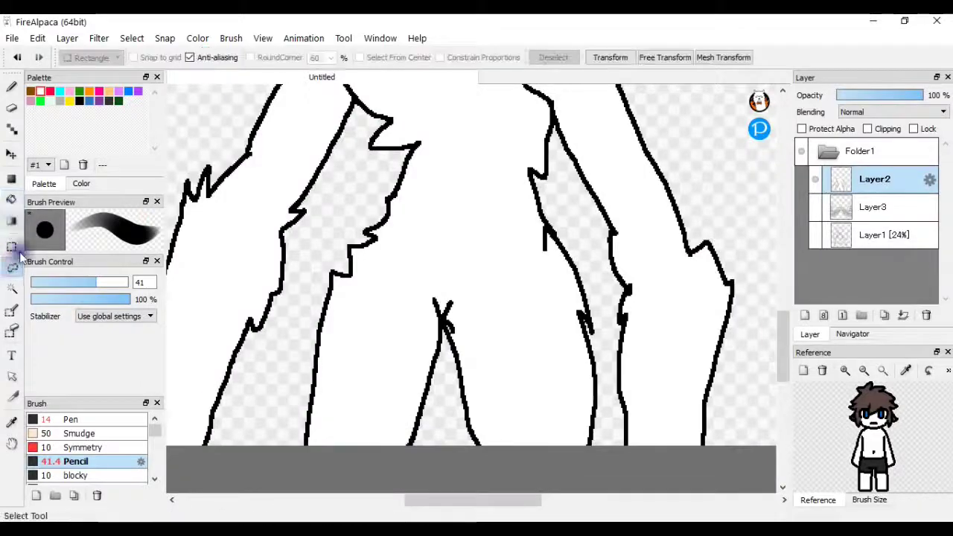
left_click(12, 288)
left_click(364, 347)
scroll(364, 345, "down", 1)
scroll(308, 331, "up", 2)
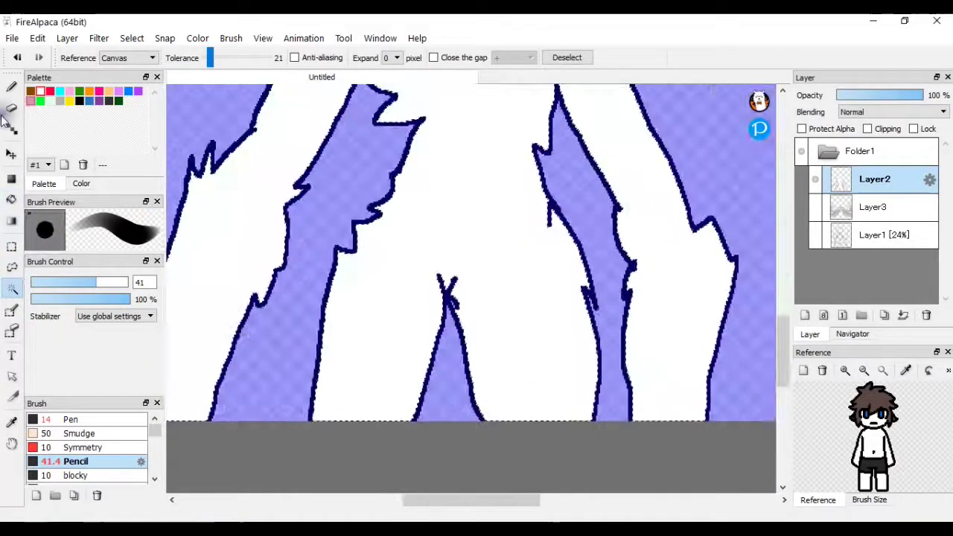
scroll(431, 305, "up", 2)
scroll(421, 389, "up", 3)
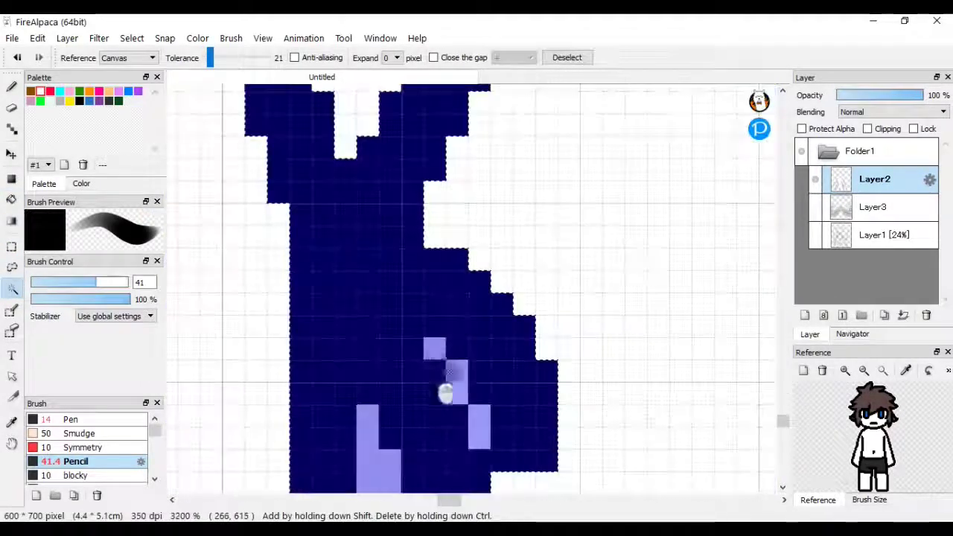
scroll(484, 427, "down", 3)
scroll(489, 426, "down", 3)
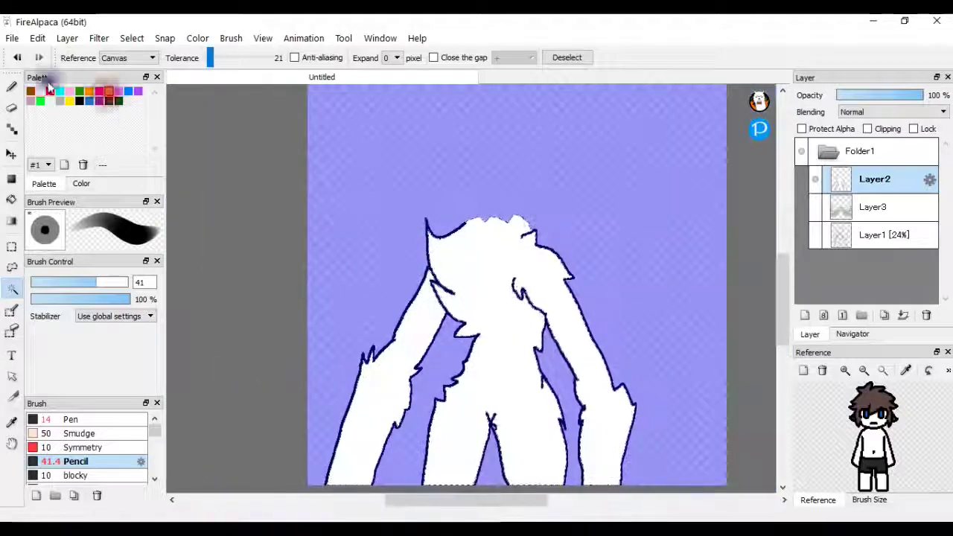
Paint both forearms light orange inside the selection with the Pencil brush.
key("b")
left_click_drag(491, 430, 525, 425)
left_click_drag(622, 444, 648, 427)
Blend the orange into the white on both forearms and soften the upper arm edges with the size 80 Blur brush.
left_click(78, 433)
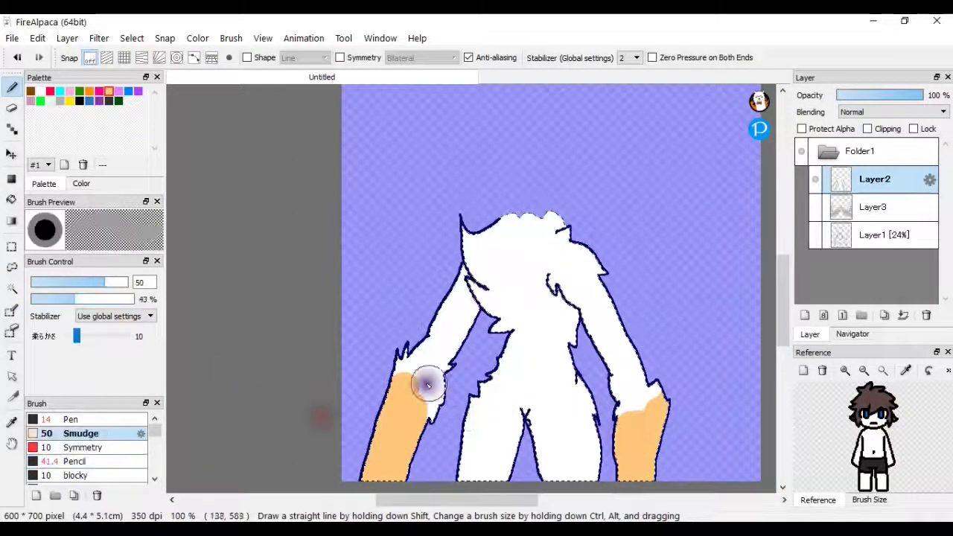
scroll(329, 272, "up", 2)
scroll(102, 455, "down", 5)
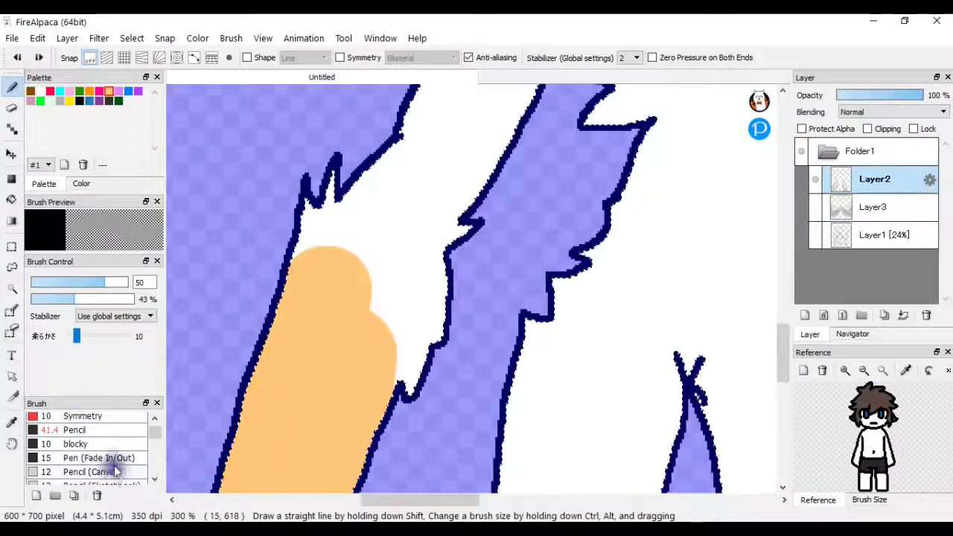
left_click(71, 443)
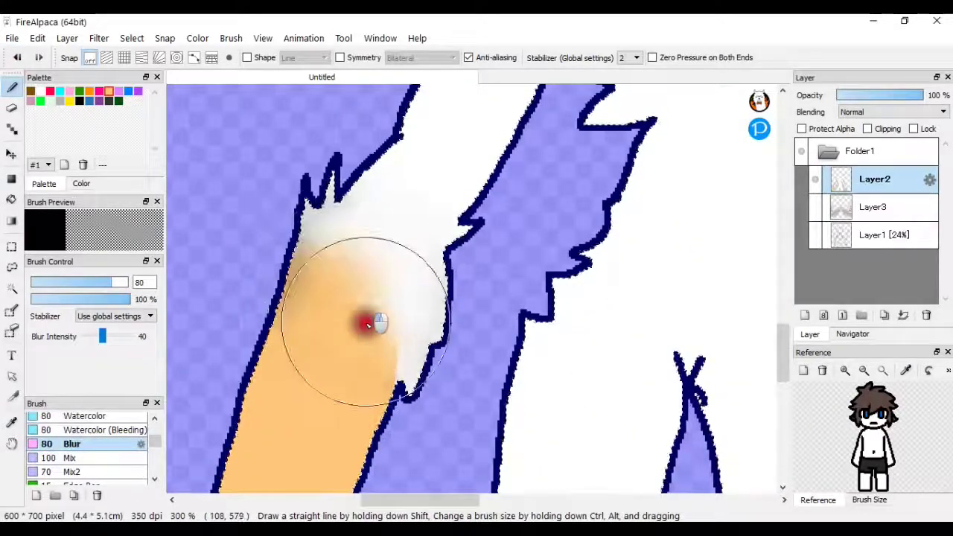
scroll(350, 289, "down", 3)
scroll(447, 381, "up", 3)
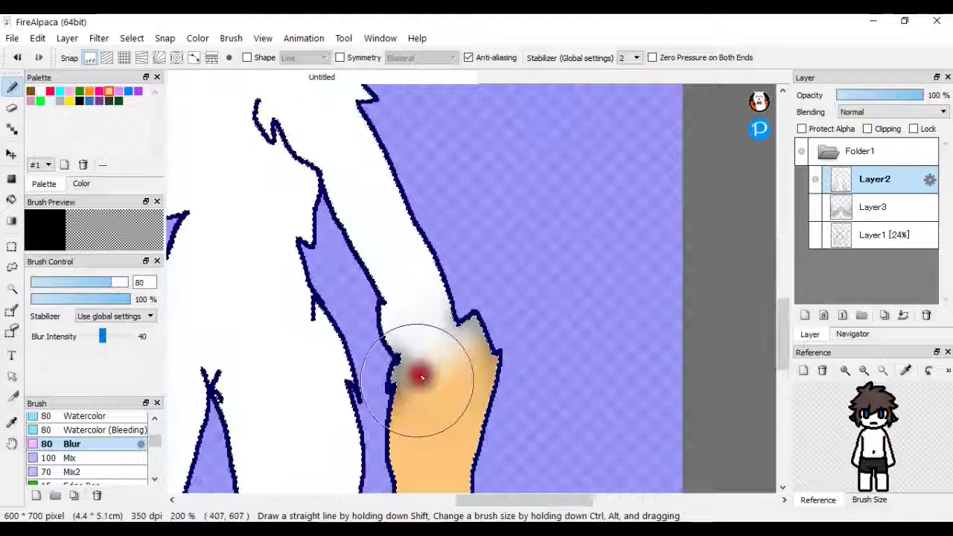
scroll(414, 386, "down", 1)
mouse_move(248, 282)
left_mouse_down()
mouse_move(193, 400)
mouse_move(205, 428)
left_mouse_up()
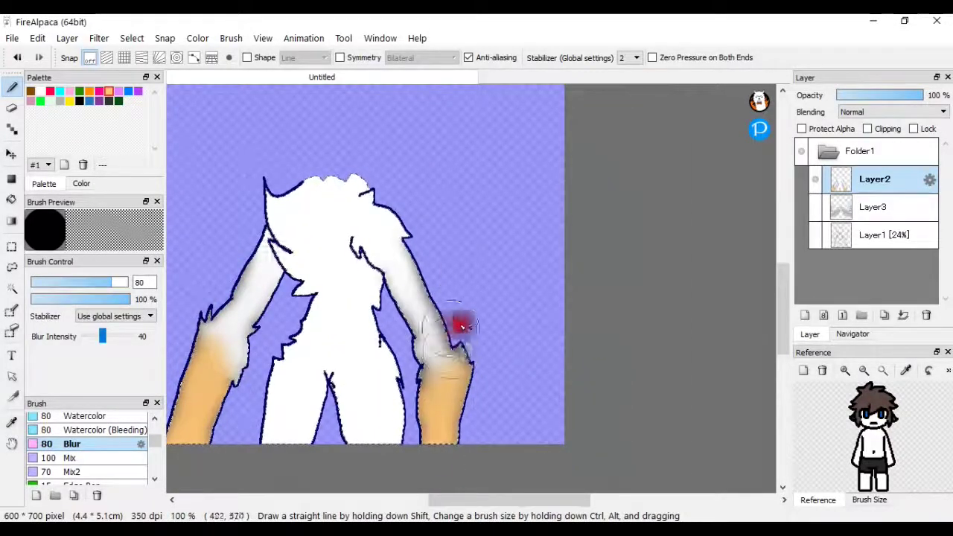
left_click(12, 130)
left_click(12, 88)
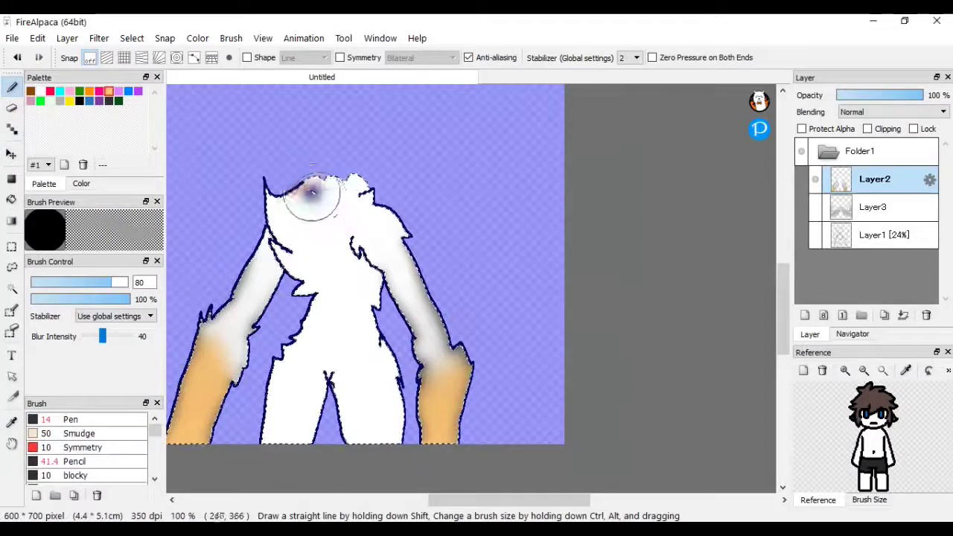
scroll(313, 192, "up", 1)
left_click(17, 60)
Switch back to the Pen brush and replace the selection with the white torso area using the Magic Wand.
left_click(110, 420)
left_click(12, 289)
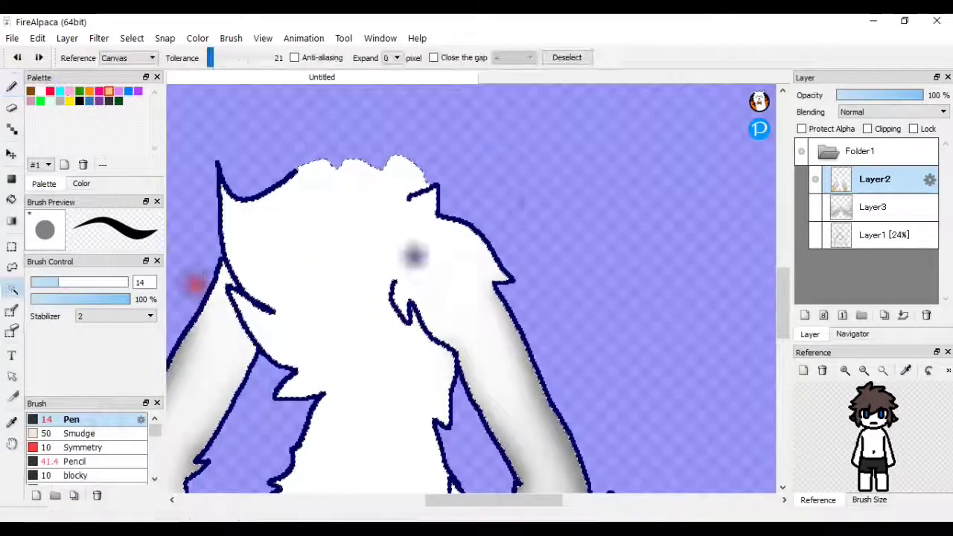
left_click(527, 204)
left_click(365, 267)
scroll(367, 272, "down", 2)
scroll(291, 303, "up", 1)
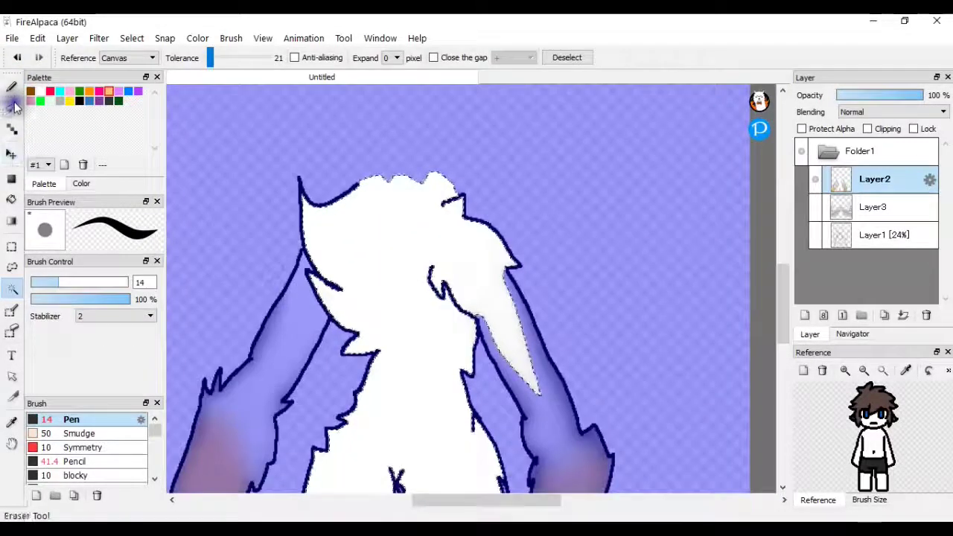
Paint the upper torso light orange inside the selection with the size 41 Pencil brush and anti-aliasing turned off.
key("b")
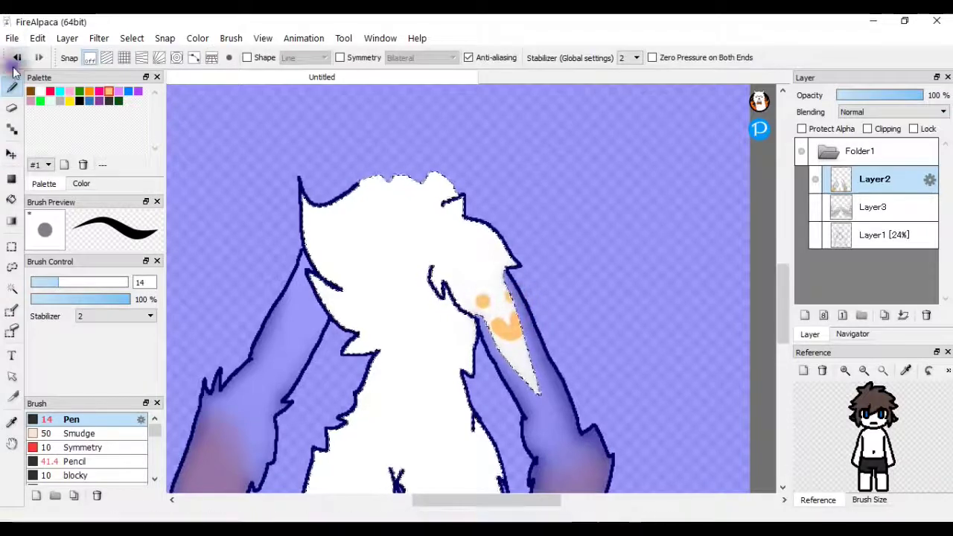
left_click(15, 64)
scroll(448, 298, "up", 2)
scroll(441, 319, "down", 1)
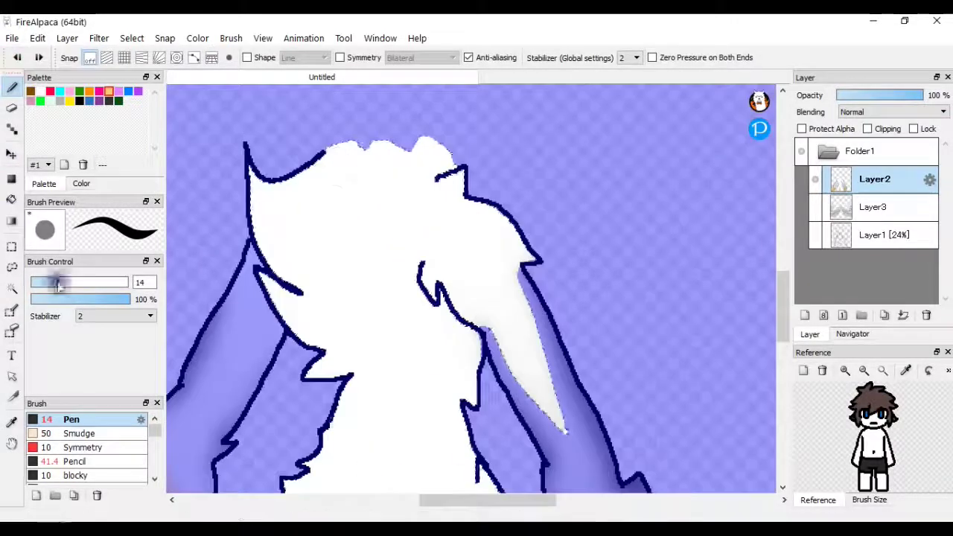
left_click(84, 460)
left_click_drag(374, 189, 399, 170)
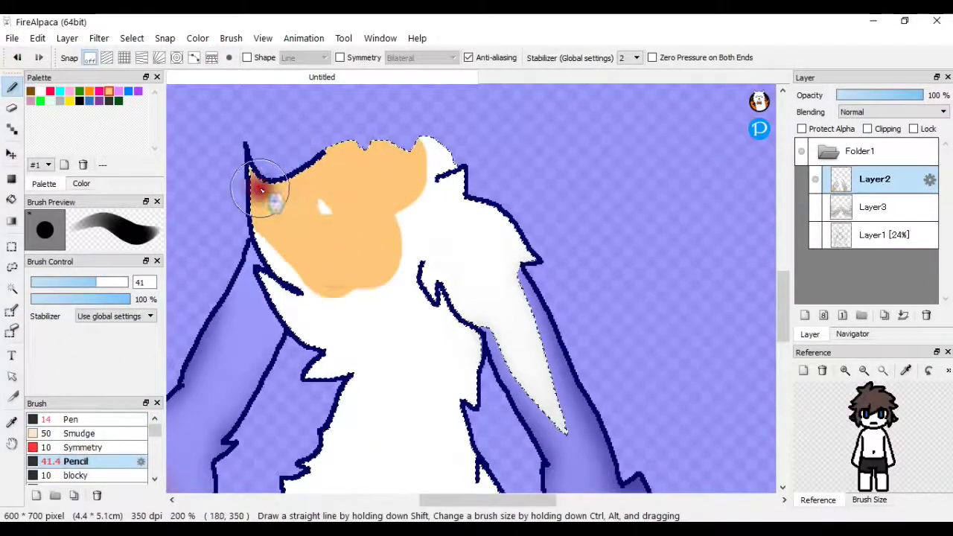
left_click_drag(261, 190, 331, 214)
left_click(468, 58)
left_click(346, 216)
left_click_drag(410, 170, 374, 307)
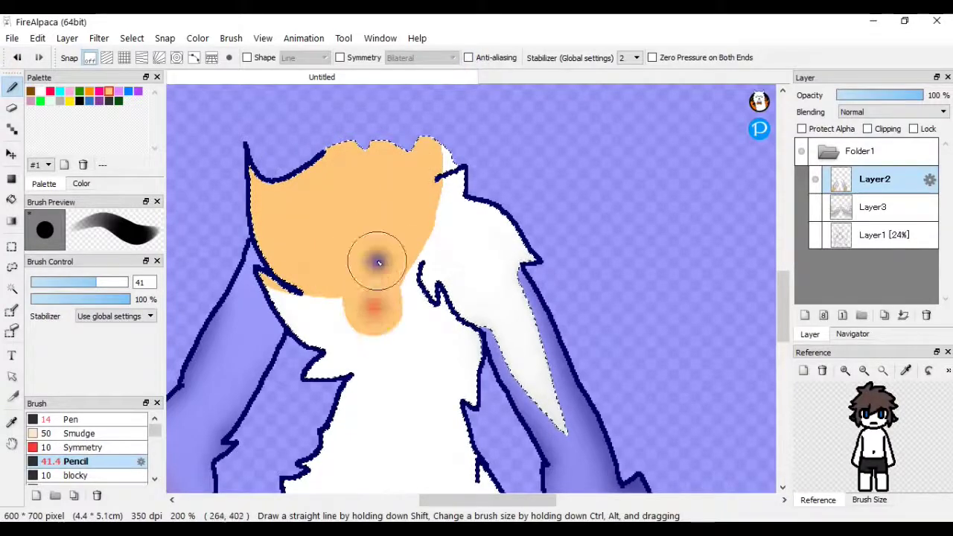
Extend the light orange down the belly to where the legs meet, shaping its lower edges with orange and white strokes.
scroll(377, 262, "up", 2)
left_click_drag(468, 96, 493, 267)
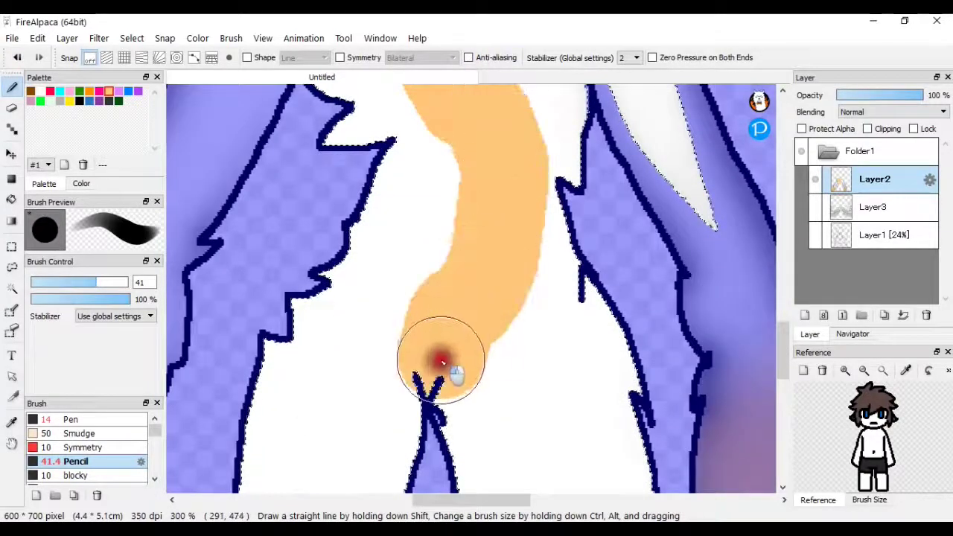
left_click_drag(441, 362, 382, 131)
scroll(425, 262, "down", 3)
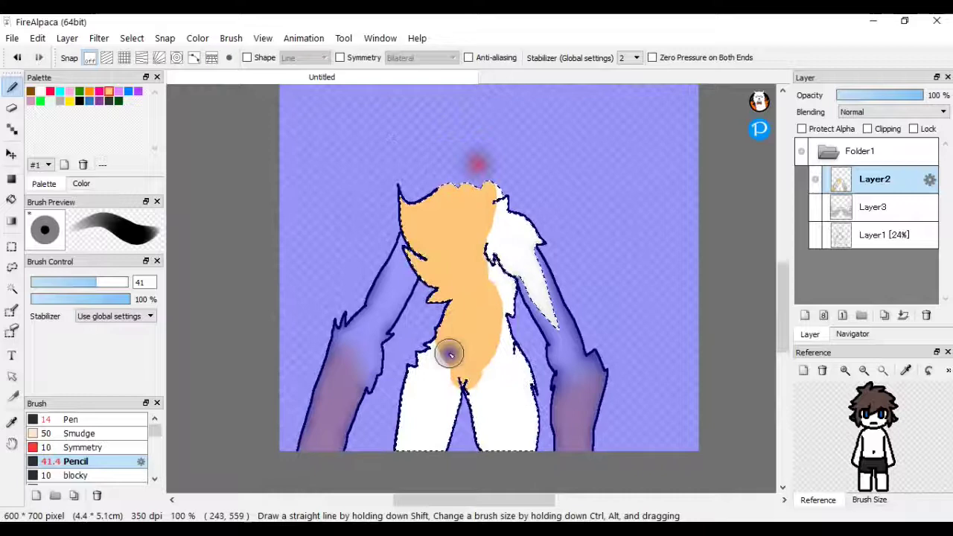
scroll(453, 347, "up", 3)
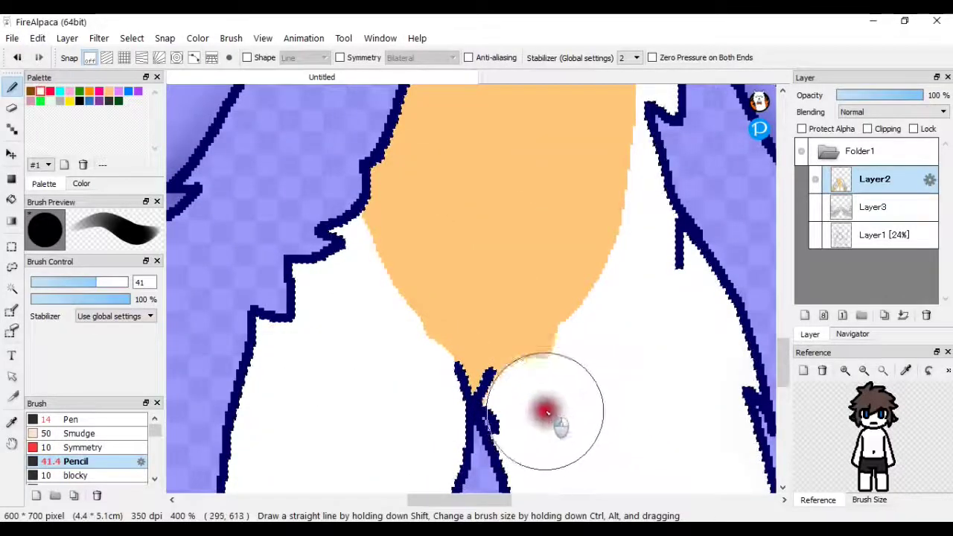
left_click(109, 91)
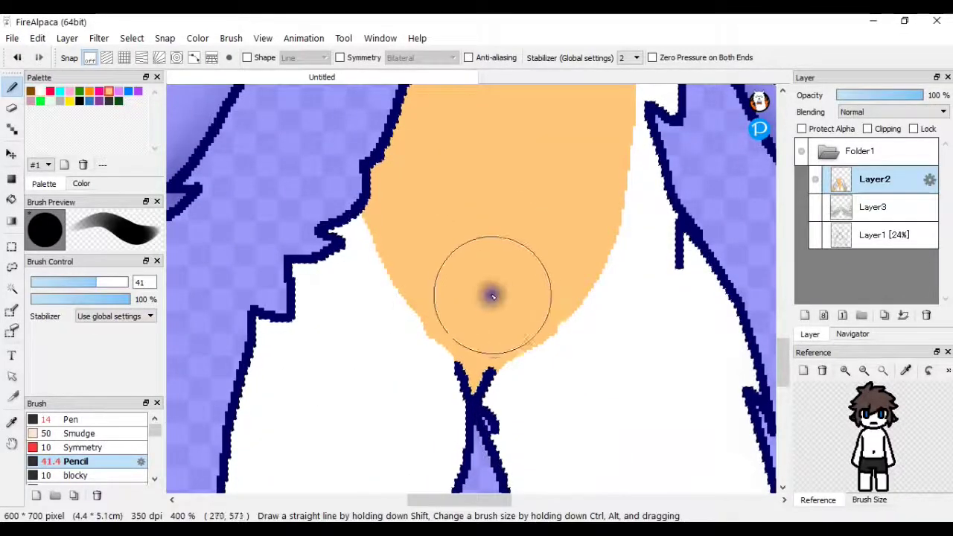
scroll(484, 313, "down", 5)
scroll(483, 208, "up", 3)
scroll(521, 272, "up", 3)
left_click(41, 91)
Blend the edges of the orange torso patch into the white fur with the size 80 Blur brush.
scroll(82, 440, "down", 5)
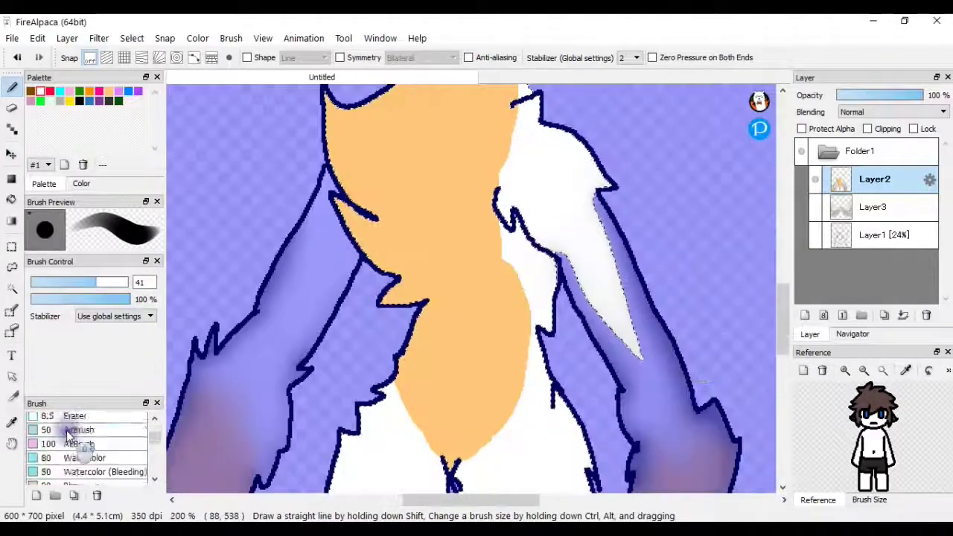
left_click(72, 443)
mouse_move(469, 385)
left_mouse_down()
mouse_move(485, 279)
mouse_move(507, 296)
left_mouse_up()
mouse_move(428, 414)
left_mouse_down()
mouse_move(481, 251)
mouse_move(366, 194)
left_mouse_up()
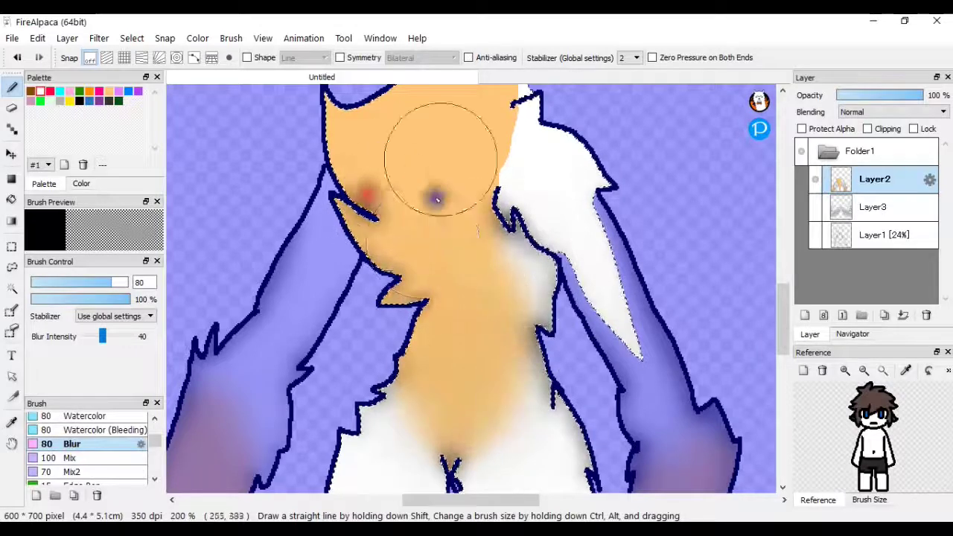
left_click_drag(341, 144, 350, 203)
left_click_drag(387, 236, 501, 170)
left_click_drag(490, 231, 523, 177)
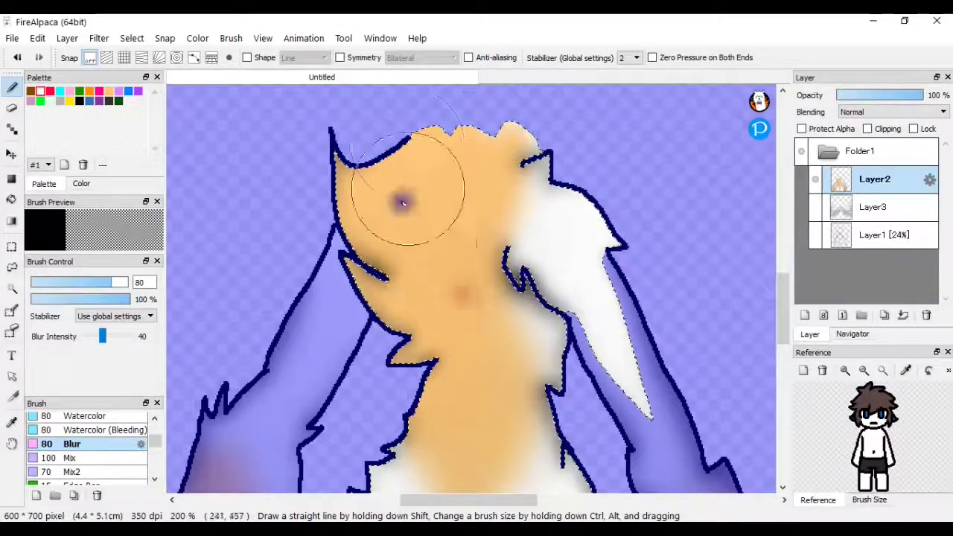
left_click_drag(410, 199, 395, 103)
Outline a pointed fur marking across each leg with a 3-pixel light orange line using the Dot tool.
scroll(566, 417, "down", 5)
scroll(461, 477, "up", 7)
scroll(447, 474, "up", 2)
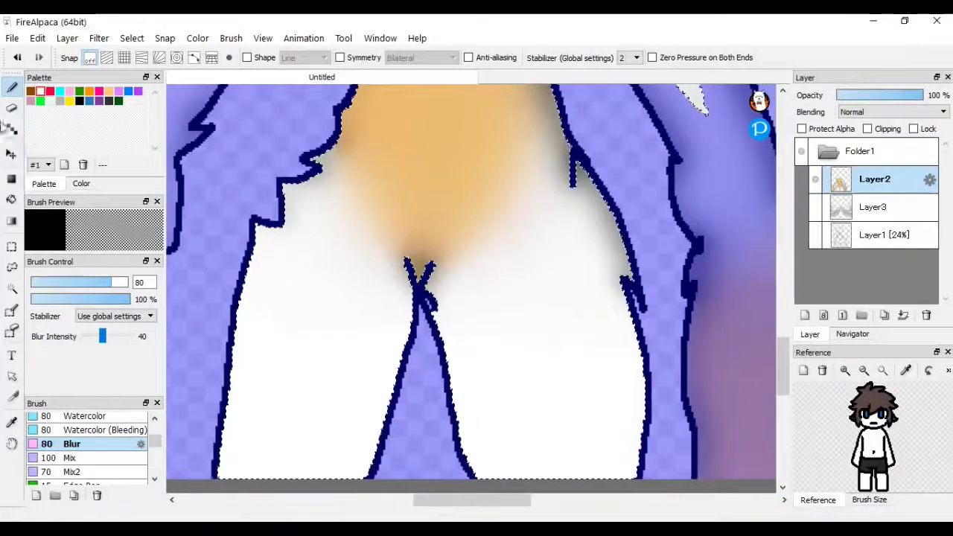
left_click(12, 128)
left_click(108, 90)
left_click_drag(229, 407, 316, 380)
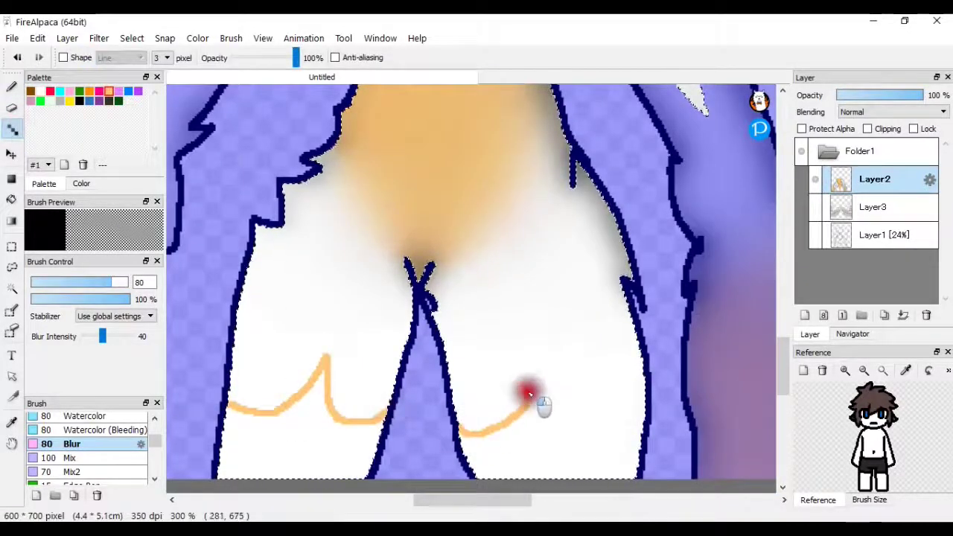
Fill both legs below the marking lines with light orange using the Bucket tool.
left_click(12, 200)
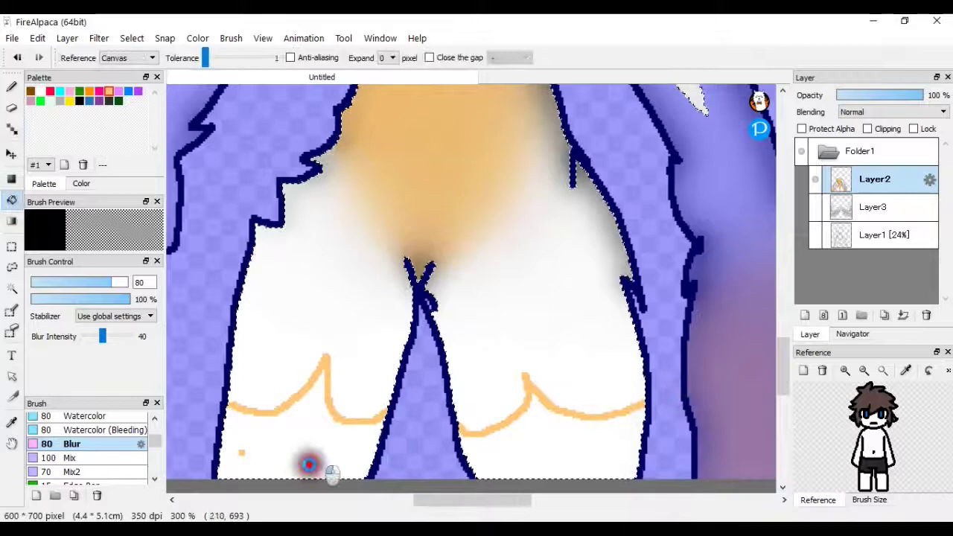
left_click(309, 457)
left_click(527, 432)
left_click(12, 87)
mouse_move(253, 431)
left_mouse_down()
mouse_move(293, 419)
mouse_move(245, 387)
mouse_move(378, 273)
left_mouse_up()
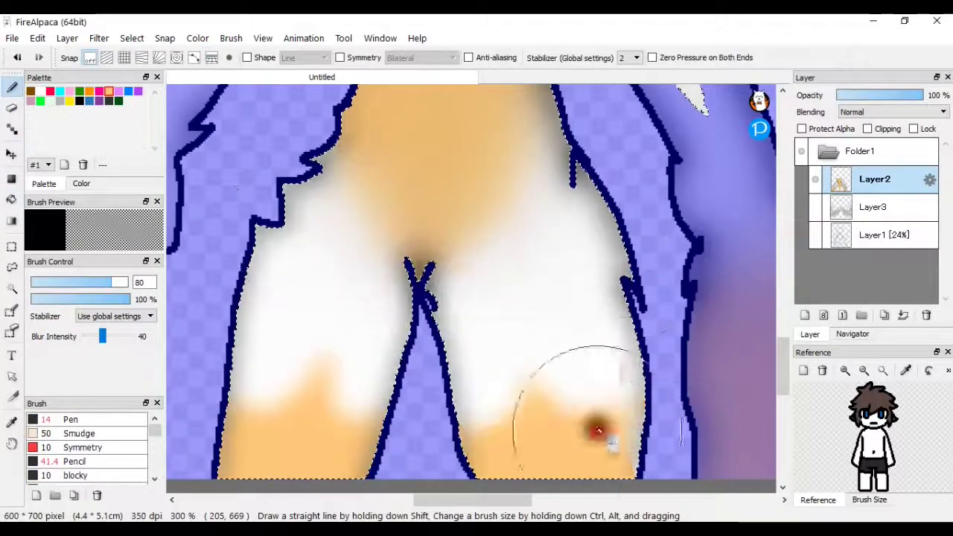
left_click(18, 58)
Fill the leftover white gaps along the right leg's outer edge with light orange.
left_click(12, 200)
left_click(109, 90)
left_click(633, 439)
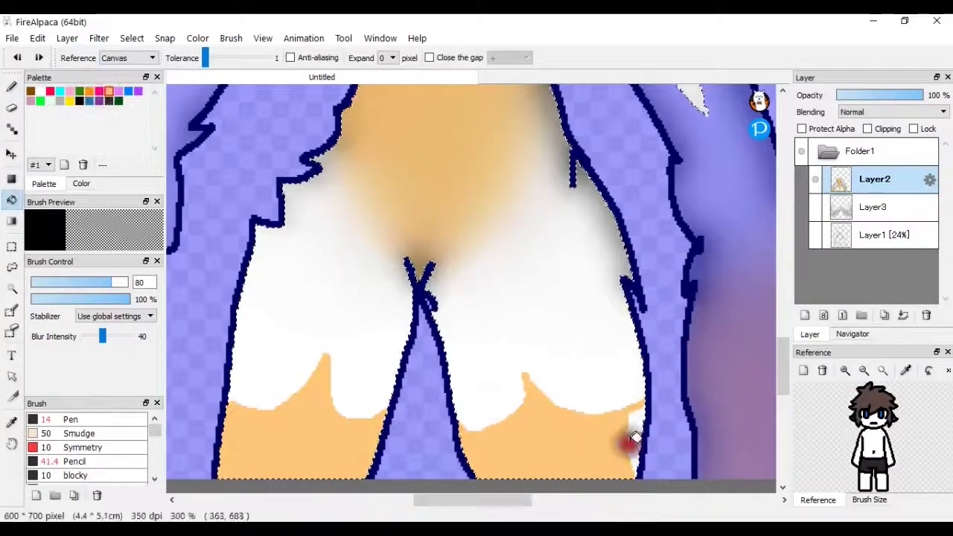
scroll(642, 440, "up", 4)
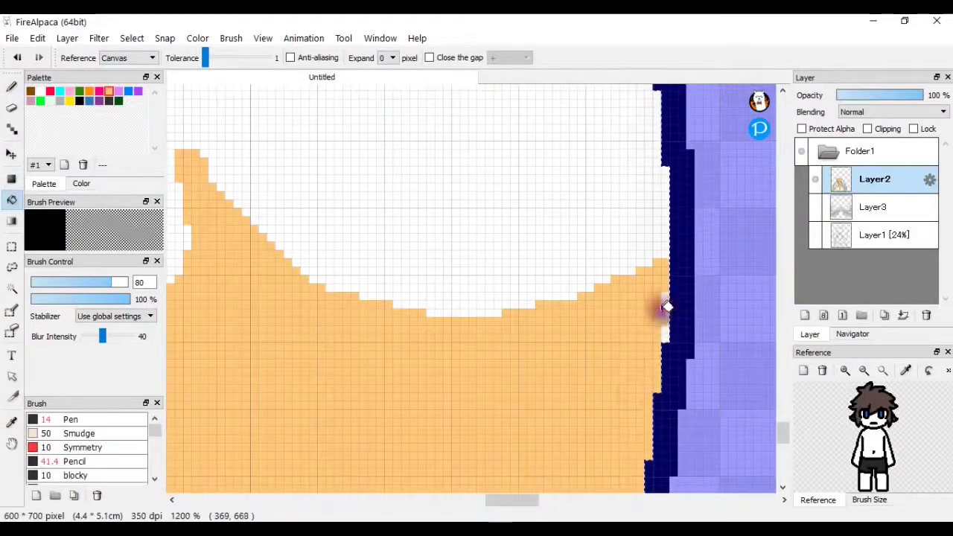
scroll(670, 331, "down", 5)
Blend the orange leg markings into the white thighs with the size 80 Blur brush.
key("b")
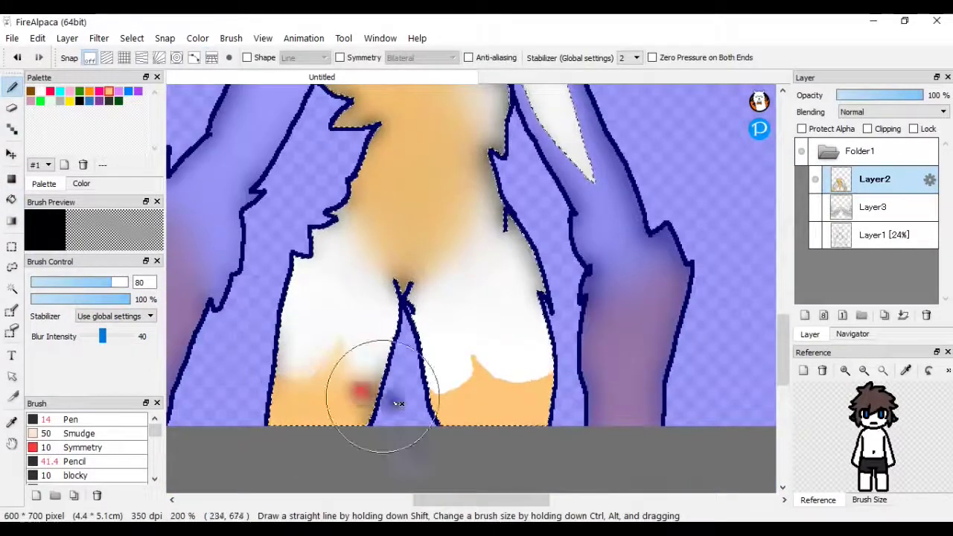
scroll(286, 310, "down", 2)
scroll(277, 309, "up", 4)
mouse_move(512, 100)
left_mouse_down()
mouse_move(514, 198)
mouse_move(595, 457)
left_mouse_up()
scroll(302, 124, "down", 2)
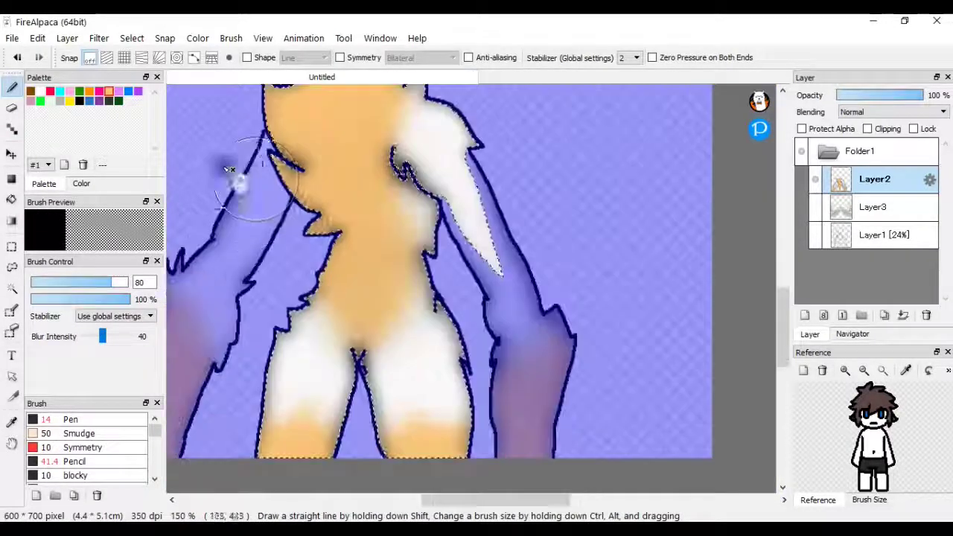
scroll(266, 155, "down", 1)
Draw a yellow oval ring on the upper chest with the size 14 Pen brush.
scroll(269, 160, "up", 3)
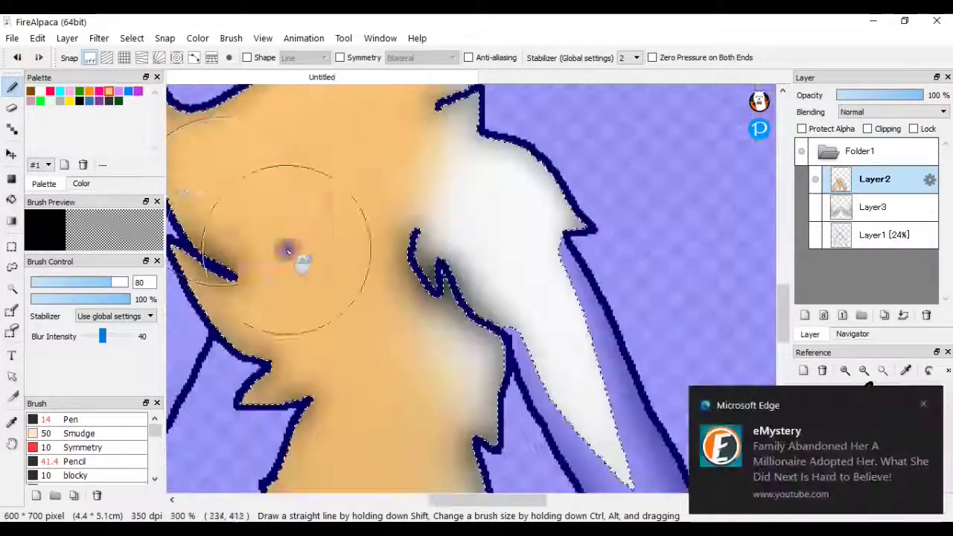
left_click(12, 129)
left_click(12, 86)
left_click(71, 101)
left_click(98, 422)
mouse_move(222, 221)
left_mouse_down()
mouse_move(324, 277)
mouse_move(348, 174)
mouse_move(223, 150)
mouse_move(247, 244)
left_mouse_up()
left_click(17, 57)
scroll(278, 209, "down", 3)
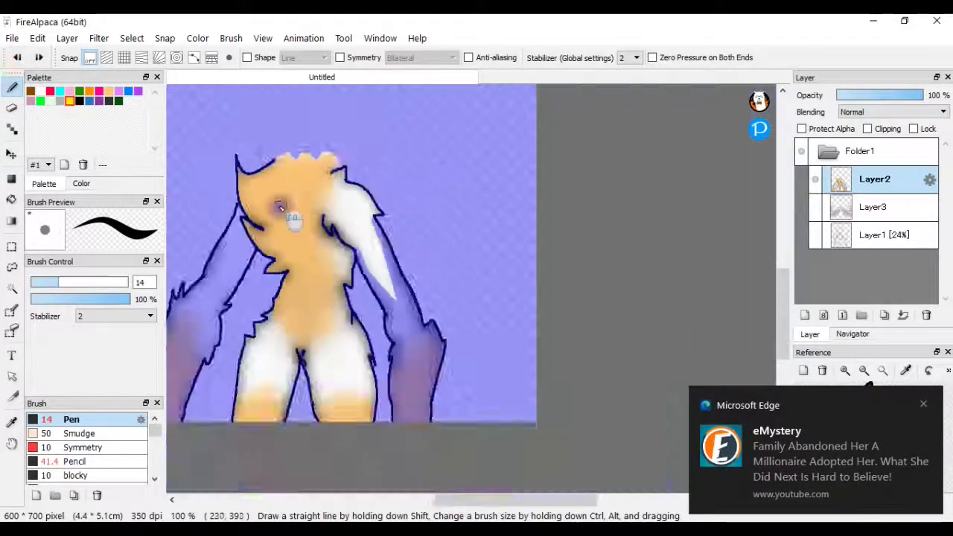
scroll(272, 164, "up", 1)
scroll(301, 186, "up", 2)
mouse_move(276, 213)
left_mouse_down()
mouse_move(357, 196)
mouse_move(294, 185)
left_mouse_up()
Soften the yellow chest ring with the size 80 Blur brush.
scroll(96, 442, "down", 5)
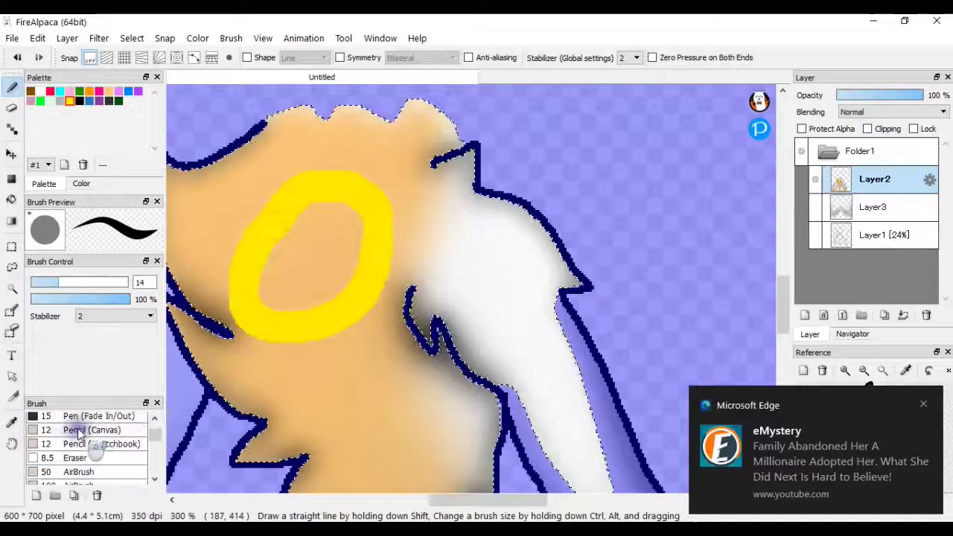
left_click(75, 475)
mouse_move(315, 245)
left_mouse_down()
mouse_move(334, 238)
mouse_move(290, 223)
left_mouse_up()
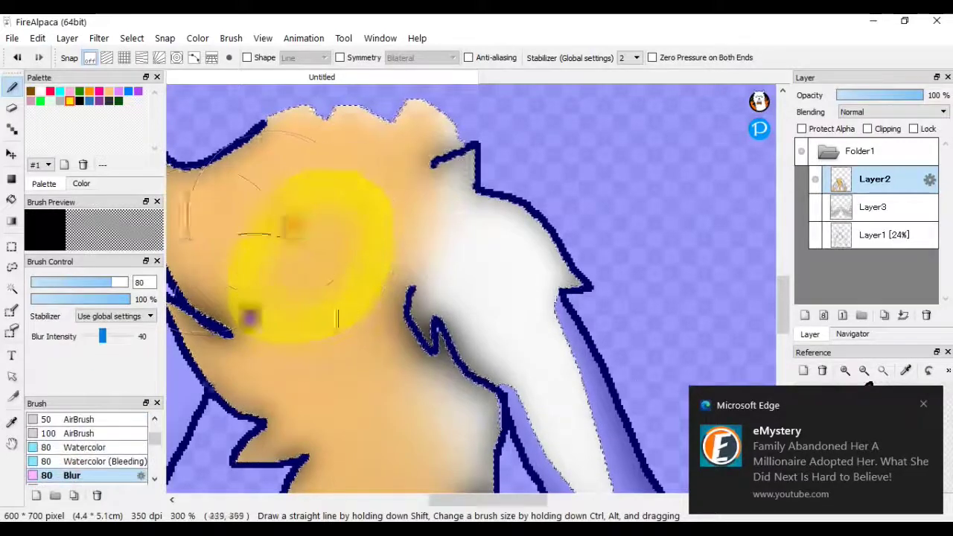
Draw a light orange oval along the inside of the yellow ring with the 3-pixel Dot tool set to the Curve shape.
left_click(12, 108)
left_click(12, 129)
mouse_move(296, 262)
left_mouse_down()
mouse_move(269, 298)
mouse_move(305, 253)
left_mouse_up()
left_click(63, 57)
left_click(120, 57)
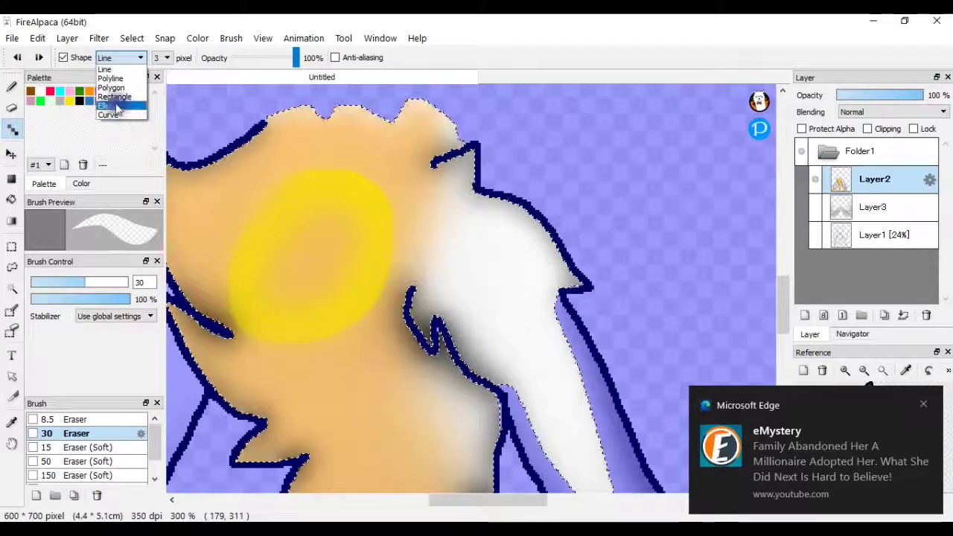
left_click(117, 115)
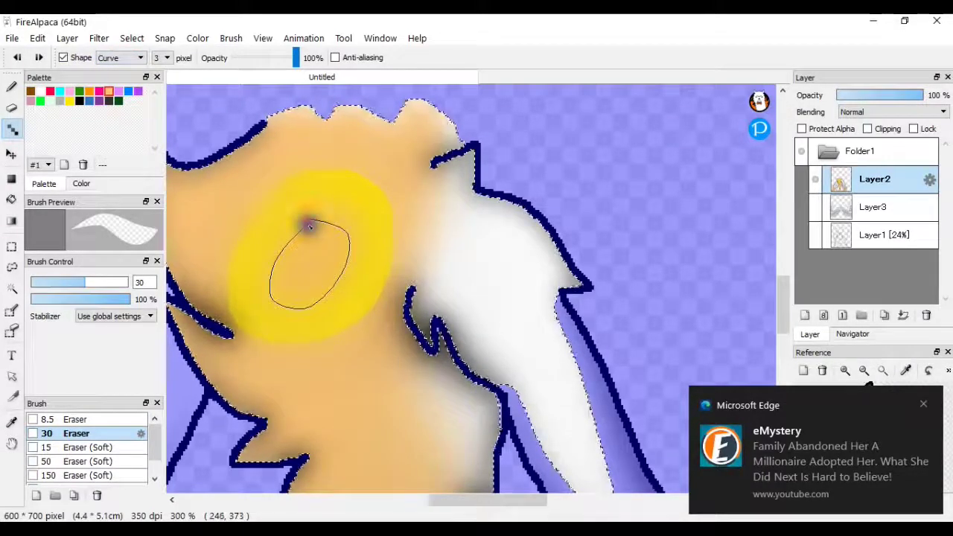
Try to fill the inside of the small chest oval with light orange using the Bucket tool.
left_click(9, 198)
scroll(314, 268, "up", 3)
left_click(265, 206)
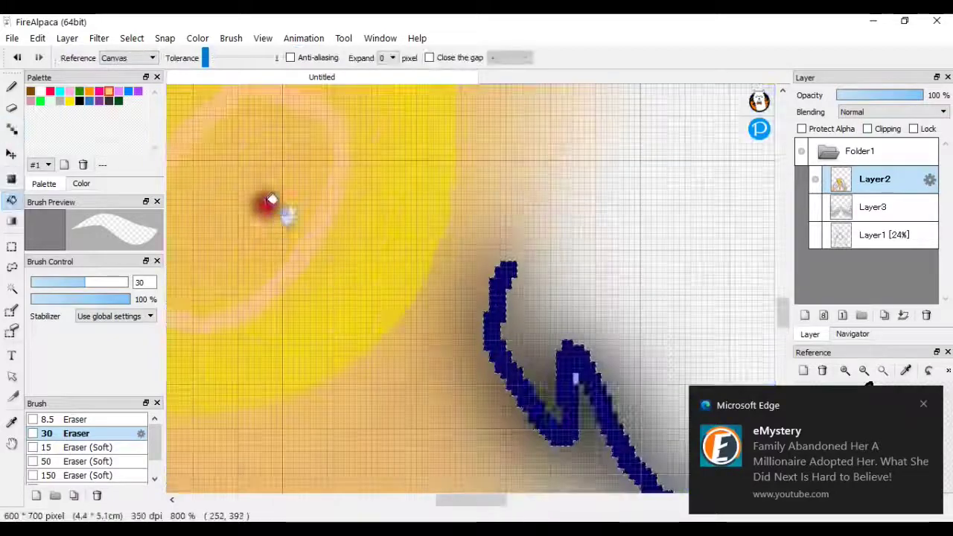
Turn off shape drawing and paint the inside of the chest oval solid light orange with the size 14 Pen brush.
left_click(11, 87)
scroll(298, 421, "down", 2)
scroll(179, 416, "up", 2)
left_click(126, 420)
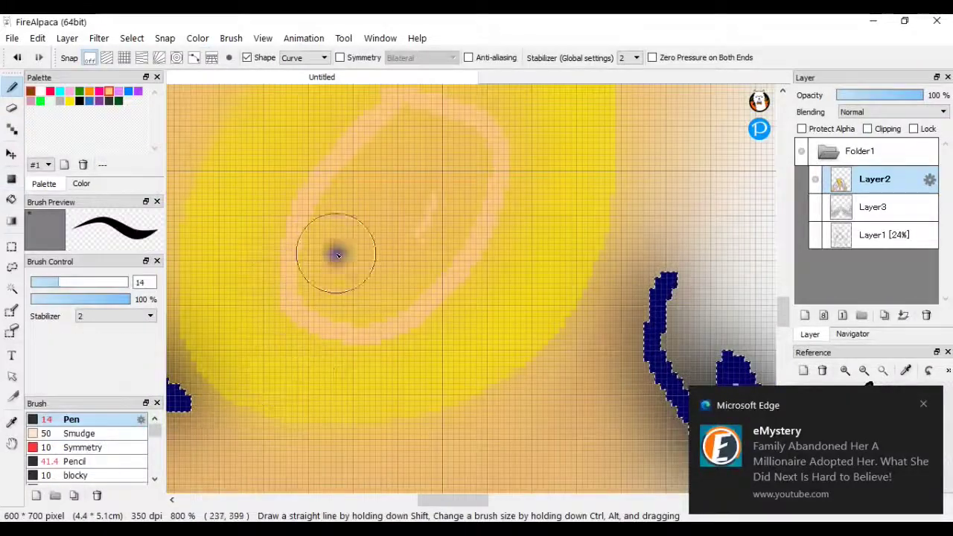
left_click(10, 136)
left_click(64, 58)
left_click(11, 87)
mouse_move(382, 198)
left_mouse_down()
mouse_move(339, 223)
mouse_move(423, 151)
left_mouse_up()
Switch to the size 80 Blur brush and minimize the screen recorder window.
scroll(67, 447, "down", 3)
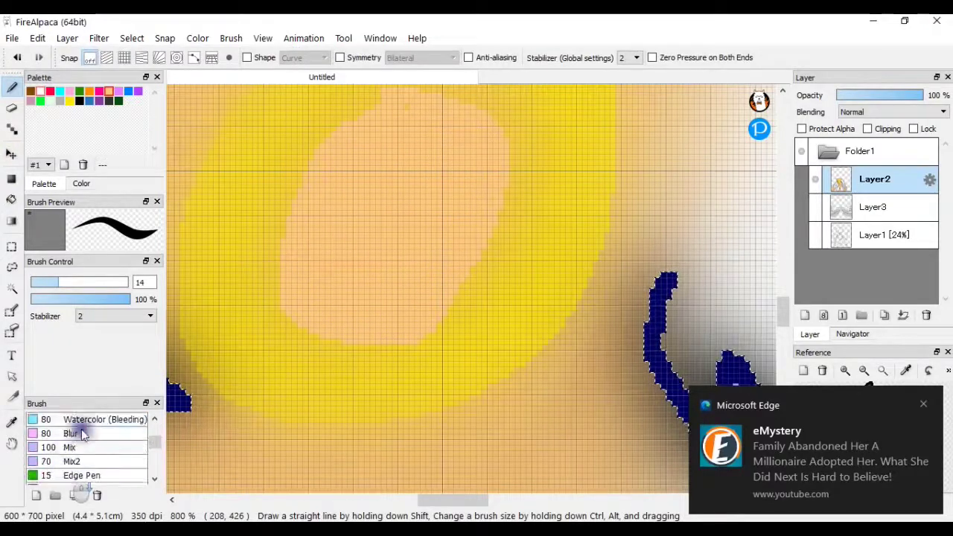
left_click(71, 433)
scroll(506, 282, "down", 2)
scroll(506, 283, "down", 3)
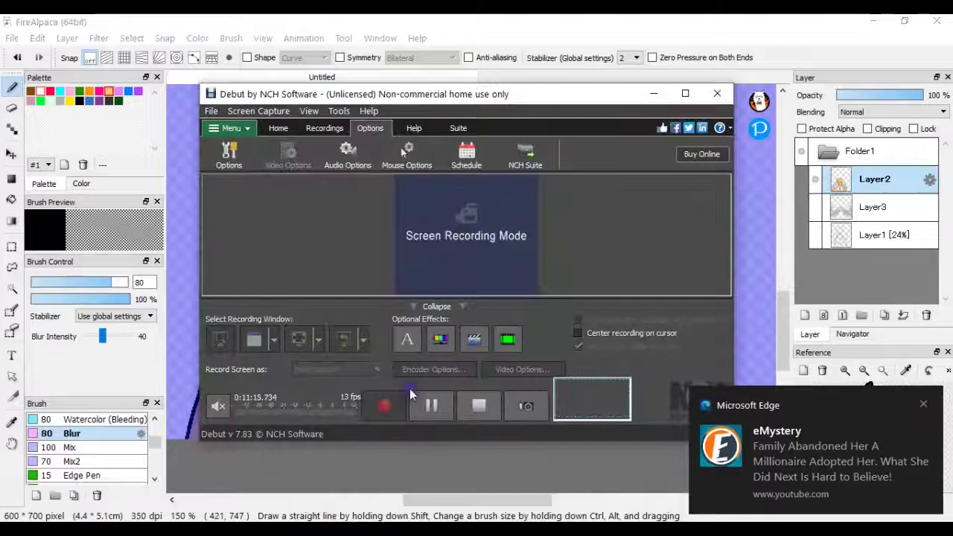
left_click(655, 94)
Clear the torso selection with the rectangular Select tool.
scroll(760, 275, "down", 6)
scroll(749, 305, "up", 2)
left_click(12, 247)
left_click(356, 296)
Hide Layer2, show the wing lineart on Layer3 and make Layer3 the active layer.
left_click(815, 179)
left_click(815, 207)
scroll(427, 313, "down", 2)
scroll(532, 320, "up", 2)
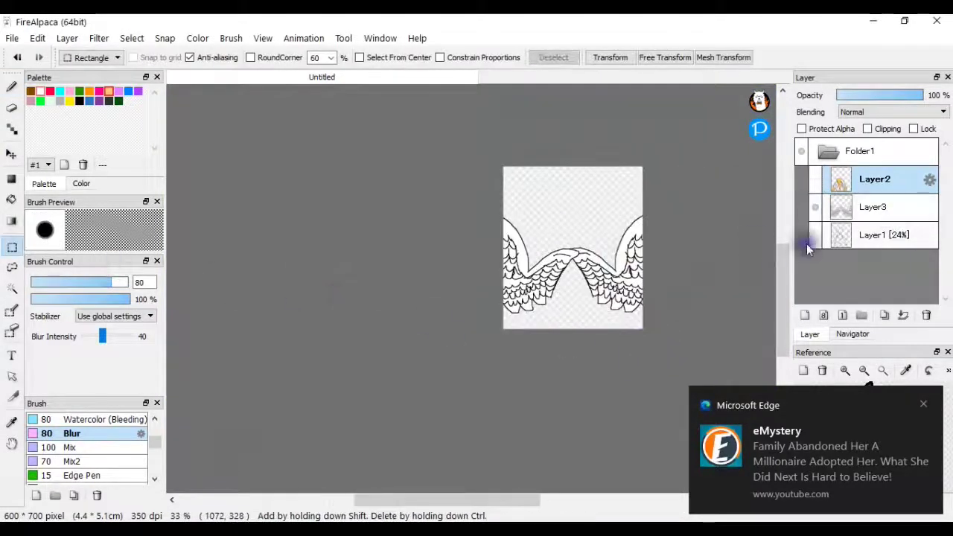
left_click(815, 235)
scroll(585, 267, "up", 2)
left_click(862, 209)
Select the lowest feather rows of the left wing with the Magic Wand, adding each feather to the selection.
scroll(637, 342, "up", 3)
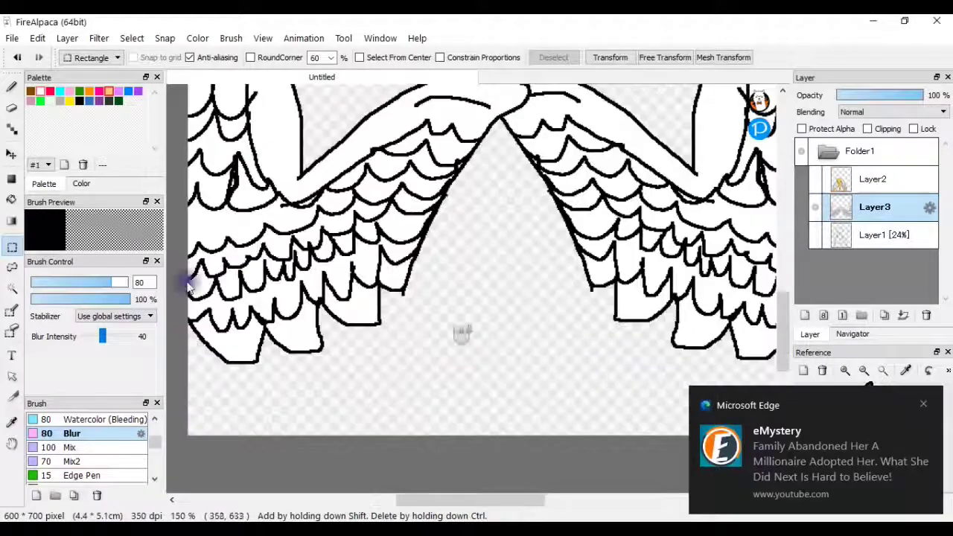
left_click(12, 289)
left_click(283, 345)
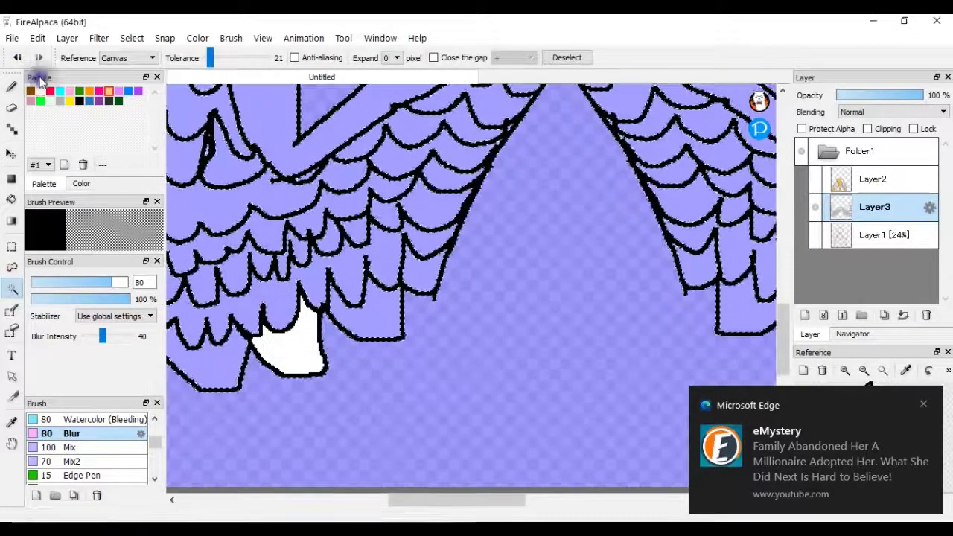
left_click(206, 362, "shift")
left_click(428, 242, "shift")
scroll(420, 286, "down", 2)
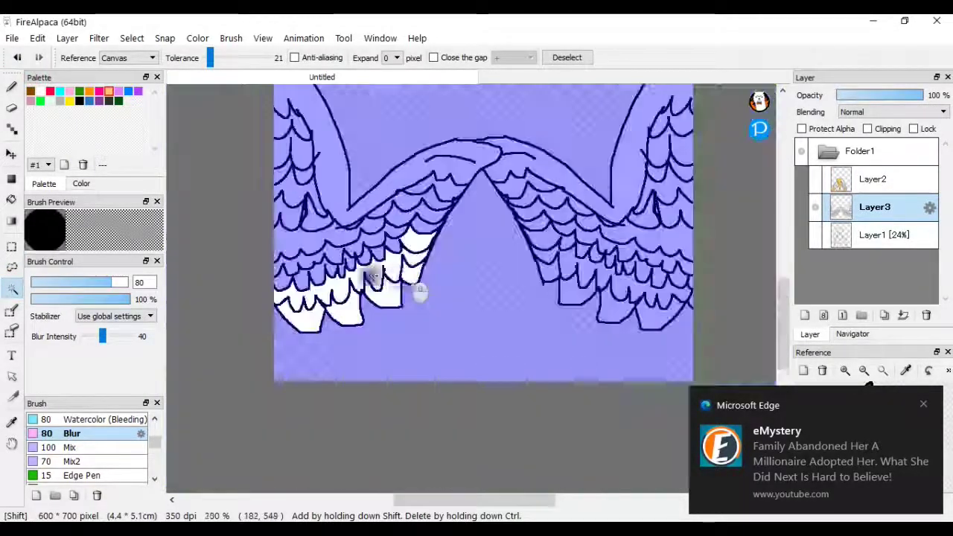
scroll(305, 334, "up", 2)
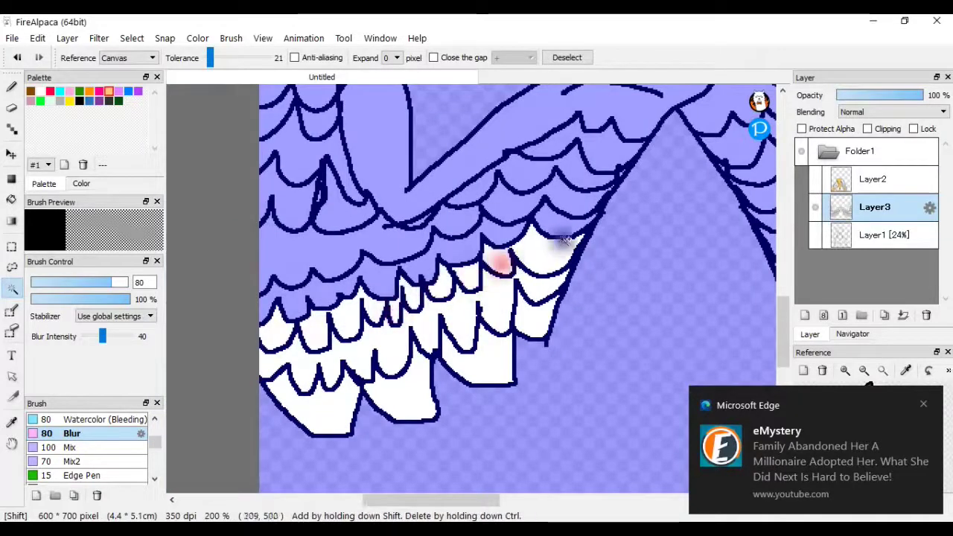
Add the left wing's middle and inner feather rows to the Magic Wand selection.
left_click(563, 227, "shift")
left_click(497, 228, "shift")
left_click(390, 240, "shift")
left_click(512, 212, "shift")
left_click(571, 162, "shift")
Add the left wing's outer feathers and the tiny enclosed gaps between them to the Magic Wand selection.
scroll(406, 232, "up", 2)
scroll(431, 187, "up", 2)
scroll(520, 205, "down", 3)
scroll(404, 207, "up", 2)
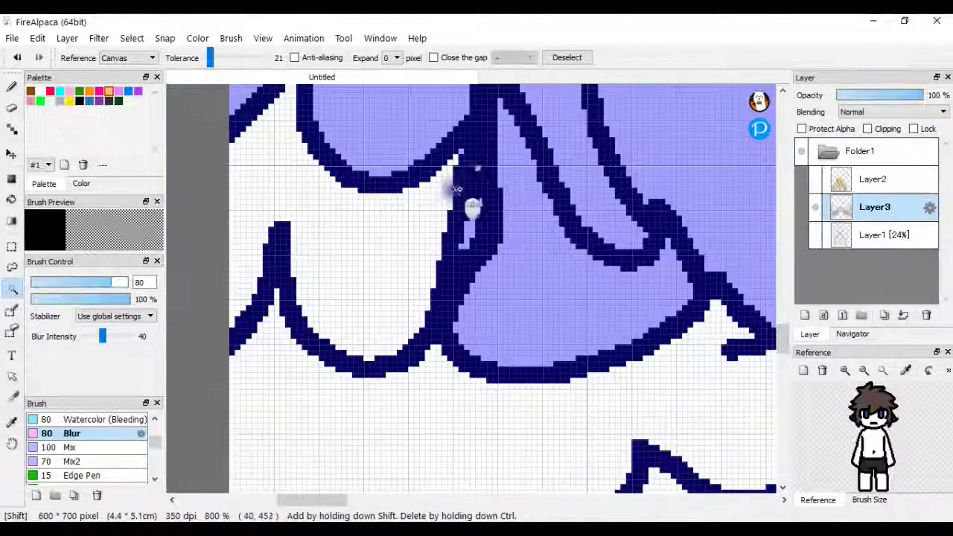
scroll(536, 253, "down", 3)
scroll(511, 170, "up", 1)
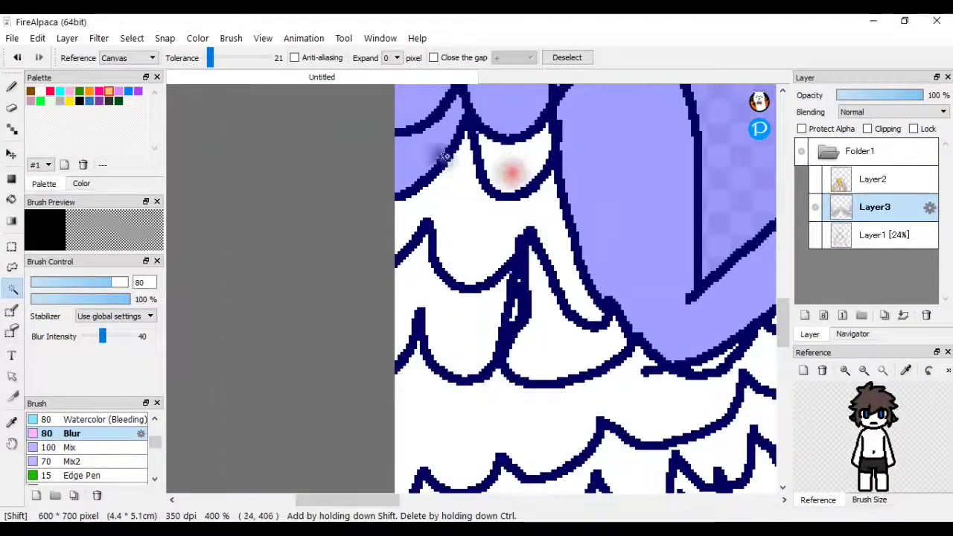
scroll(464, 124, "up", 2)
scroll(460, 186, "down", 2)
scroll(459, 186, "up", 1)
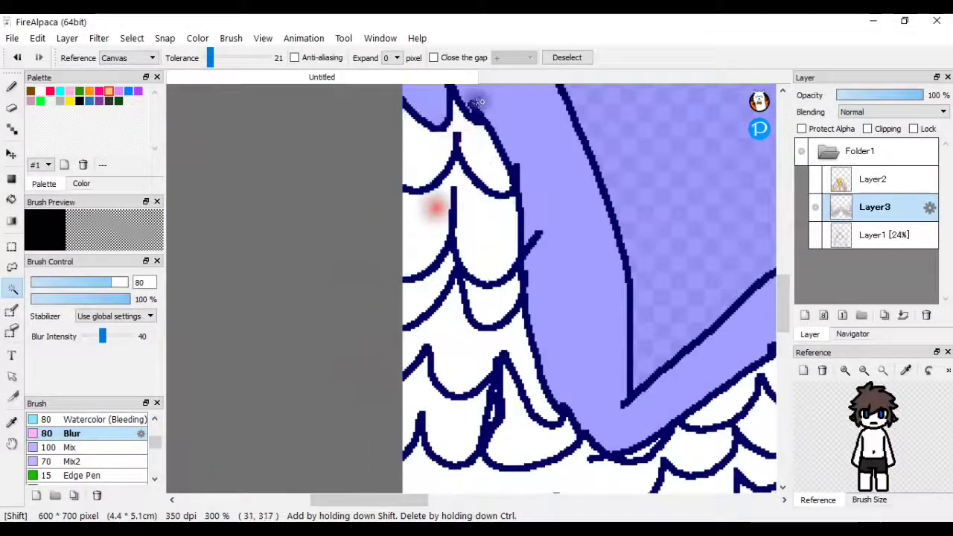
Add the left wing's arm band and the small pixel gaps near the shoulder to the selection.
scroll(481, 130, "up", 4)
scroll(594, 180, "down", 4)
scroll(558, 245, "up", 2)
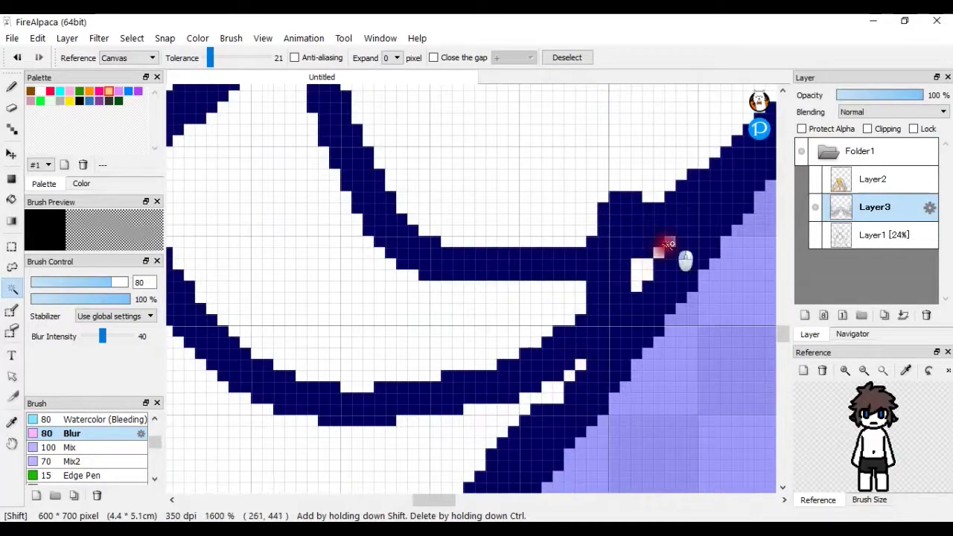
left_click(667, 244, "shift")
Shade the selected left wing by blurring its dark outlines softly into the white feathers with the size 80 Blur brush.
scroll(636, 305, "down", 4)
left_click(12, 89)
mouse_move(629, 225)
left_mouse_down()
mouse_move(625, 163)
mouse_move(484, 485)
mouse_move(334, 485)
mouse_move(417, 340)
mouse_move(372, 186)
mouse_move(275, 179)
left_mouse_up()
scroll(189, 125, "down", 3)
left_click(21, 164)
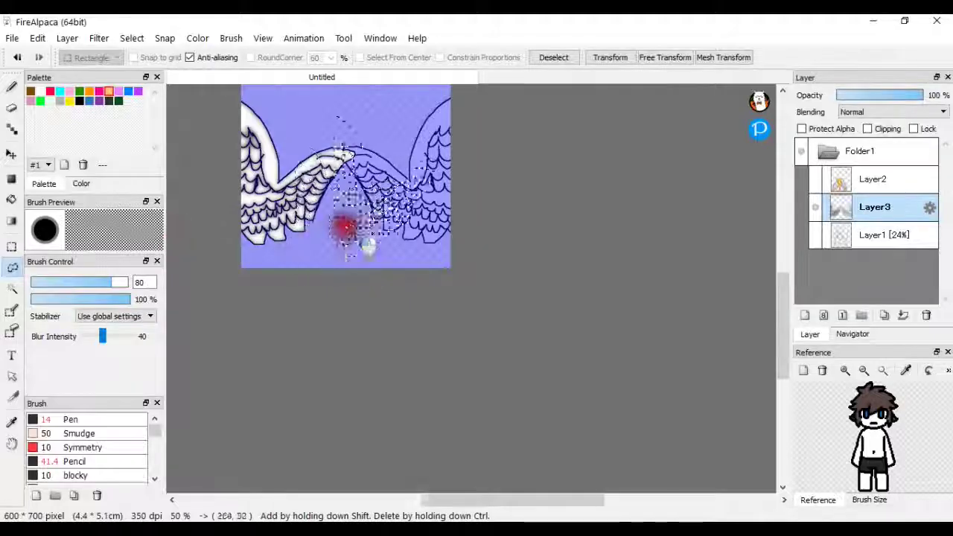
left_click_drag(336, 221, 448, 224)
left_click(610, 57)
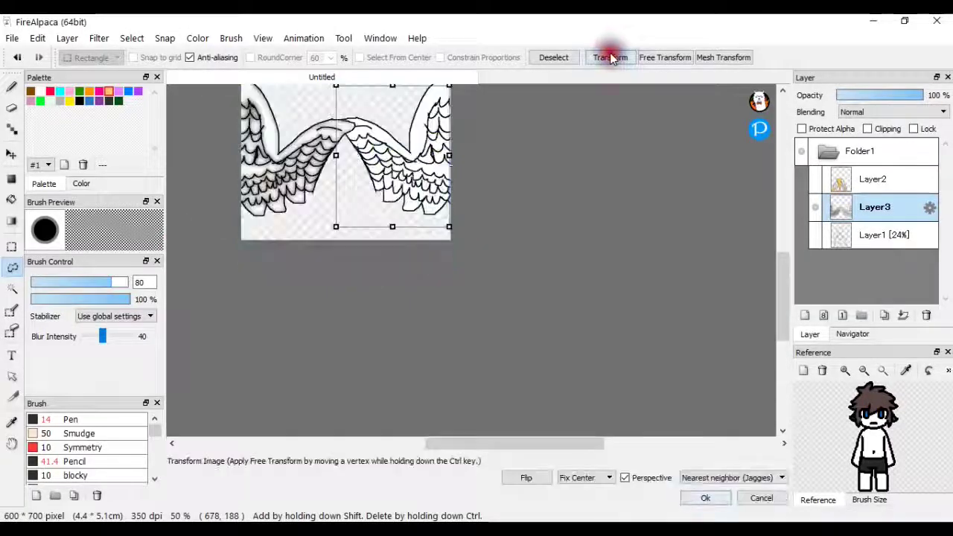
scroll(405, 235, "up", 3)
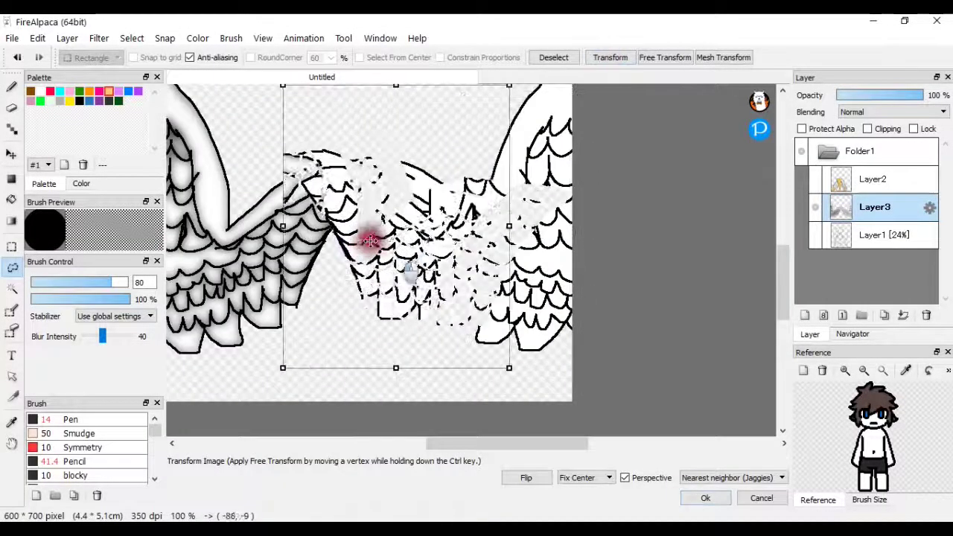
left_click(16, 60)
Select the right wing's arm band and lower feather rows with the Magic Wand, adding each area to the selection.
left_click(11, 288)
scroll(446, 231, "up", 3)
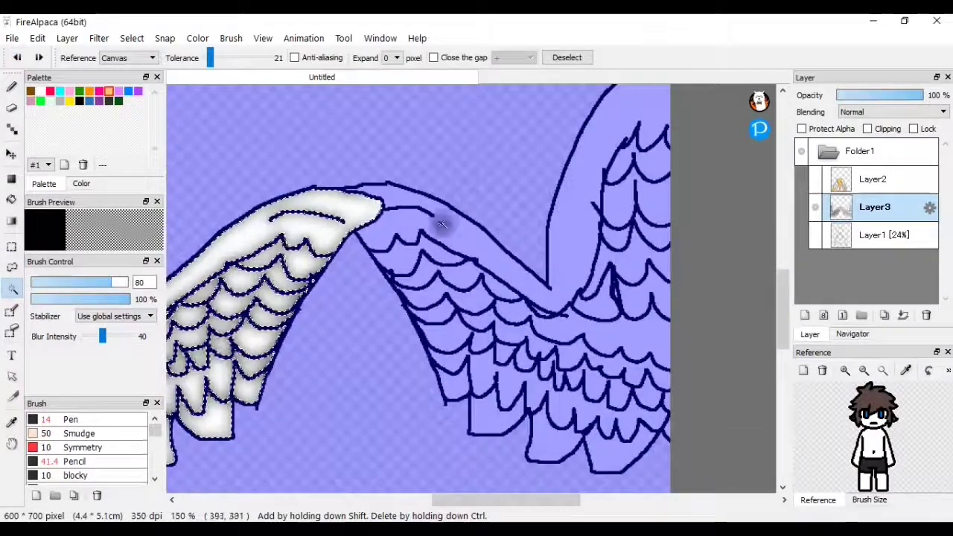
scroll(630, 127, "up", 5)
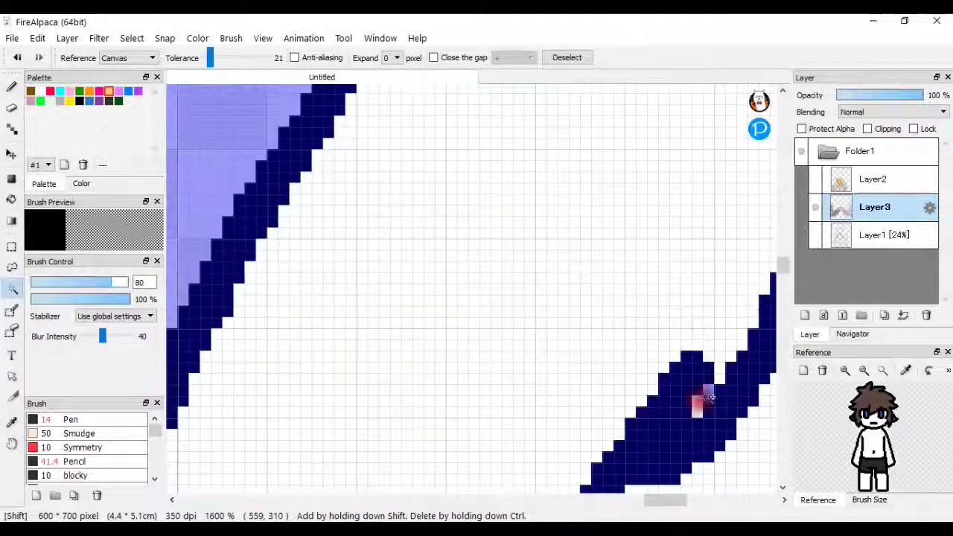
scroll(710, 389, "down", 5)
scroll(723, 453, "up", 1)
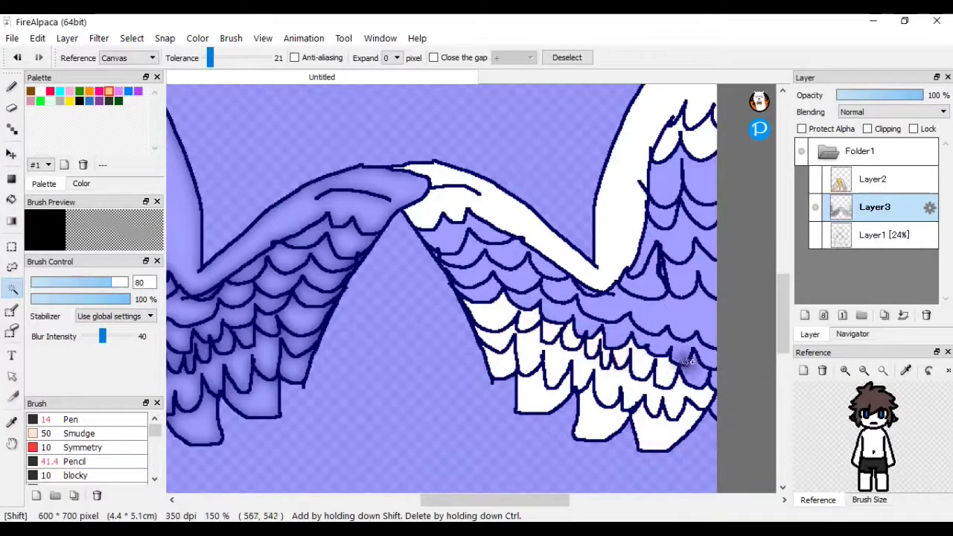
scroll(696, 405, "up", 2)
scroll(632, 409, "down", 3)
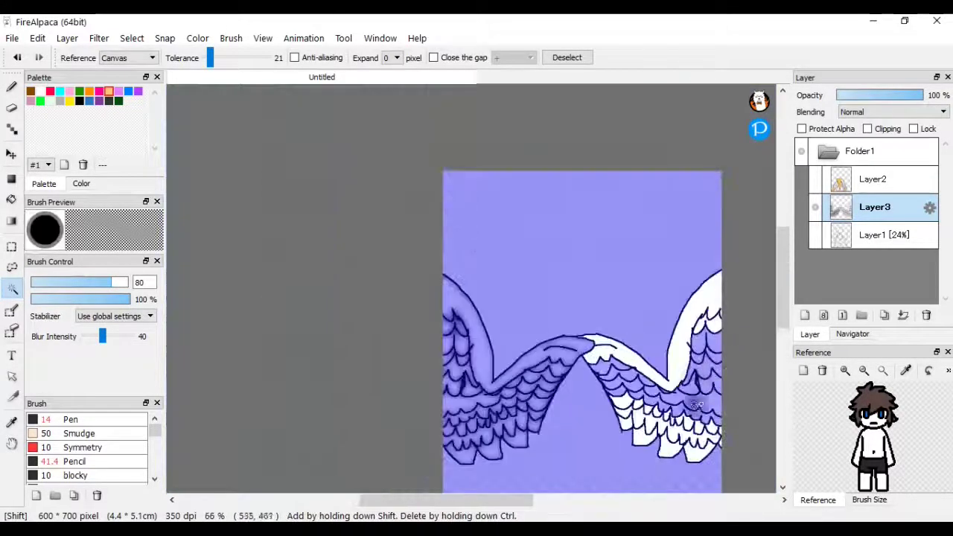
scroll(653, 362, "up", 3)
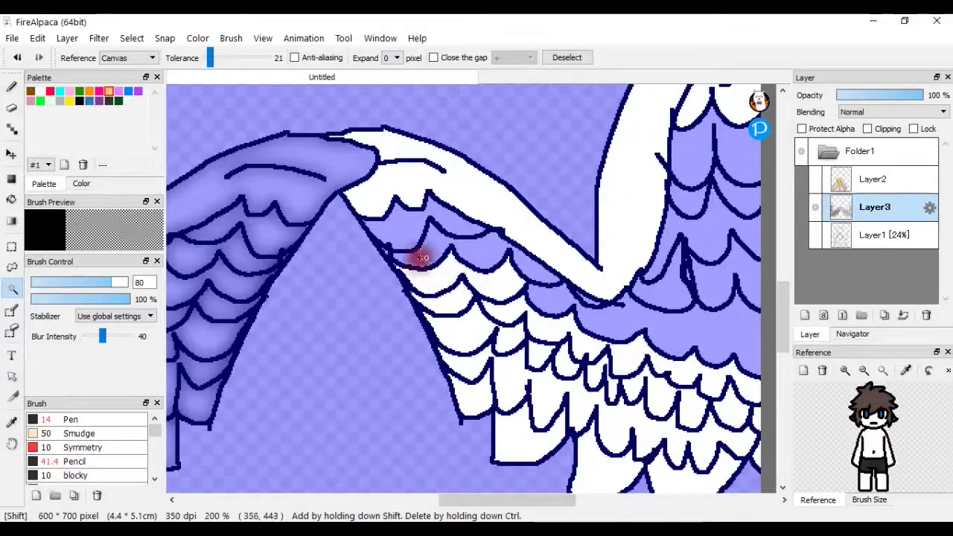
Add the right wing's remaining upper and outer feathers, including the tiny gaps between lines, to the Magic Wand selection.
scroll(422, 258, "up", 6)
scroll(408, 274, "down", 1)
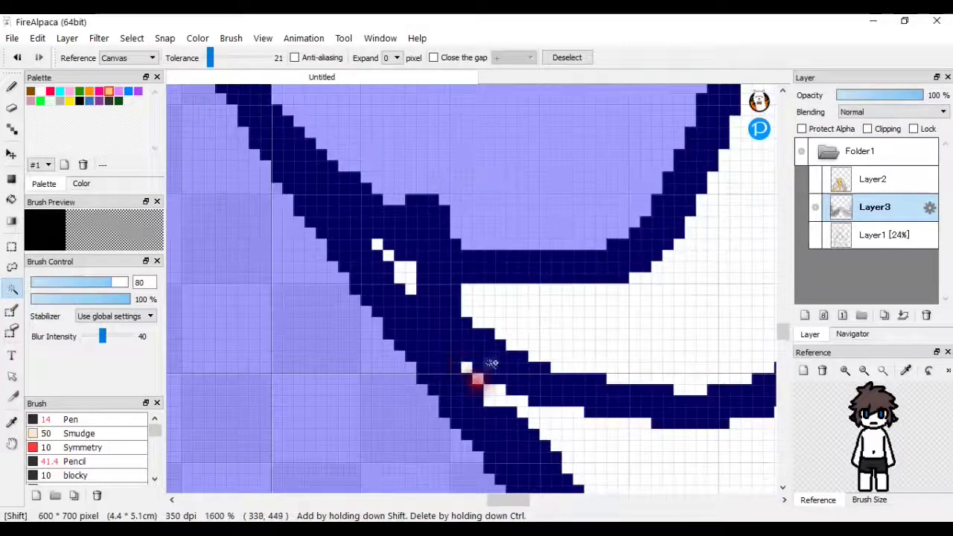
scroll(491, 363, "down", 4)
scroll(566, 350, "up", 3)
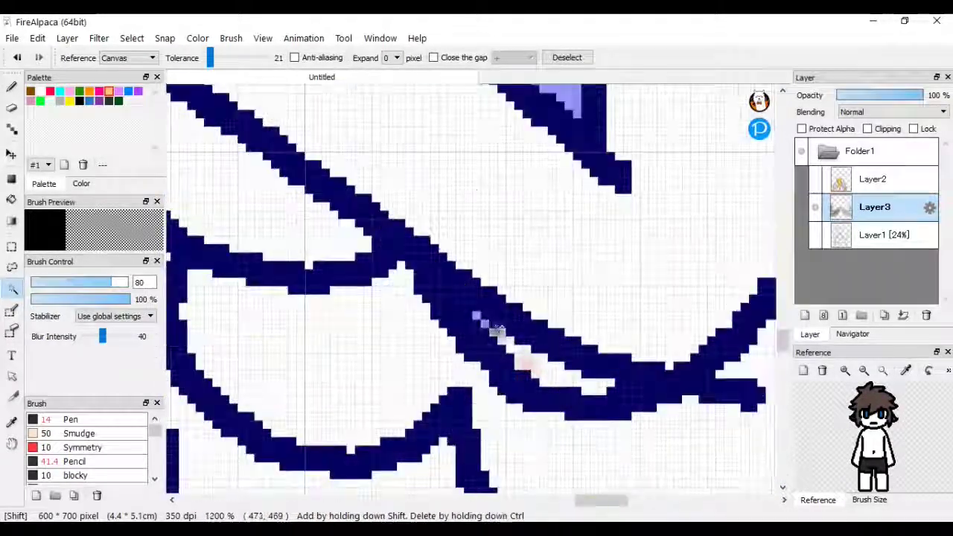
scroll(480, 321, "down", 3)
scroll(558, 334, "up", 4)
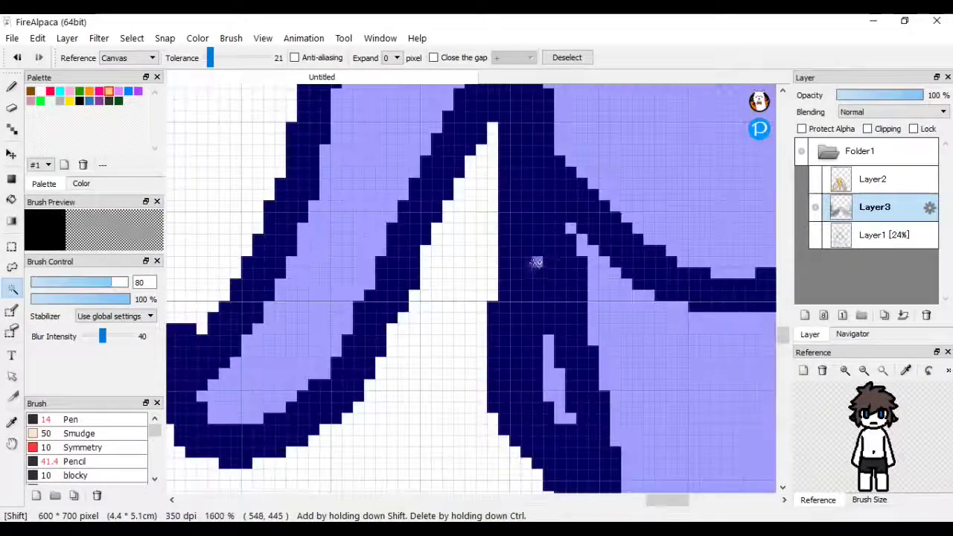
scroll(670, 363, "down", 6)
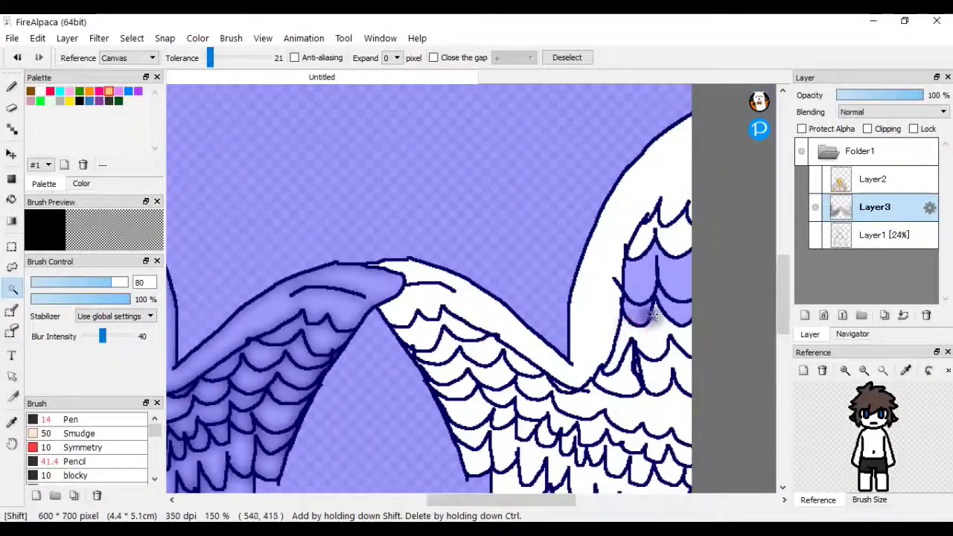
scroll(634, 322, "up", 5)
scroll(659, 281, "down", 5)
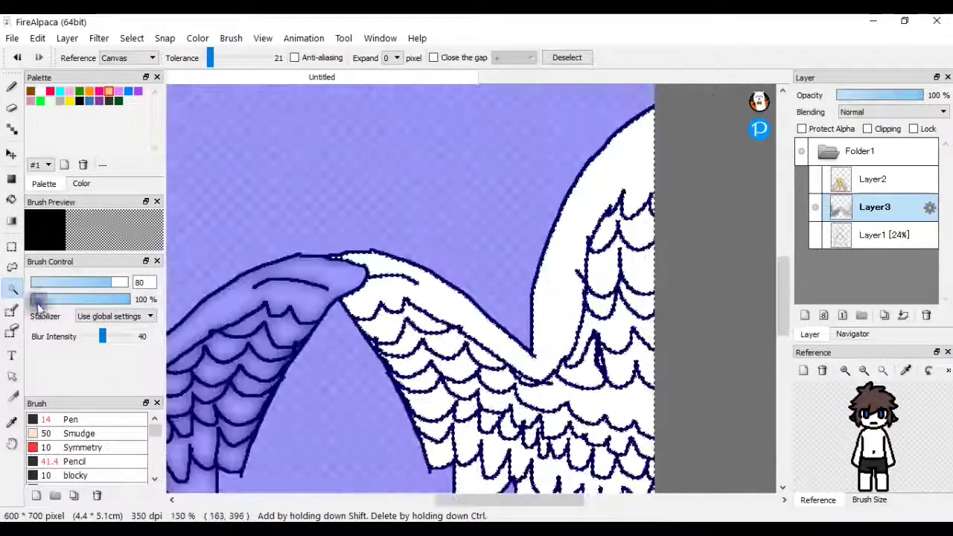
Shade the selected right wing with the size 80 Blur brush to match the left wing.
key("b")
scroll(638, 415, "down", 3)
scroll(577, 445, "up", 2)
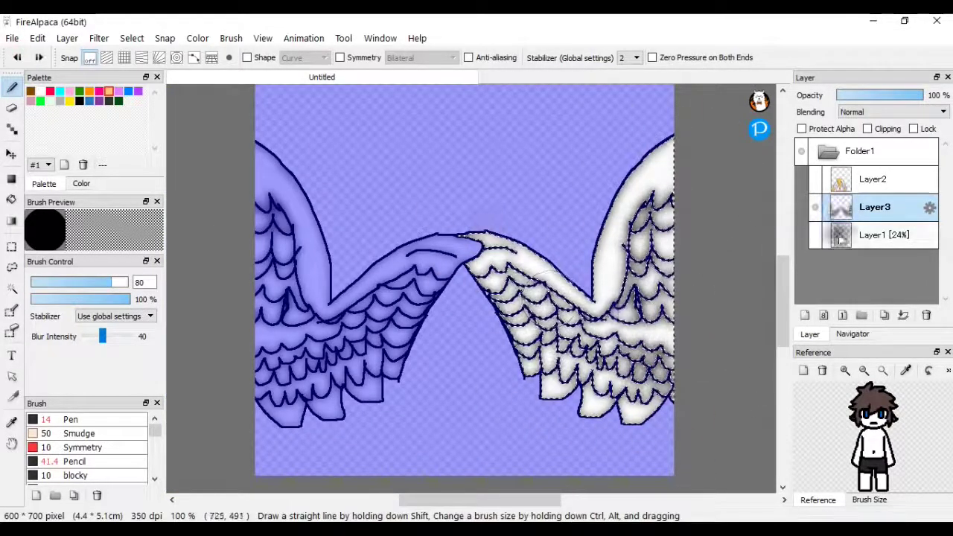
Show the coloured body on Layer2 and clear the wing selection.
left_click(815, 179)
left_click(11, 246)
left_click(215, 322)
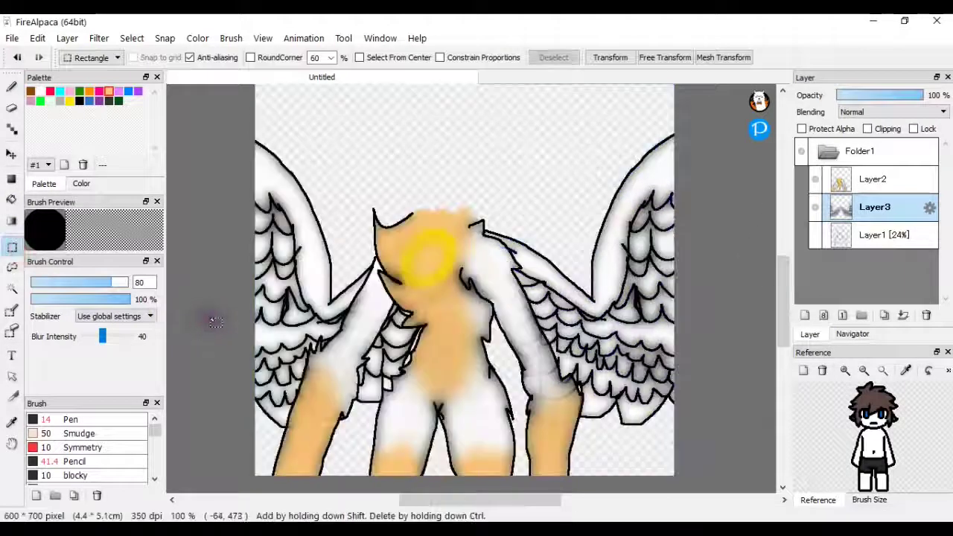
left_click(867, 185)
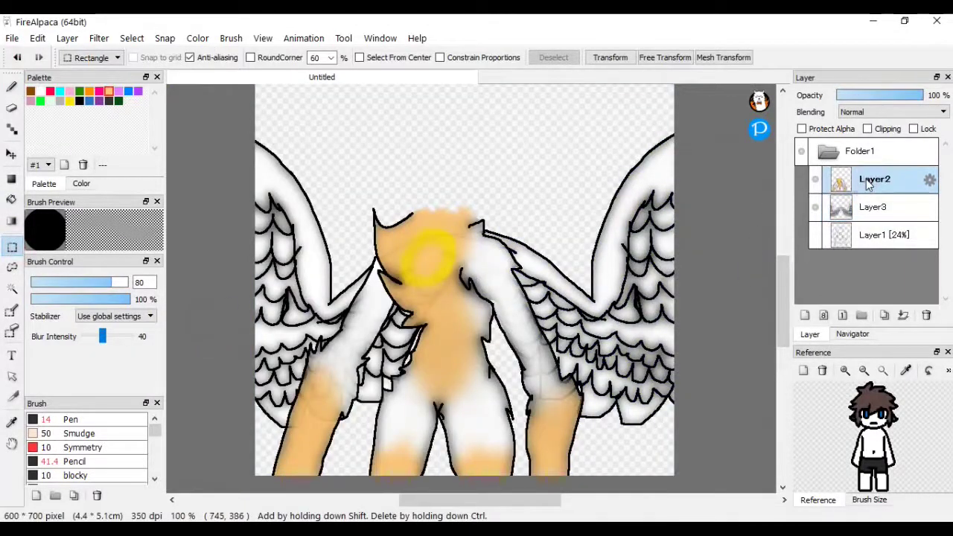
scroll(521, 297, "up", 4)
left_click(11, 86)
double_click(41, 91)
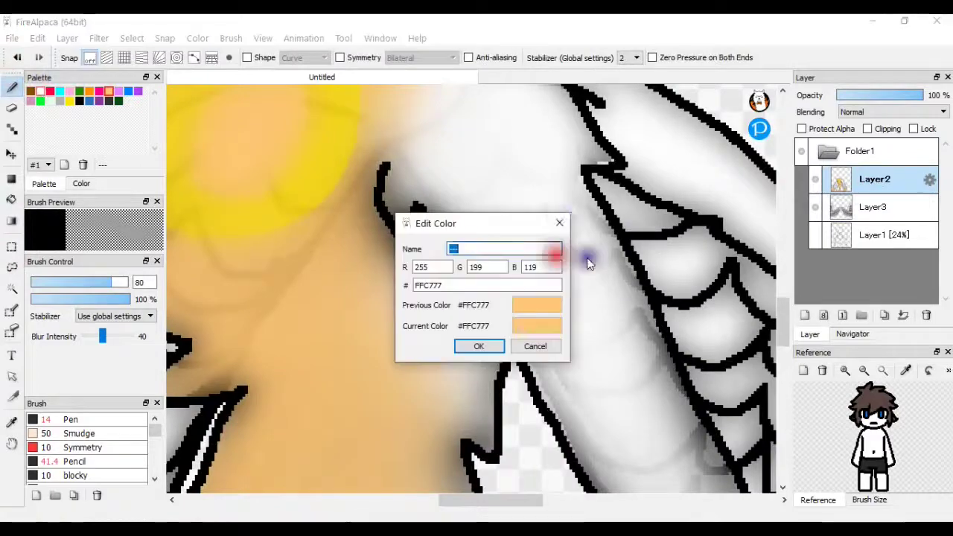
left_click(557, 226)
scroll(568, 277, "down", 5)
scroll(565, 273, "up", 2)
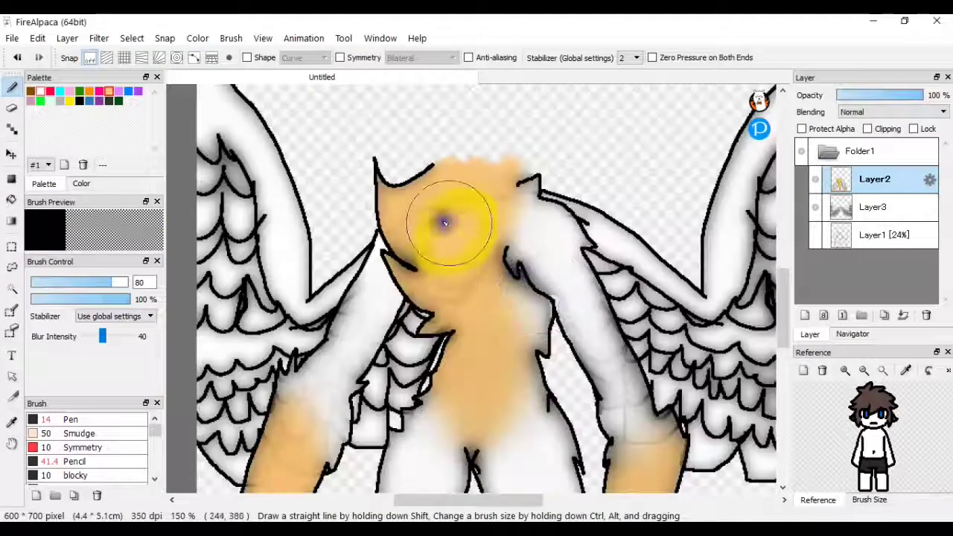
Examine the shaded wings on Layer3 alone and together with the body, checking the chest and arm area up close.
left_click(854, 208)
left_click(815, 180)
left_click(815, 236)
left_click(815, 238)
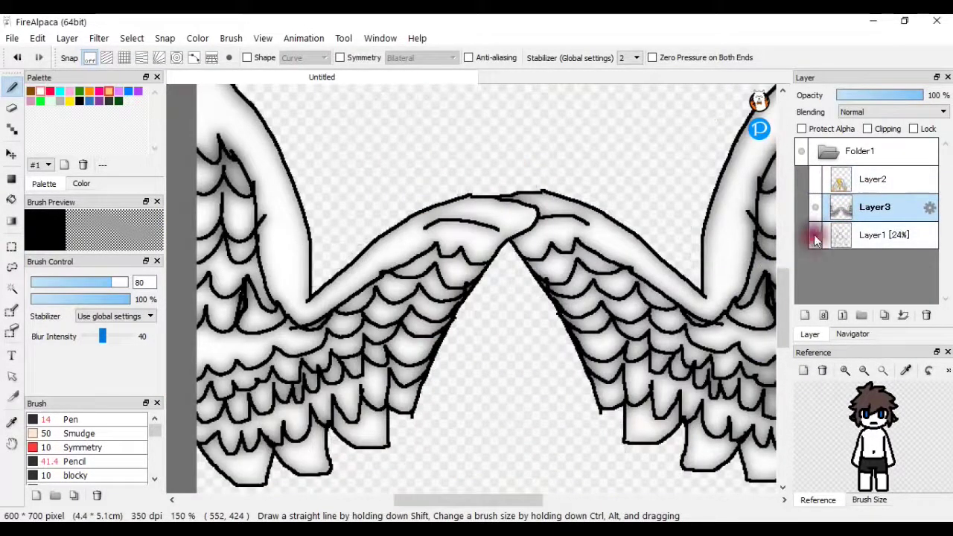
left_click(817, 179)
scroll(642, 289, "down", 4)
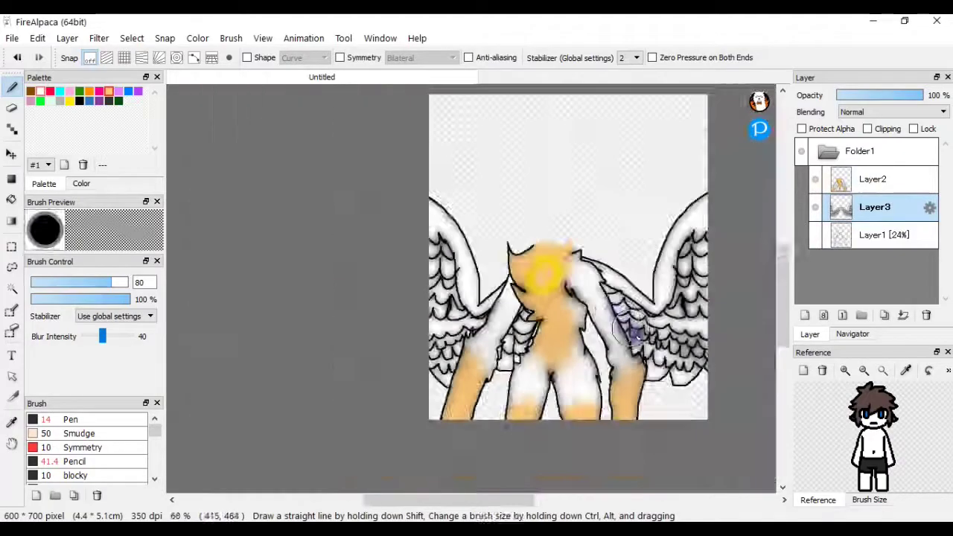
scroll(551, 223, "up", 3)
scroll(630, 315, "up", 5)
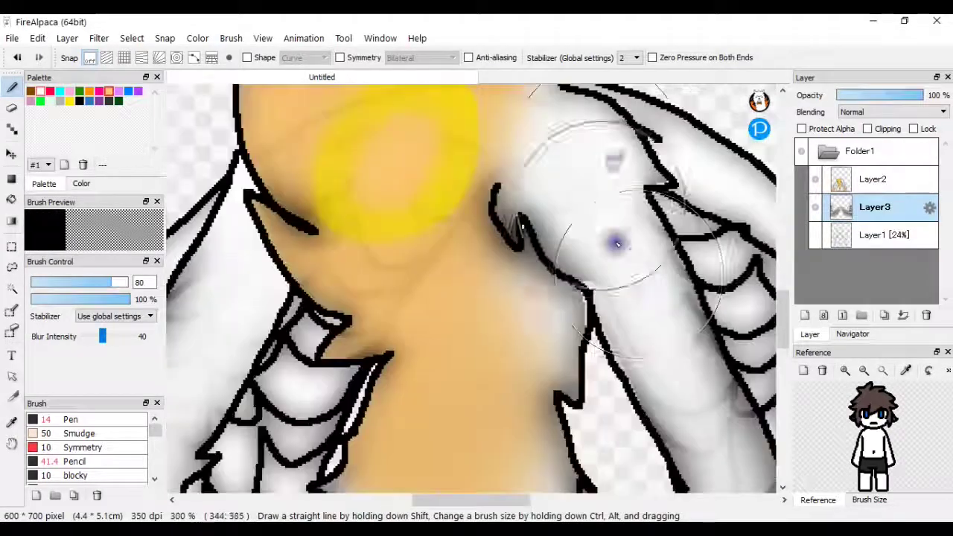
scroll(354, 250, "down", 3)
scroll(354, 250, "down", 4)
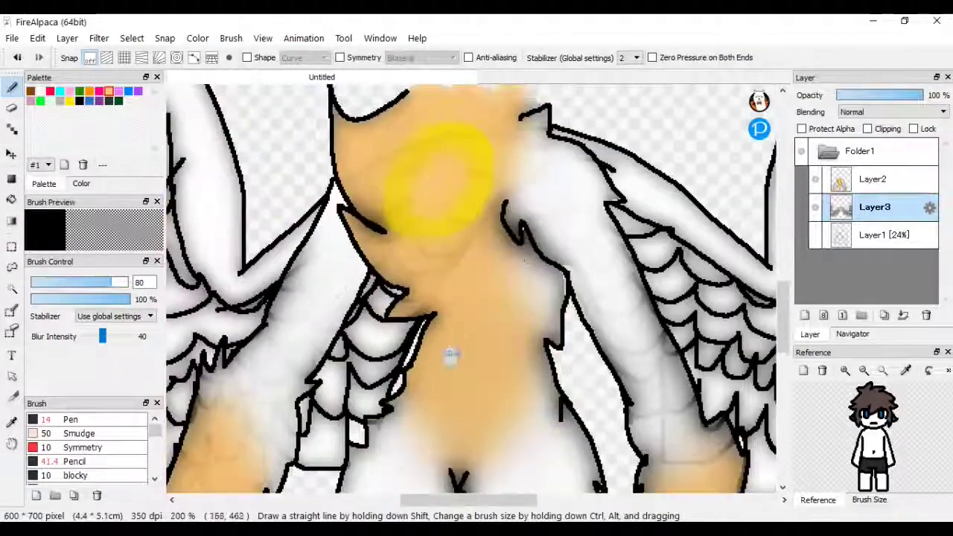
scroll(223, 181, "up", 1)
Show only the pose sketch on Layer1 and add a new layer at the top of Folder1.
left_click(815, 235)
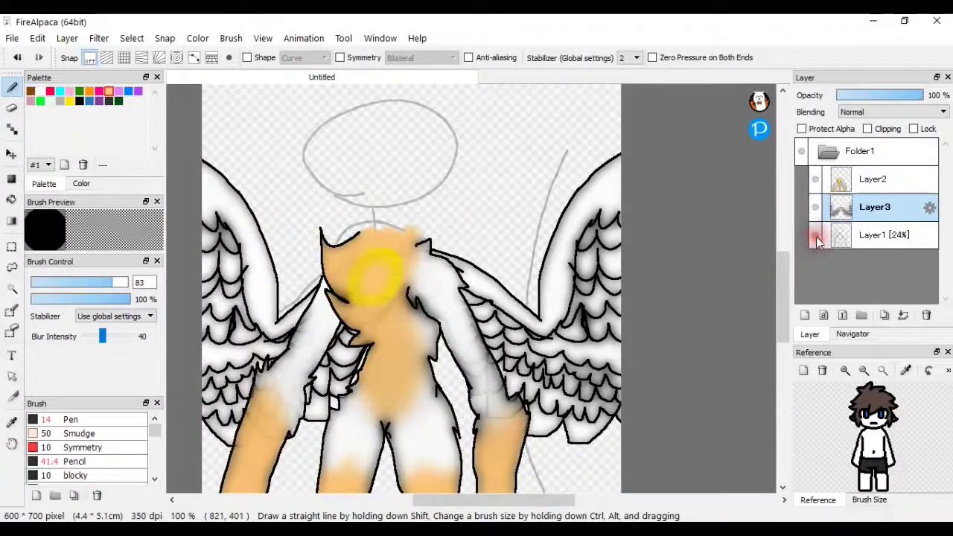
left_click(815, 180)
left_click(815, 180)
left_click(815, 235)
left_click(815, 207)
left_click(815, 179)
left_click(816, 234)
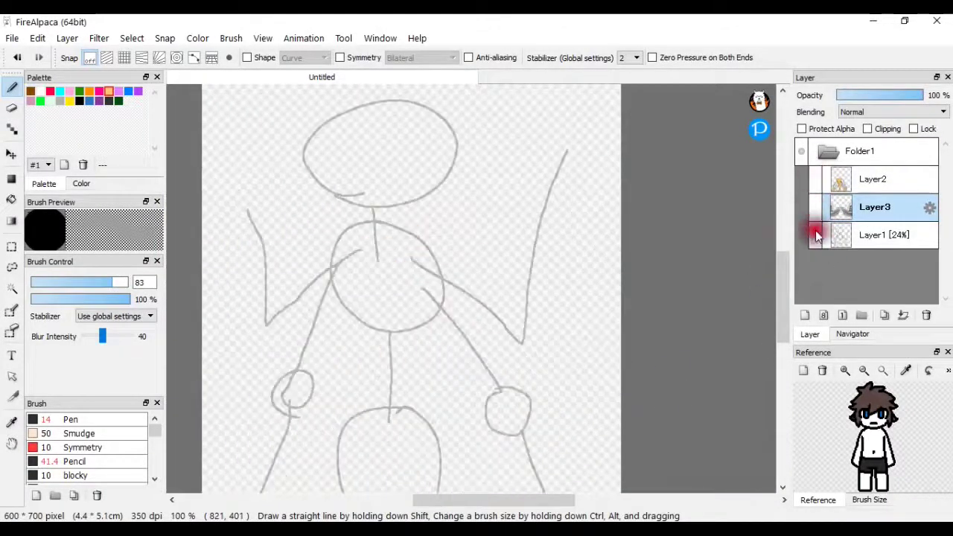
left_click(804, 315)
left_click_drag(831, 208, 831, 170)
Draw the jagged cheek and neck fur in black with the 3-pixel Dot tool, showing Layer2 to line it up with the body.
scroll(267, 161, "down", 3)
scroll(267, 161, "up", 4)
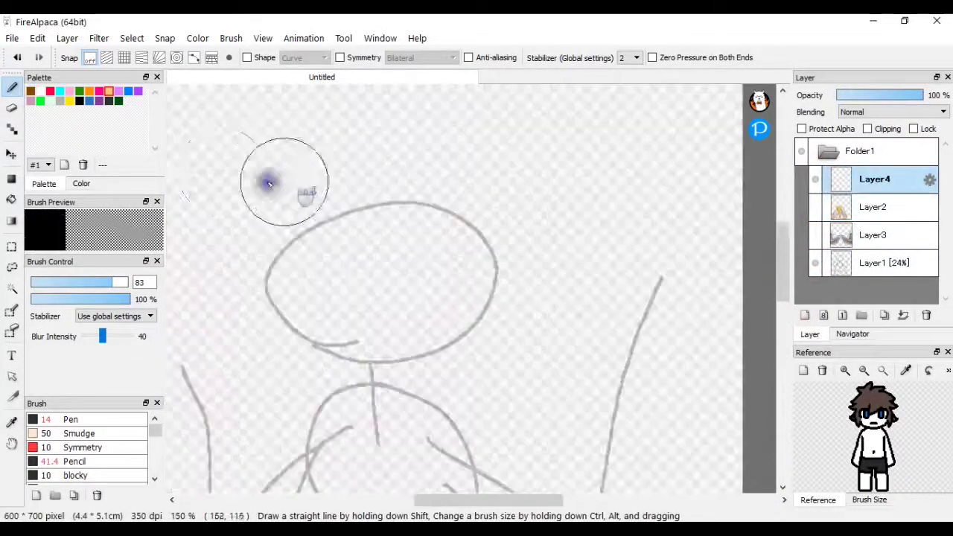
left_click(12, 129)
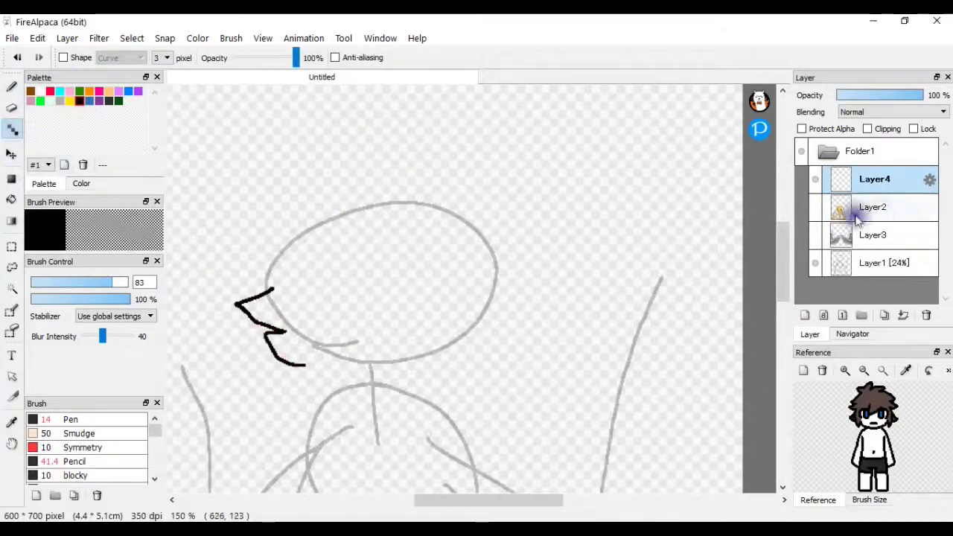
left_click(815, 208)
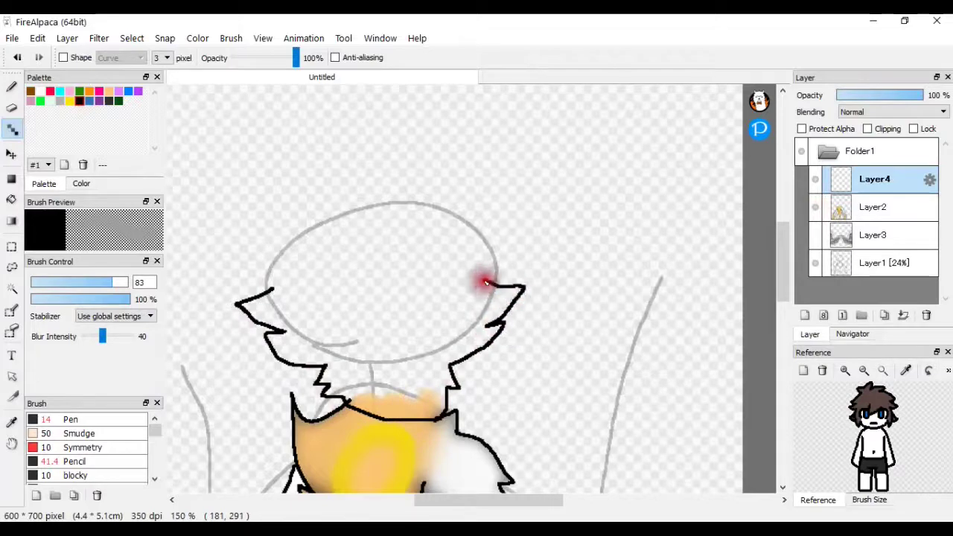
Draw the spiky top of the head and both ears around the sketched head oval.
scroll(485, 282, "down", 3)
scroll(251, 245, "up", 3)
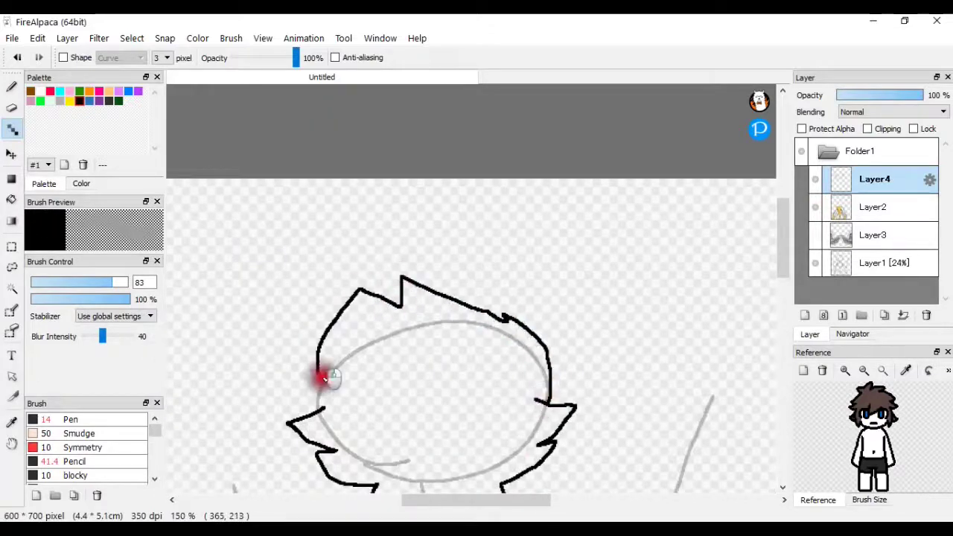
left_click_drag(500, 370, 496, 369)
left_click_drag(603, 258, 566, 404)
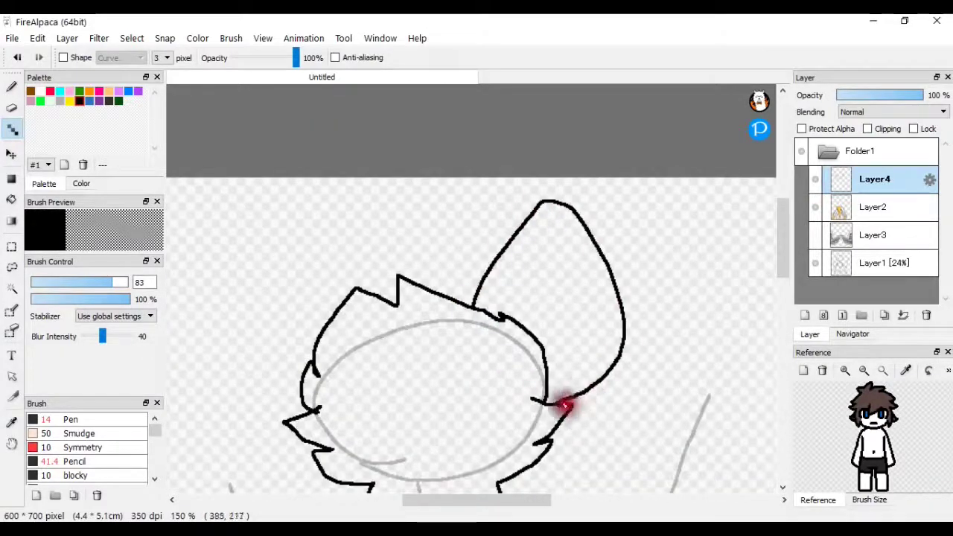
Draw a curved black mouth on the lower face and a small pink nose above it.
scroll(373, 316, "up", 3)
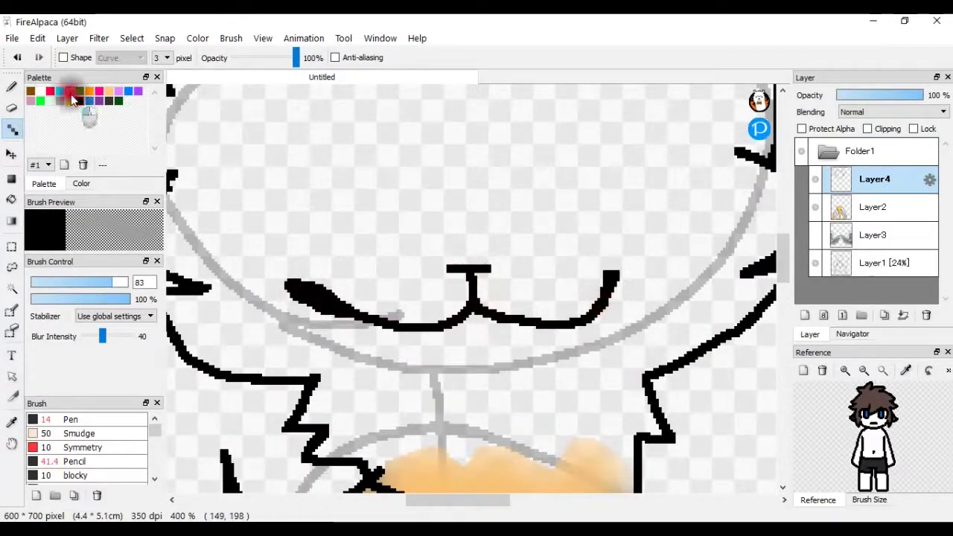
left_click_drag(500, 268, 460, 266)
scroll(455, 265, "down", 2)
scroll(455, 263, "up", 2)
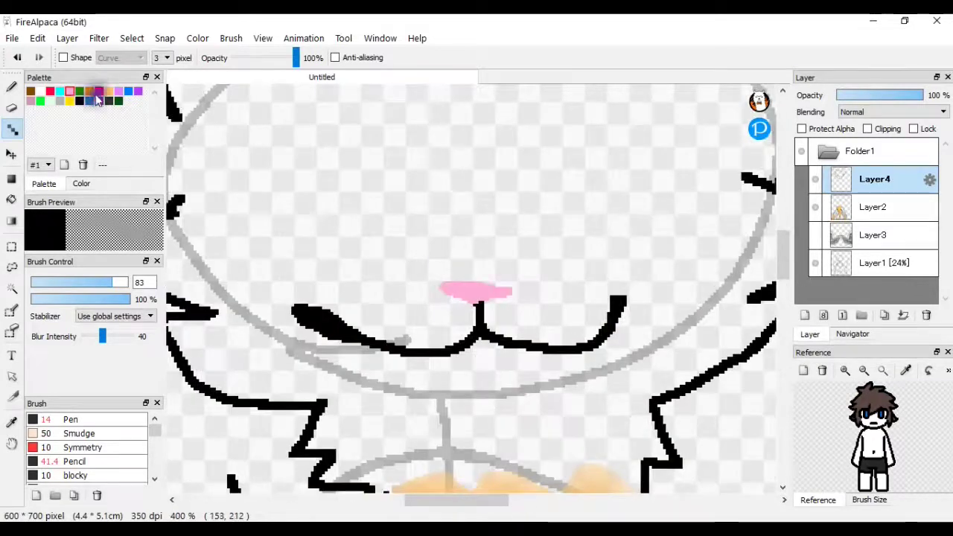
Draw a wavy light orange line across the face from cheek to cheek, above the nose, with the 3-pixel Dot tool.
left_click(109, 92)
scroll(304, 303, "down", 3)
scroll(263, 298, "up", 1)
left_click_drag(262, 260, 264, 261)
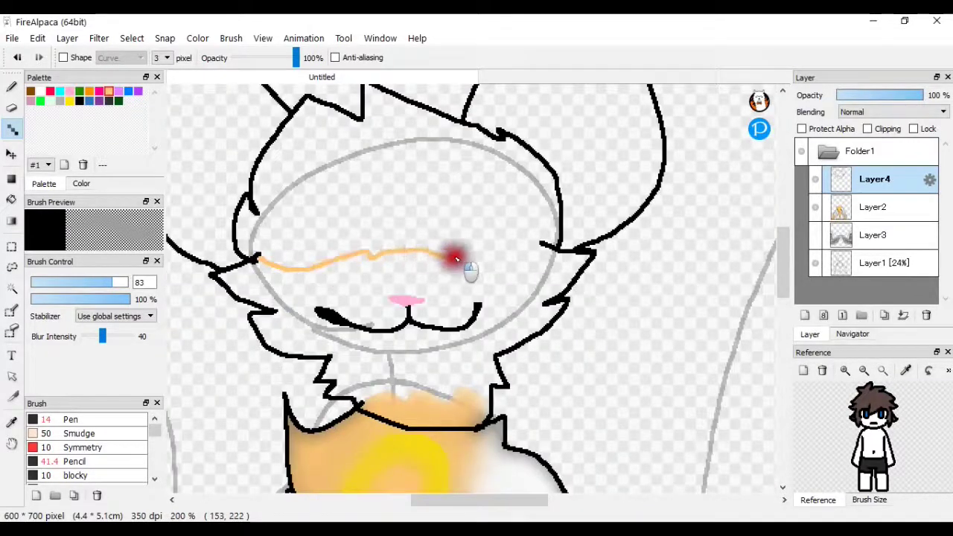
Hide Layer1 and Layer2, and bucket-fill the lower face and neck below the line with light orange.
left_click(819, 266)
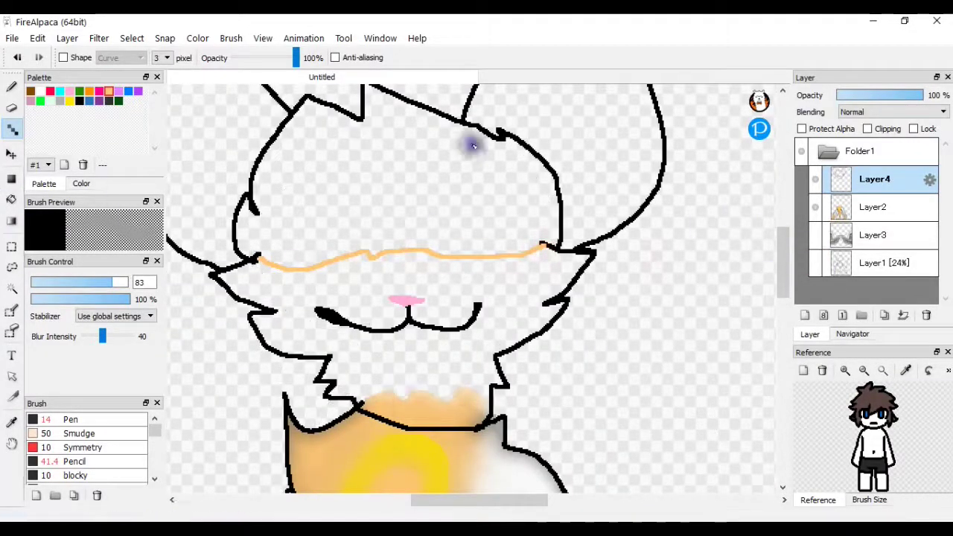
left_click(817, 204)
left_click(12, 201)
left_click(266, 287)
scroll(320, 209, "up", 2)
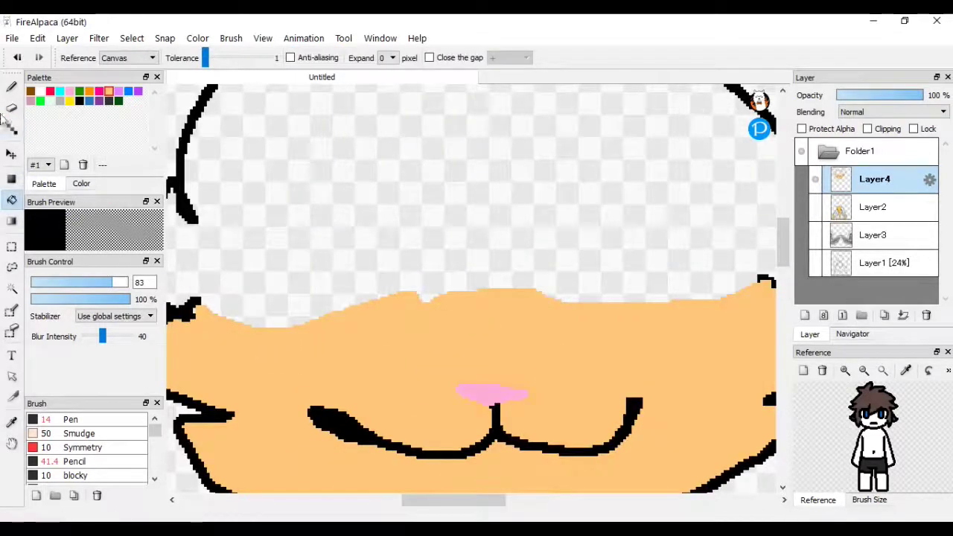
left_click(11, 111)
left_click(10, 128)
left_click(15, 90)
left_click(79, 101)
left_click_drag(372, 217, 268, 201)
left_click(19, 59)
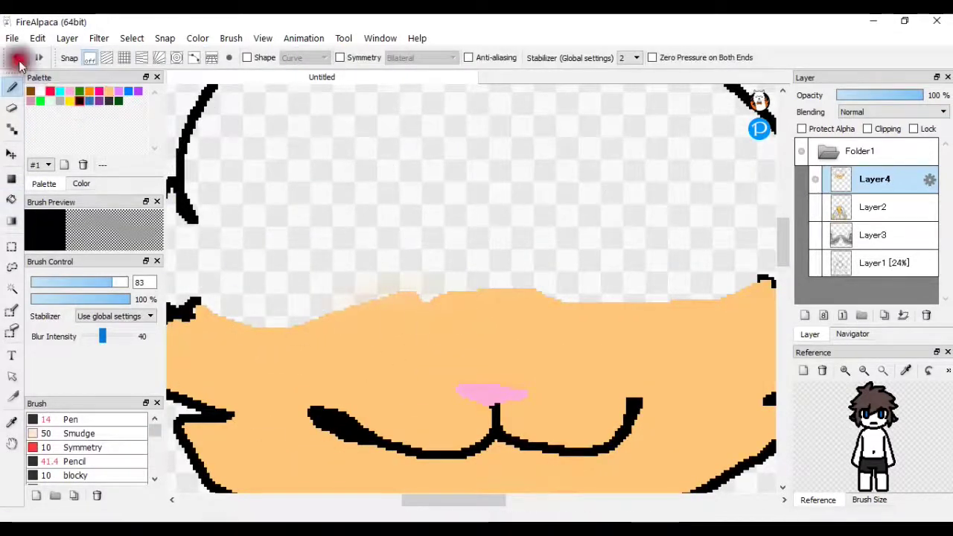
Fill the upper part of the head above the orange muzzle with solid white.
left_click(12, 129)
left_click(40, 92)
left_click(12, 200)
left_click(328, 203)
scroll(341, 225, "down", 2)
scroll(364, 233, "up", 2)
left_click(348, 270)
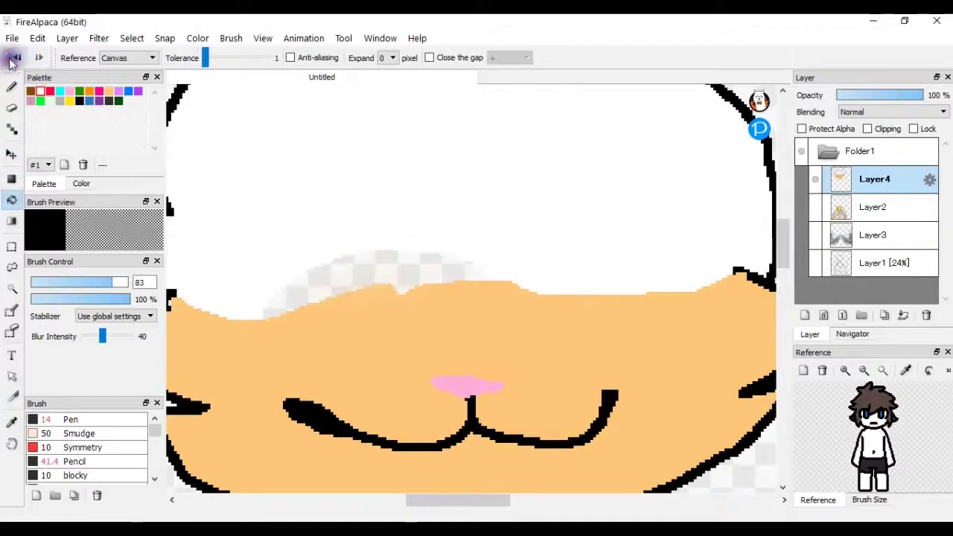
left_click(15, 57)
scroll(321, 214, "down", 1)
left_click(322, 215)
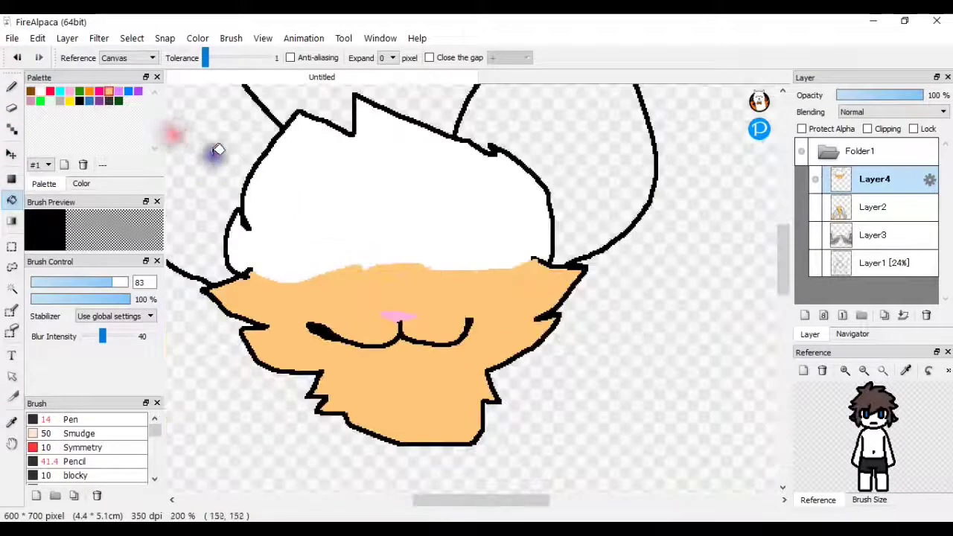
Fill both ears with the same light orange as the lower face.
left_click(173, 135)
left_click(538, 147)
scroll(488, 203, "down", 1)
scroll(439, 246, "up", 1)
scroll(391, 183, "down", 1)
scroll(383, 157, "up", 2)
Outline a tall rounded eye in black on the left half of the face and fill its inside white.
left_click(12, 130)
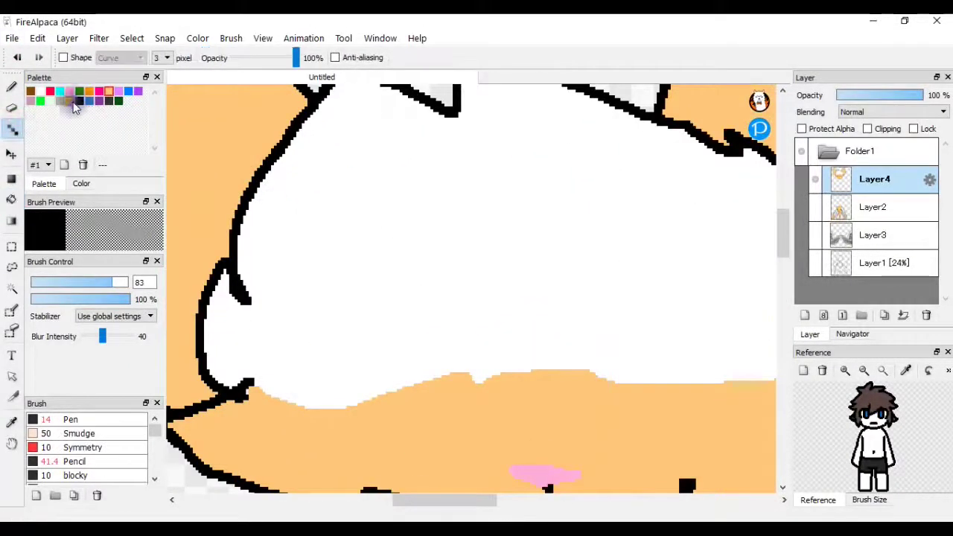
mouse_move(462, 316)
left_mouse_down()
mouse_move(372, 238)
mouse_move(400, 423)
left_mouse_up()
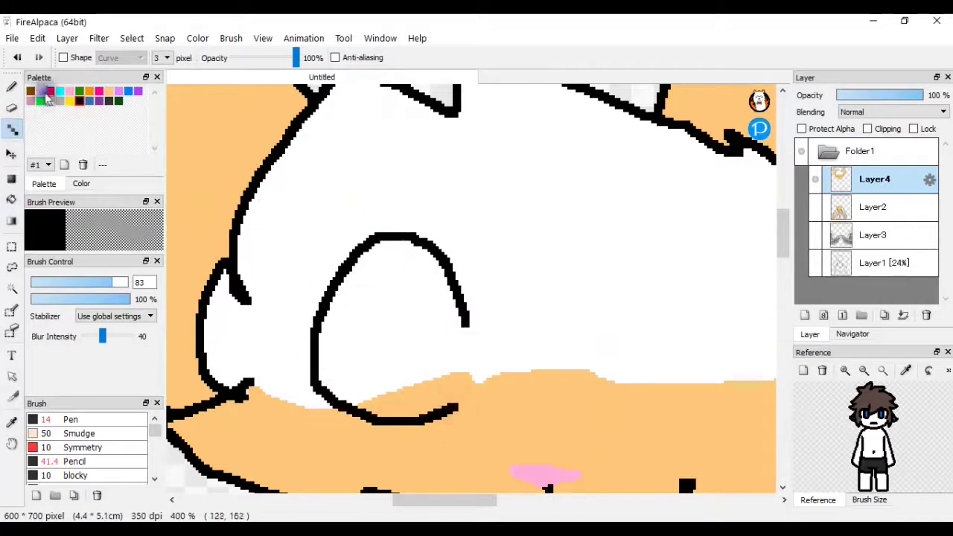
left_click(11, 199)
scroll(518, 382, "up", 1)
left_click(11, 86)
left_click(12, 129)
left_click_drag(420, 408, 415, 407)
scroll(419, 406, "down", 1)
scroll(395, 343, "up", 1)
Draw a black oval iris outline with a narrow upright pupil inside the eye.
mouse_move(344, 235)
left_mouse_down()
mouse_move(419, 451)
mouse_move(489, 252)
left_mouse_up()
mouse_move(436, 154)
left_mouse_down()
mouse_move(417, 156)
mouse_move(342, 235)
left_mouse_up()
scroll(352, 292, "down", 1)
scroll(352, 307, "up", 1)
mouse_move(383, 276)
left_mouse_down()
mouse_move(442, 320)
mouse_move(409, 235)
left_mouse_up()
Fill the pupil black and the iris ring bright green.
left_click(11, 199)
left_click(399, 314)
double_click(41, 100)
left_click(481, 345)
left_click(387, 209)
scroll(386, 211, "down", 2)
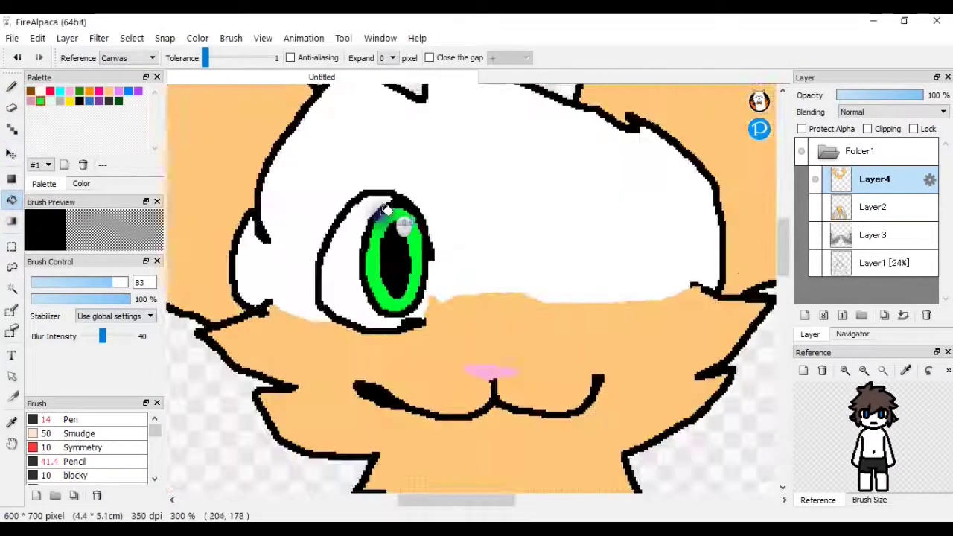
scroll(387, 211, "down", 1)
Select the whole finished eye, including its white, iris, pupil and outline, with the Magic Wand.
left_click(11, 129)
left_click(12, 288)
scroll(316, 273, "up", 2)
left_click(377, 277)
left_click(374, 289, "shift")
left_click(463, 249, "shift")
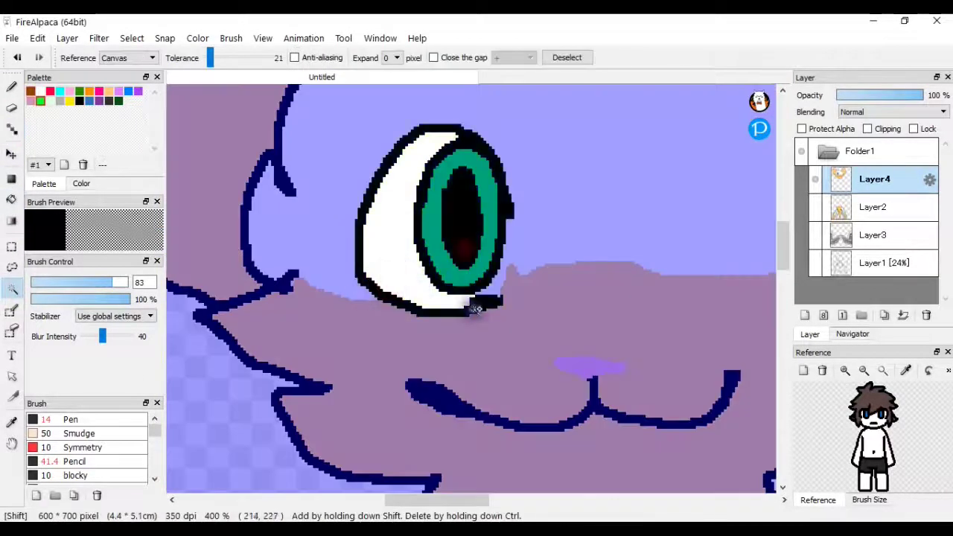
scroll(475, 289, "up", 2)
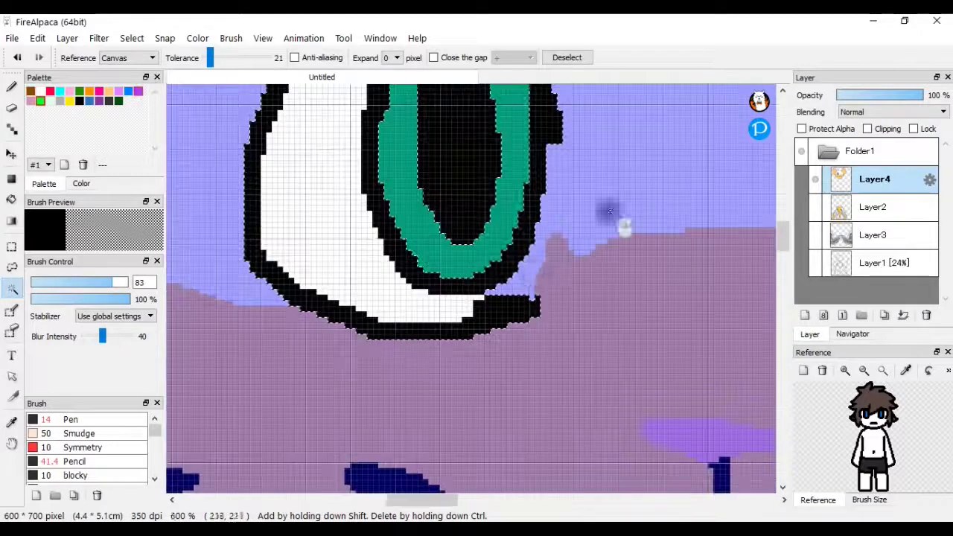
scroll(535, 287, "down", 2)
scroll(547, 205, "up", 1)
Copy the selected eye and paste it onto a new layer above Layer4.
left_click(37, 38)
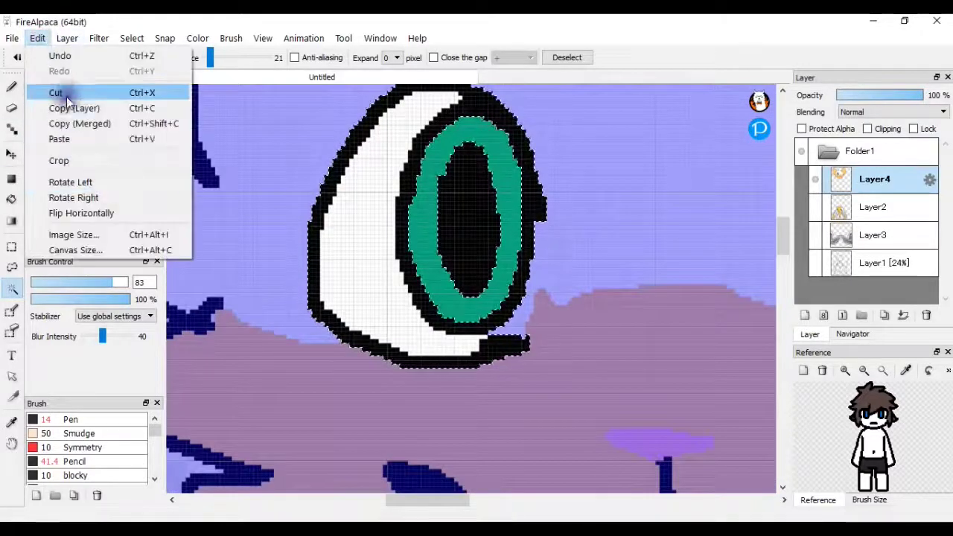
left_click(61, 94)
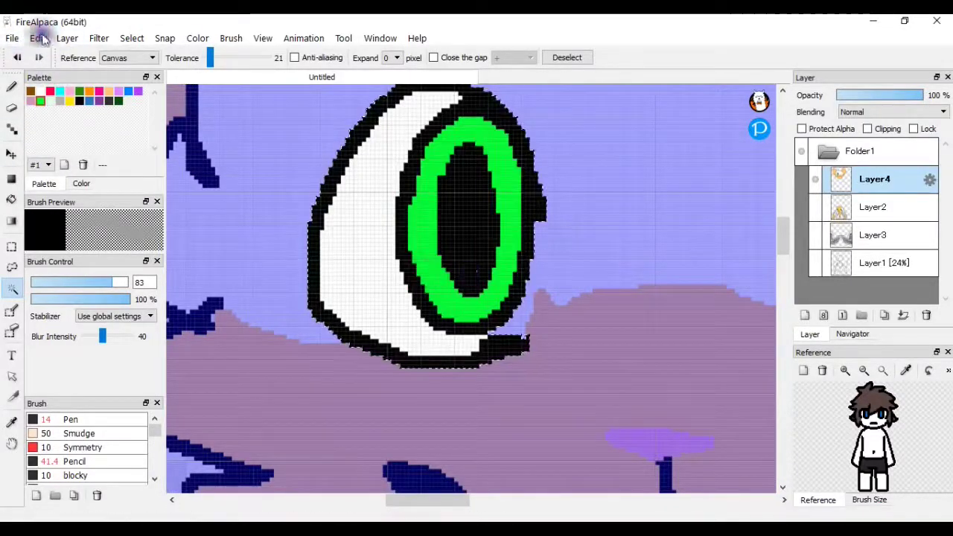
left_click(38, 38)
left_click(41, 89)
left_click(10, 40)
left_click(267, 75)
left_click(17, 58)
left_click(37, 39)
left_click(58, 139)
scroll(480, 225, "down", 3)
scroll(480, 225, "down", 4)
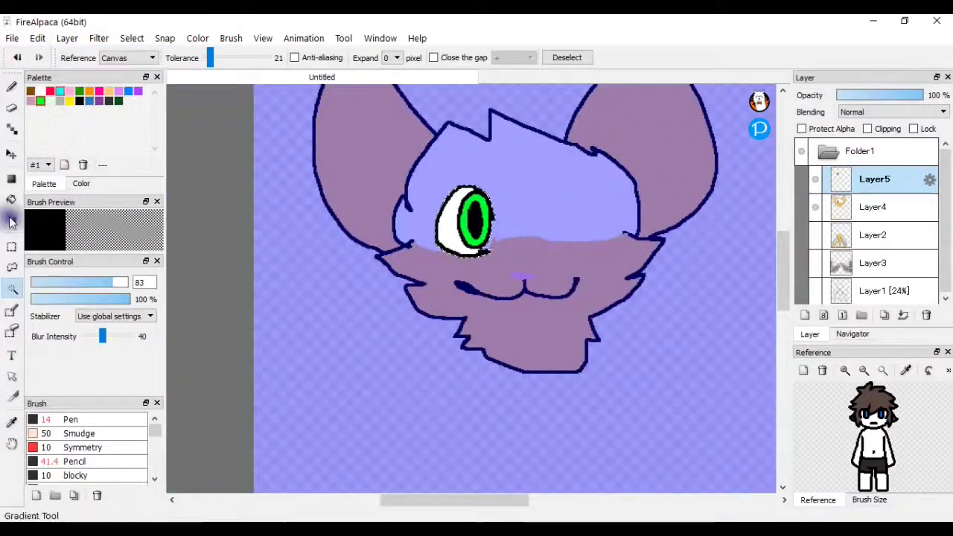
Move the pasted eye to the right half of the face and flip it horizontally to mirror the first eye.
left_click(11, 154)
left_click_drag(478, 217, 585, 224)
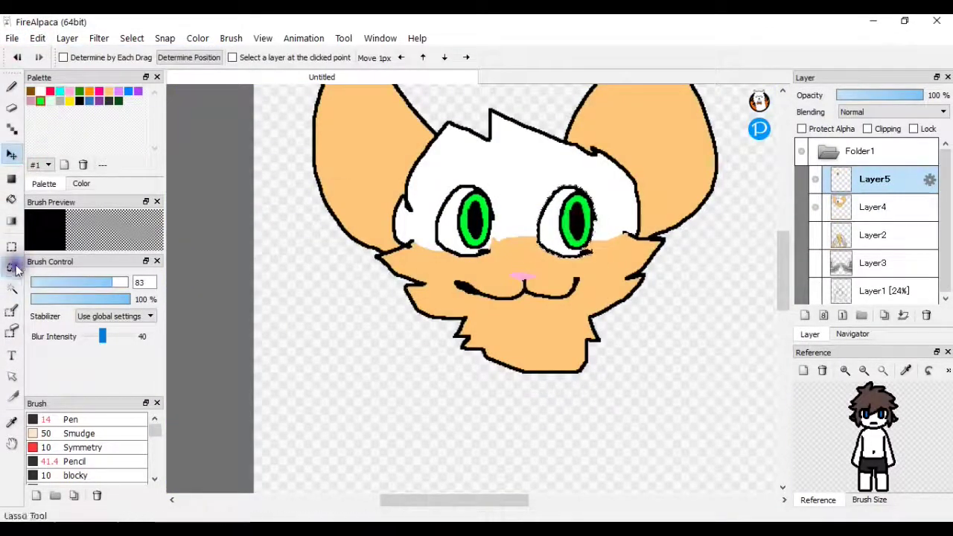
left_click(15, 267)
key("ctrl+t")
left_click(531, 480)
left_click(705, 498)
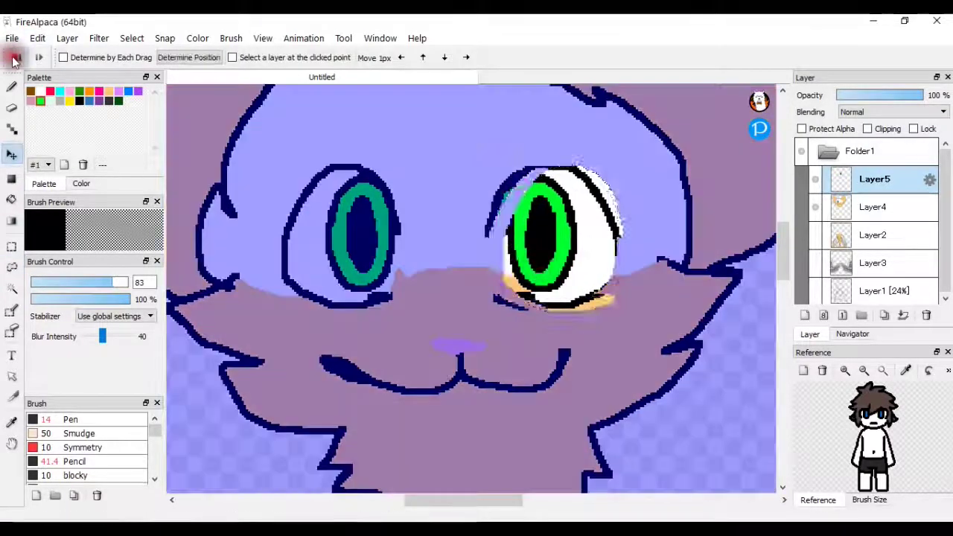
Adjust the mirrored eye's position on the right half of the face, level with the first eye.
left_click(12, 249)
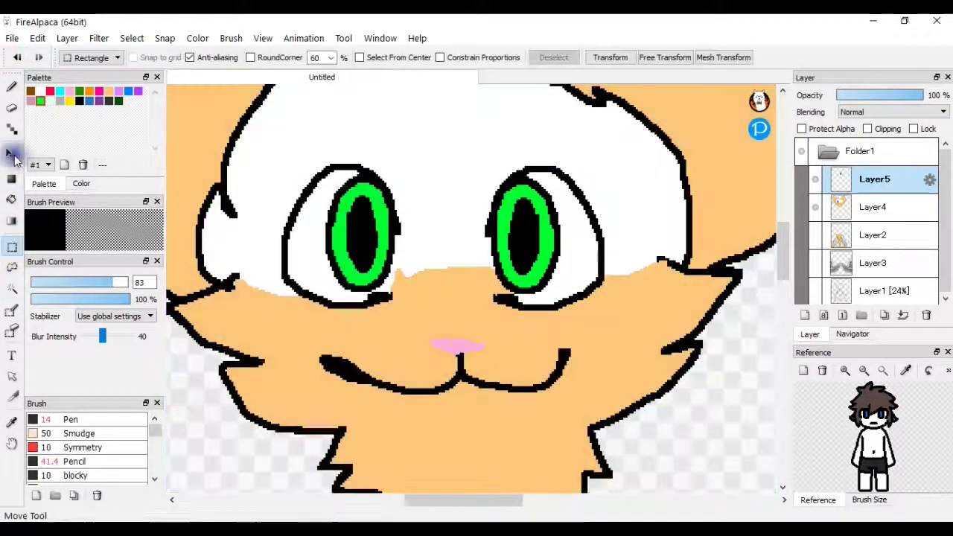
left_click(12, 154)
left_click_drag(596, 250, 580, 240)
scroll(498, 257, "up", 2)
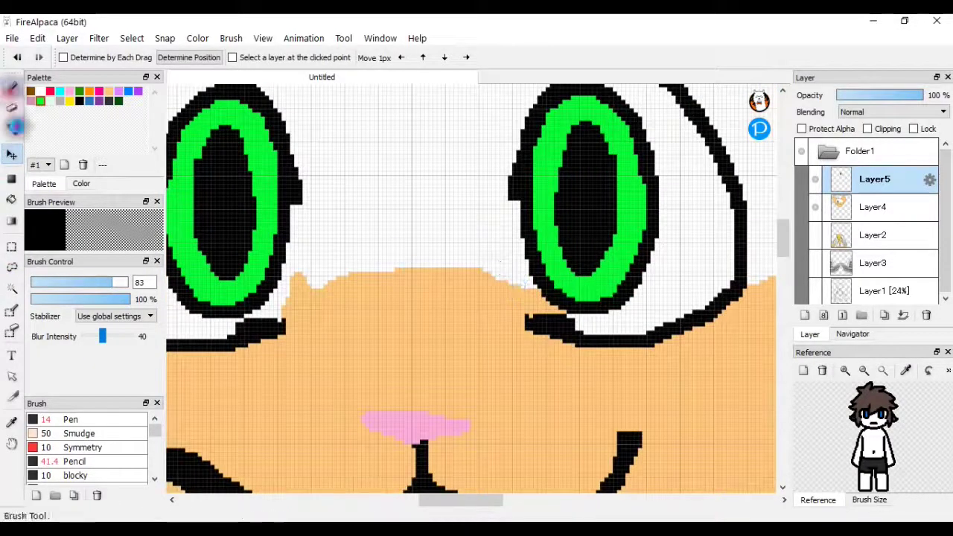
Touch up the inner lower corner of the mirrored eye with white and black using the 3-pixel Dot tool.
left_click(12, 129)
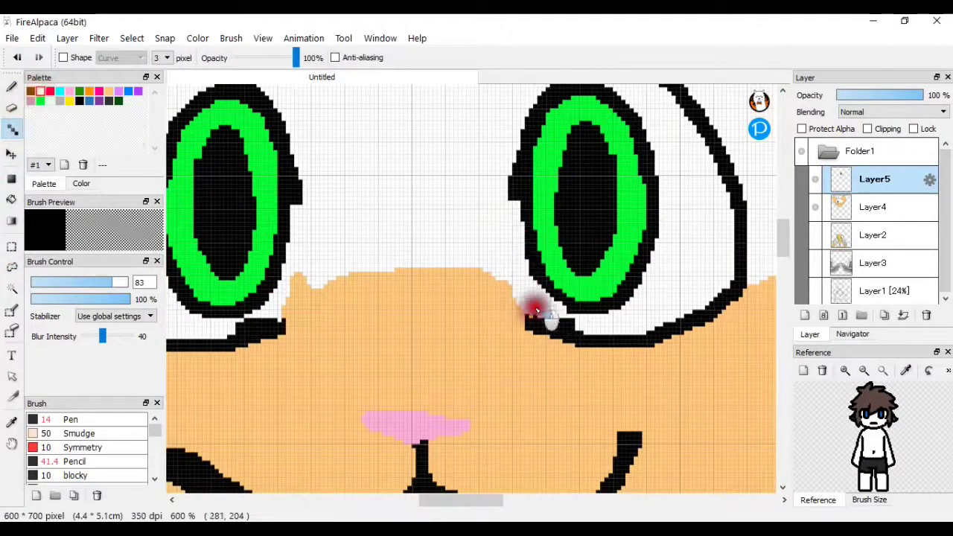
scroll(541, 325, "down", 6)
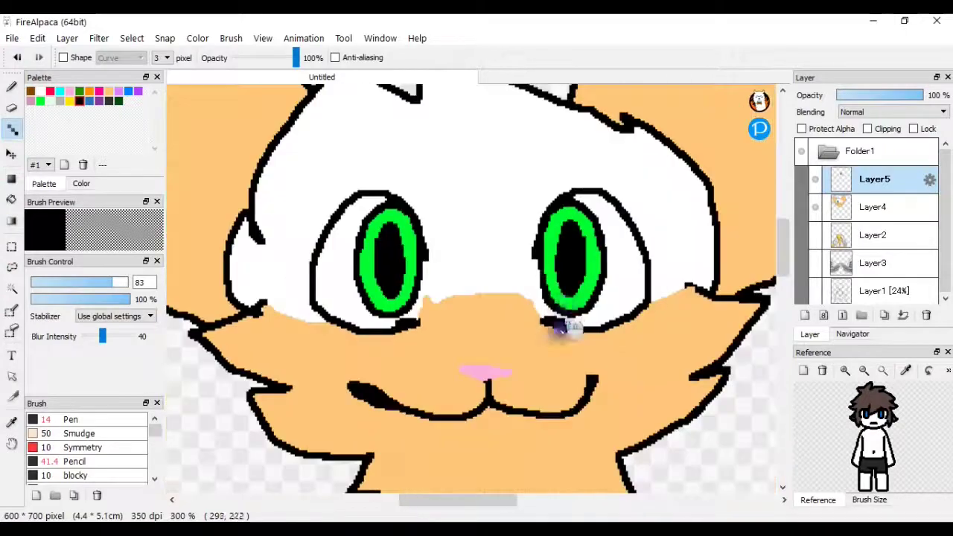
scroll(602, 298, "up", 5)
On Layer4, thicken the right corner of the mouth in black to match the left corner.
left_click(839, 207)
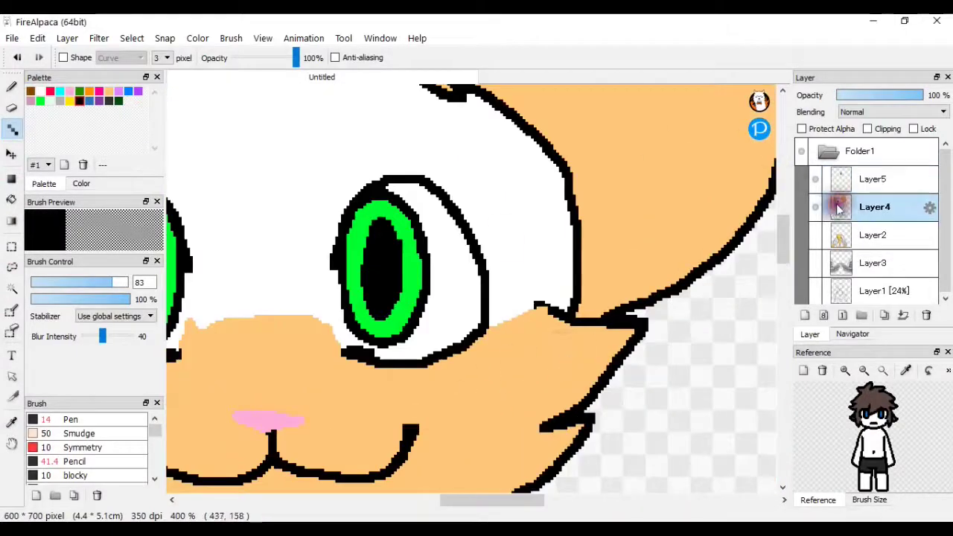
left_click(815, 178)
left_click(815, 179)
scroll(598, 328, "down", 2)
scroll(521, 378, "up", 3)
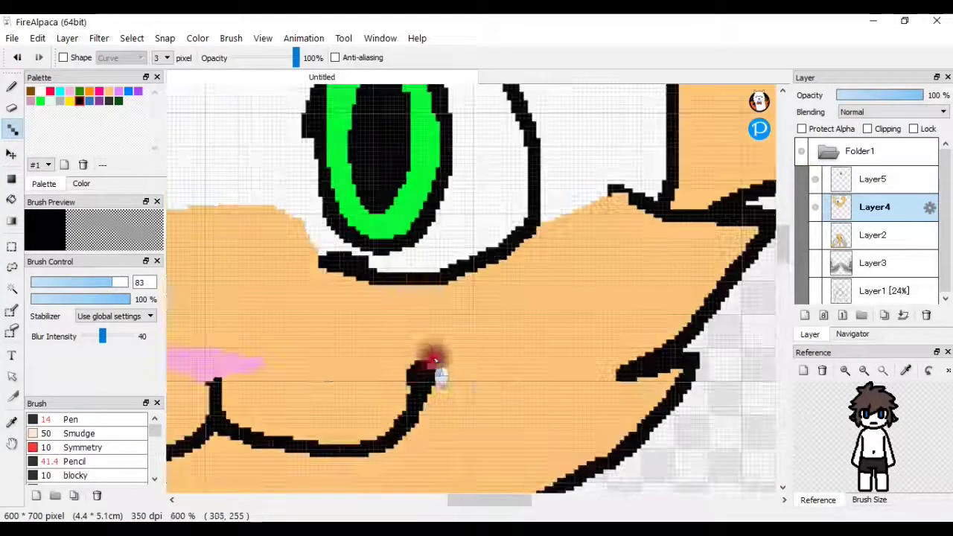
scroll(472, 385, "down", 5)
scroll(255, 383, "up", 2)
scroll(385, 430, "up", 2)
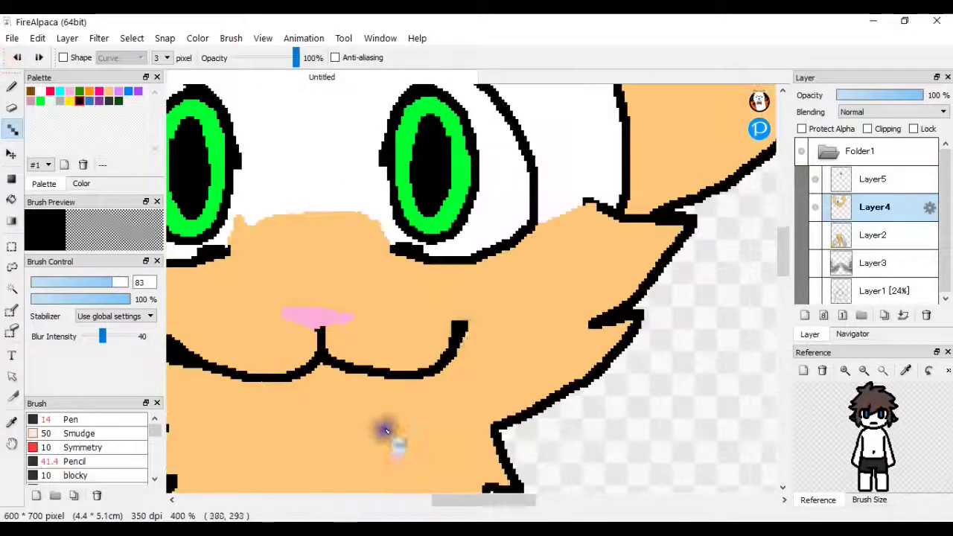
scroll(484, 316, "down", 2)
scroll(421, 357, "up", 1)
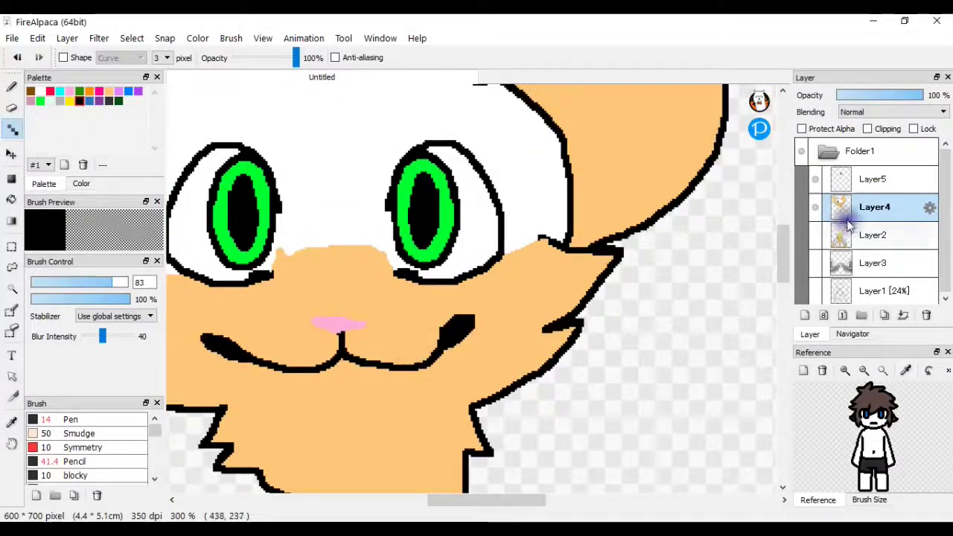
Merge the mirrored eye's layer down into Layer4.
left_click(872, 179)
left_click(902, 315)
Add a slanted, tapered pink streak inside each ear with the Dot tool.
scroll(562, 154, "down", 2)
scroll(446, 260, "up", 1)
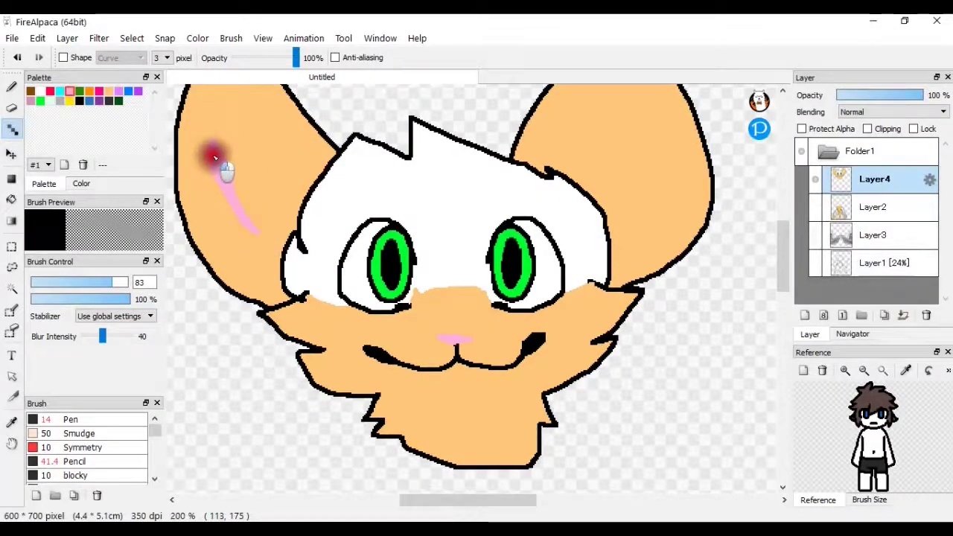
scroll(223, 170, "down", 3)
scroll(238, 294, "up", 4)
scroll(248, 270, "down", 2)
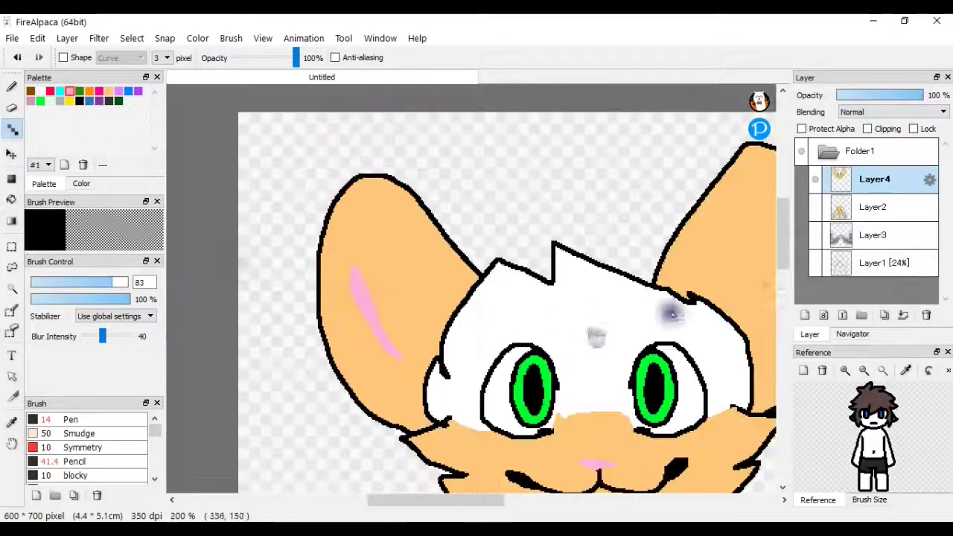
scroll(670, 313, "down", 2)
scroll(540, 246, "up", 1)
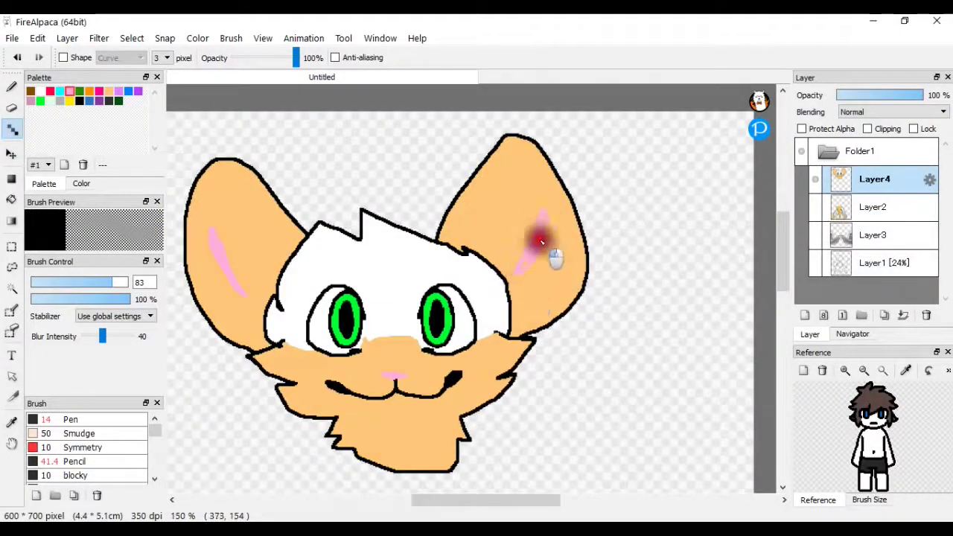
Draw a yellow band with hooked ends diagonally across the right ear using the 14-pixel Pen brush.
key("b")
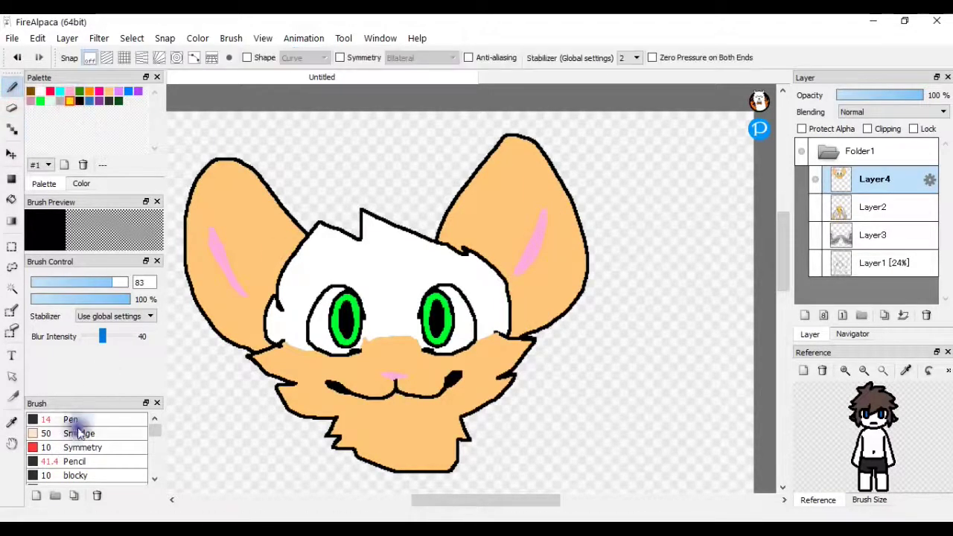
left_click(70, 419)
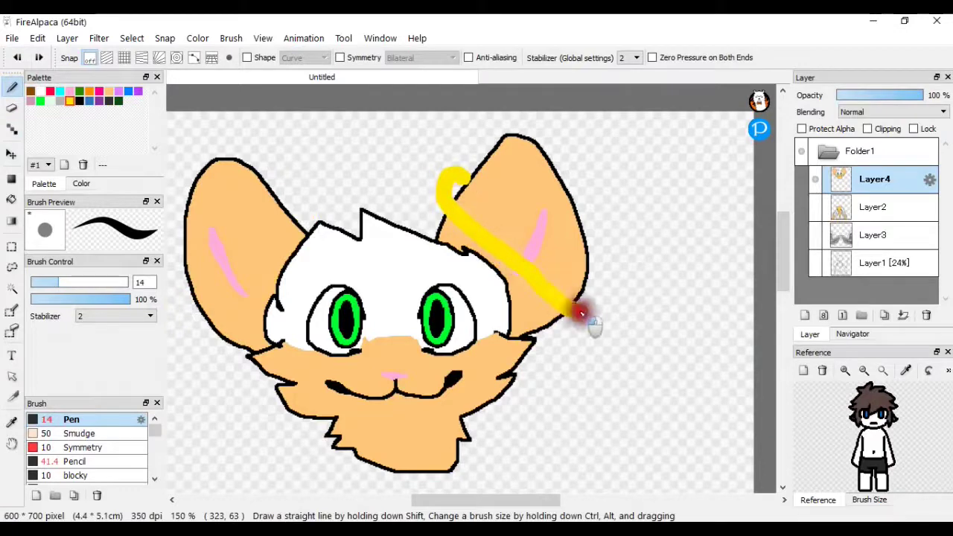
Try to draw a matching yellow hooked band freehand across the left ear.
scroll(276, 298, "down", 2)
scroll(362, 345, "up", 3)
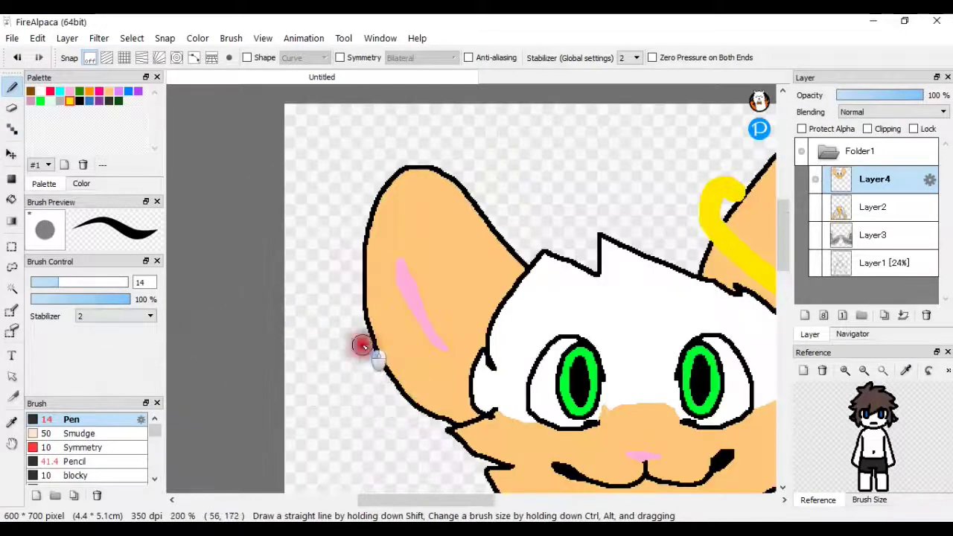
scroll(485, 196, "down", 2)
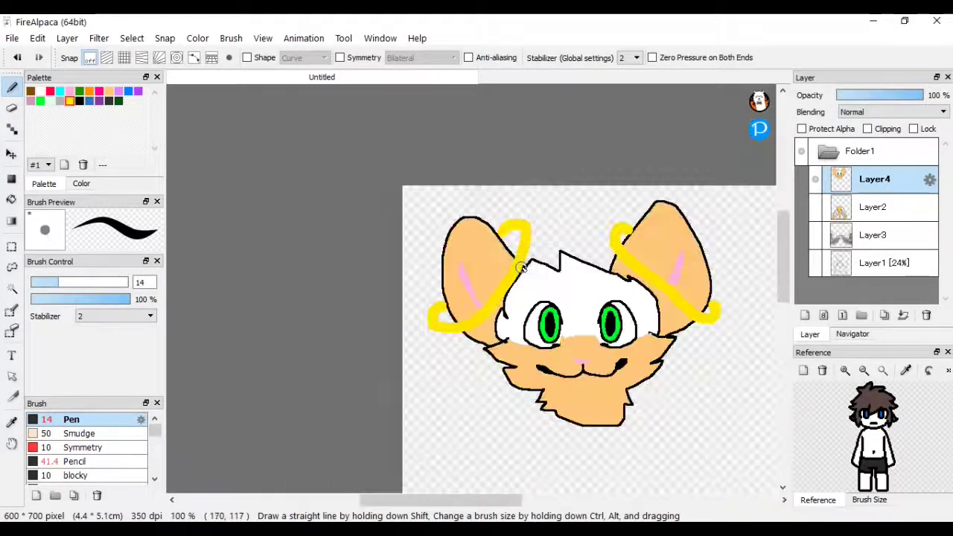
scroll(531, 255, "up", 2)
left_click_drag(426, 315, 402, 289)
left_click(19, 57)
Select the yellow band on the right ear with the Magic Wand and paste a copy of it onto a new layer.
scroll(451, 262, "down", 2)
scroll(652, 288, "up", 2)
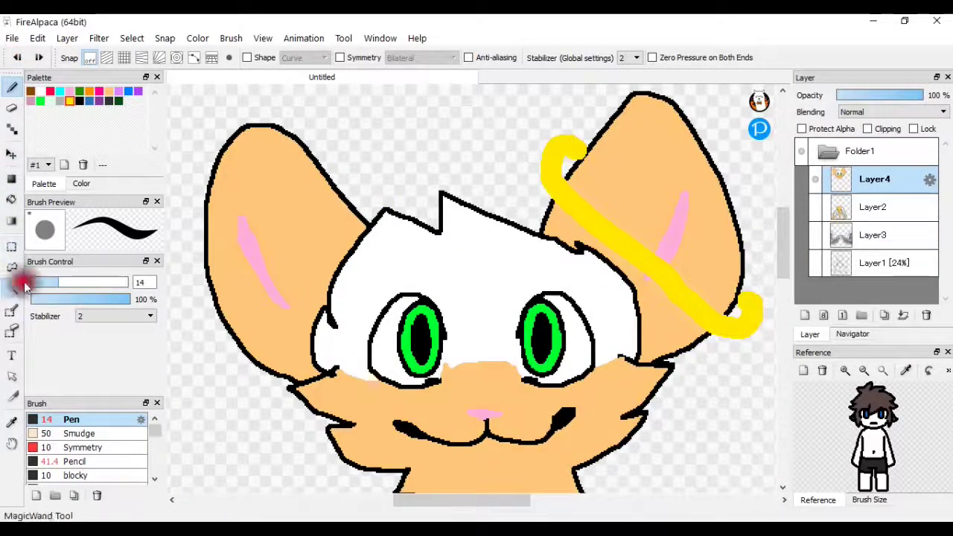
left_click(11, 286)
left_click(585, 202)
left_click(67, 38)
mouse_move(37, 38)
left_click(57, 97)
left_click(37, 38)
left_click(51, 107)
left_click(18, 57)
left_click(37, 38)
left_click(58, 138)
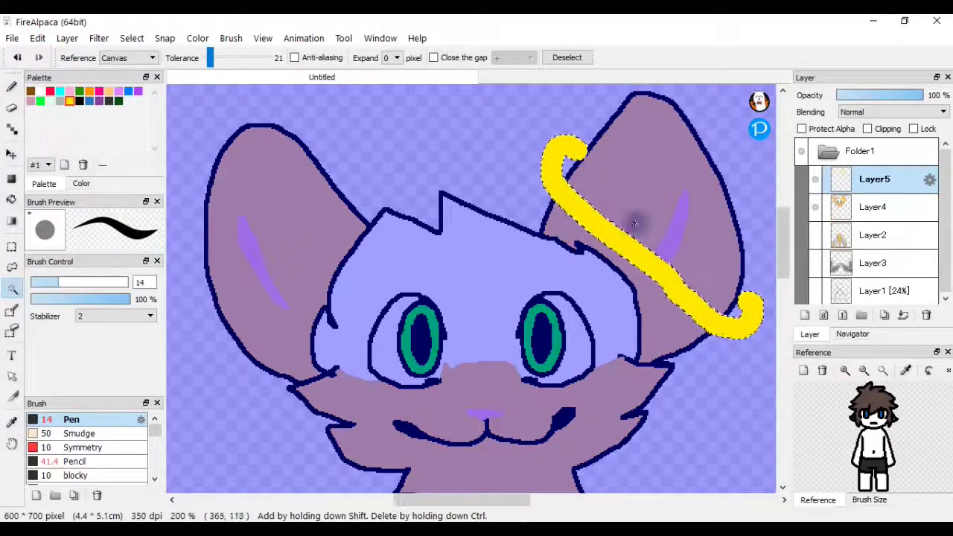
Flip the copied yellow band horizontally and fit it across the left ear at a slightly rotated angle.
key("ctrl+t")
mouse_move(632, 288)
left_mouse_down()
mouse_move(391, 315)
mouse_move(542, 142)
mouse_move(278, 272)
left_mouse_up()
mouse_move(175, 244)
left_mouse_down()
mouse_move(196, 243)
mouse_move(176, 242)
left_mouse_up()
mouse_move(180, 357)
left_mouse_down()
mouse_move(198, 347)
mouse_move(186, 350)
left_mouse_up()
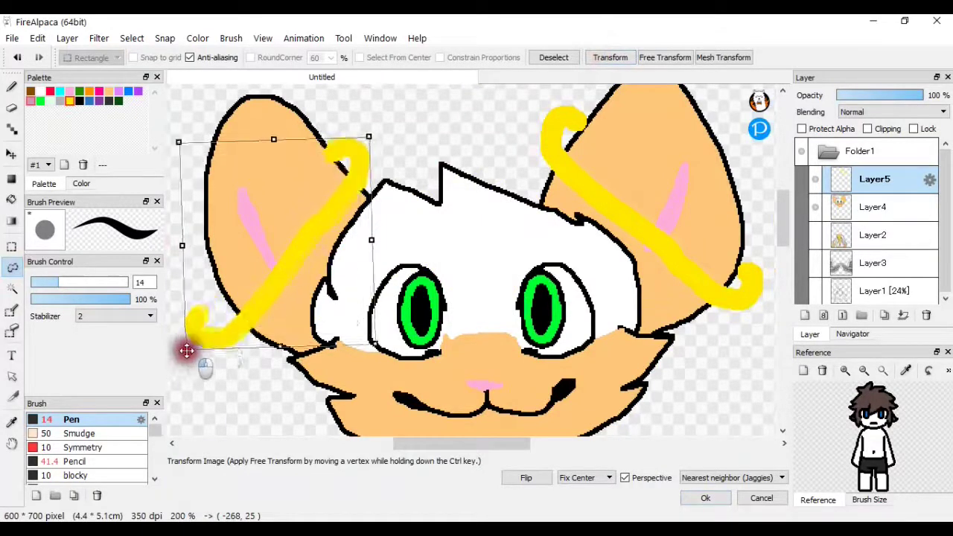
left_click_drag(273, 346, 279, 251)
left_click(707, 496)
left_click(12, 86)
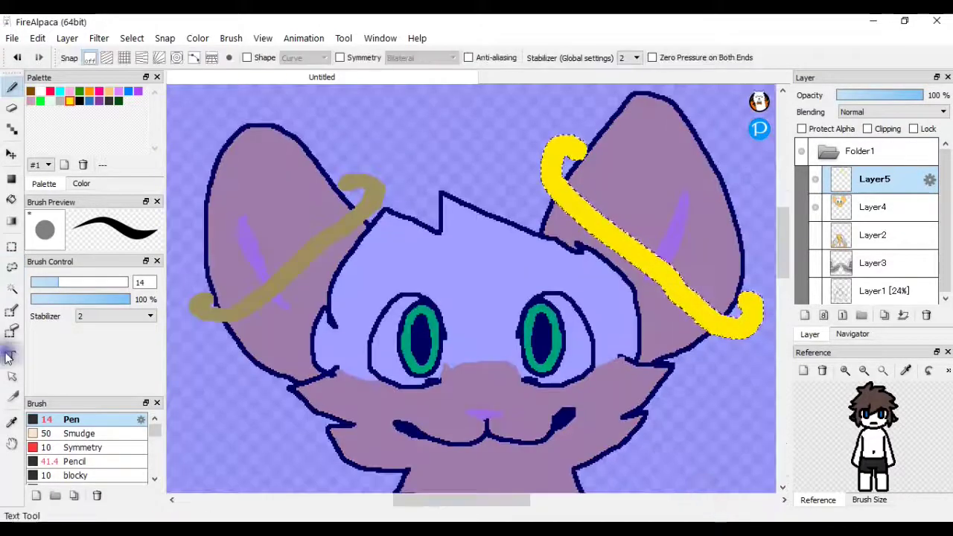
Clear the selection around the ear band and merge Layer5 down into Layer4.
left_click(13, 267)
left_click_drag(172, 403, 179, 404)
left_click(11, 87)
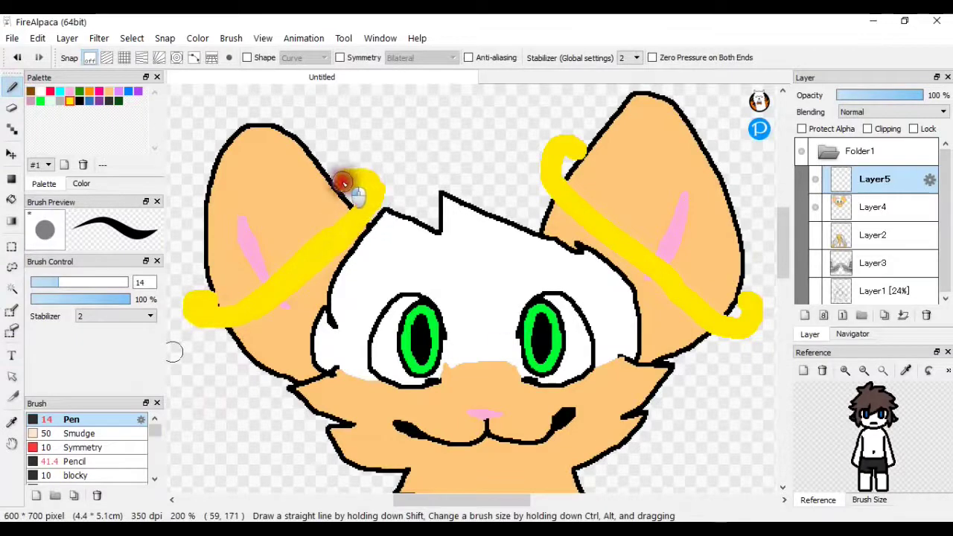
scroll(511, 340, "down", 2)
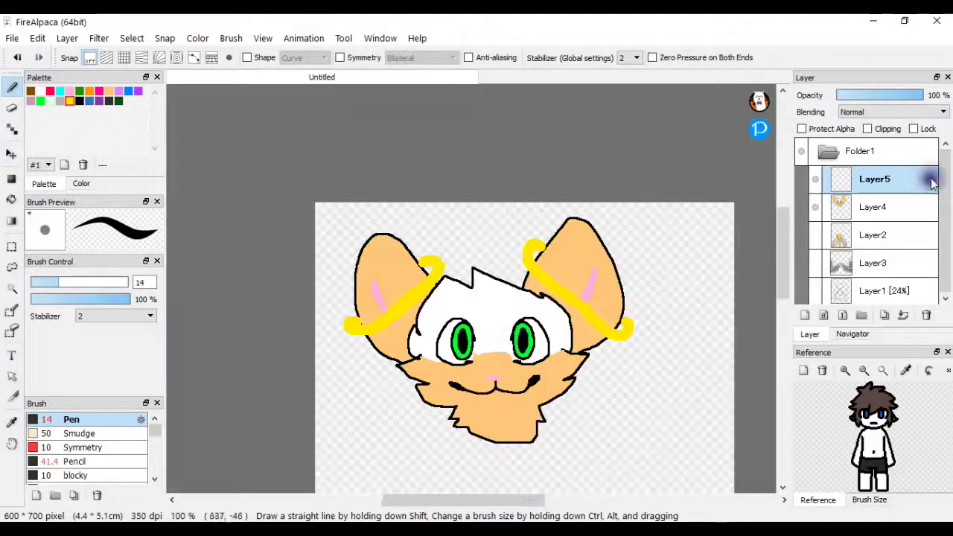
left_click(902, 315)
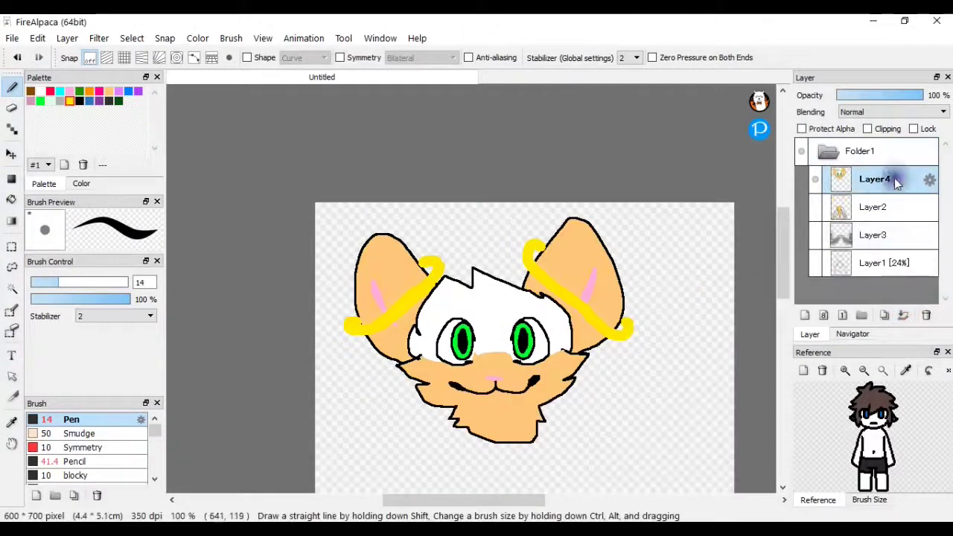
Try to paint a soft white highlight over the left iris with the 12.2-pixel AirBrush.
scroll(461, 339, "up", 4)
scroll(68, 465, "down", 1)
scroll(69, 465, "down", 1)
left_click(68, 470)
left_click_drag(82, 282, 54, 282)
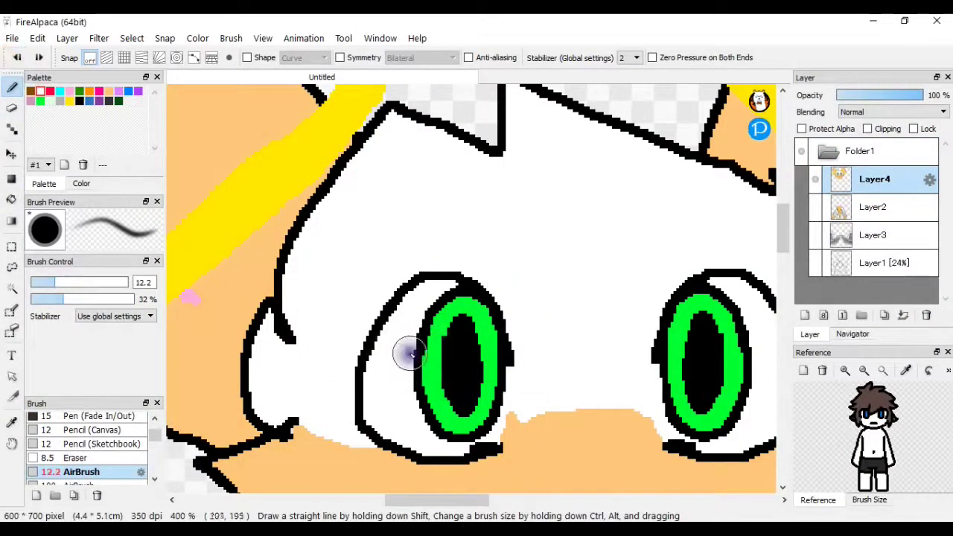
left_click(433, 356)
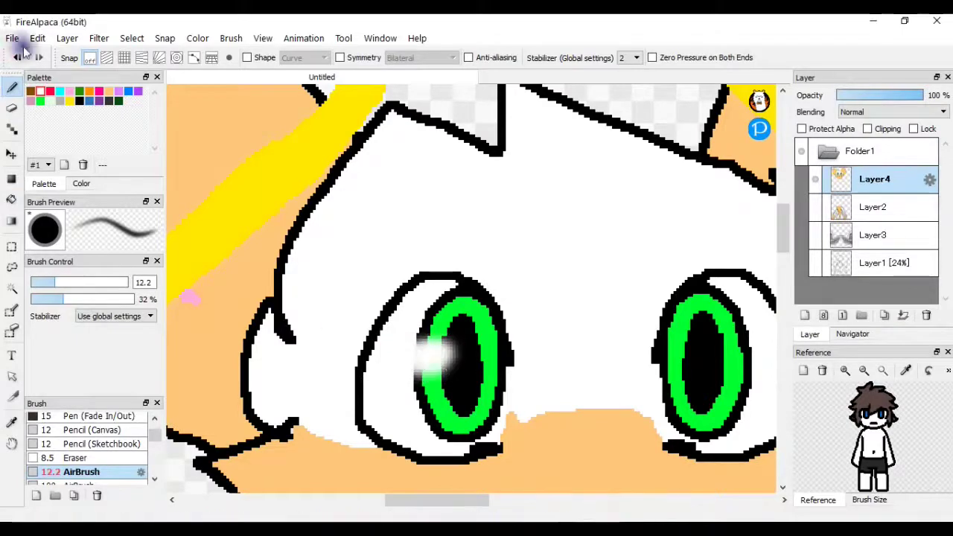
Select the green irises of both eyes with the Magic Wand and shade them with the 83-pixel Blur brush.
left_click(13, 288)
left_click(451, 420)
left_click(721, 420, "shift")
scroll(90, 450, "down", 1)
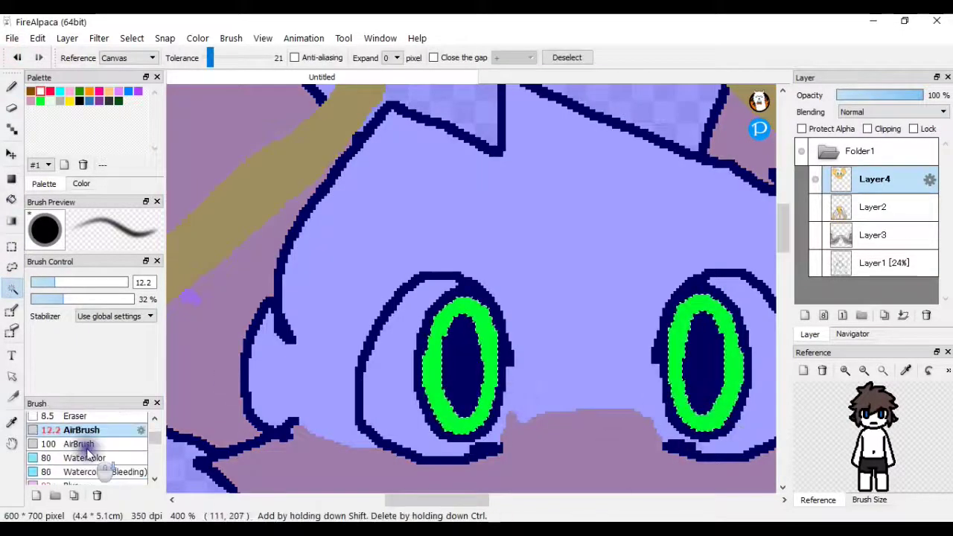
left_click(78, 474)
left_click(477, 358)
left_click_drag(480, 359, 559, 336)
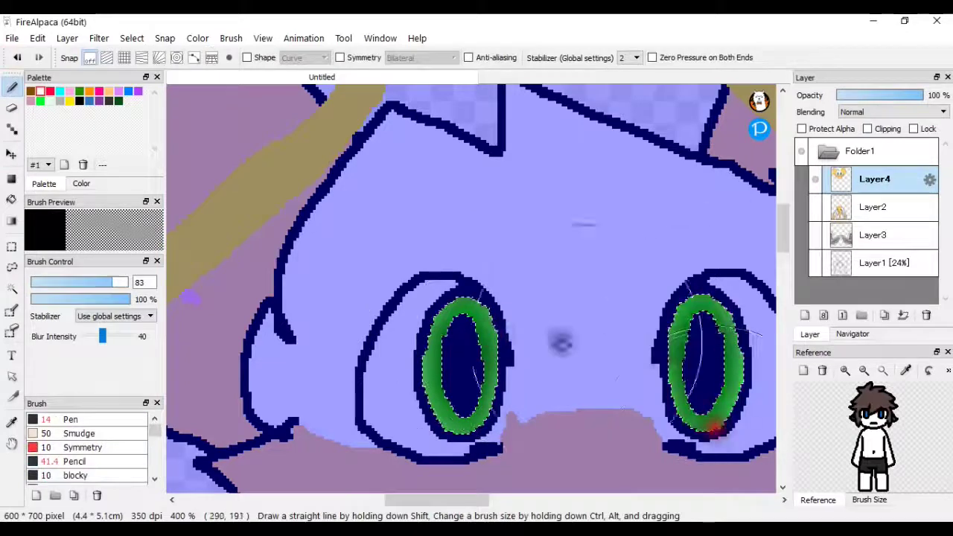
Select the white face and eye areas and the orange muzzle with the Magic Wand, and blur their edges with the 83-pixel Blur brush.
left_click(13, 288)
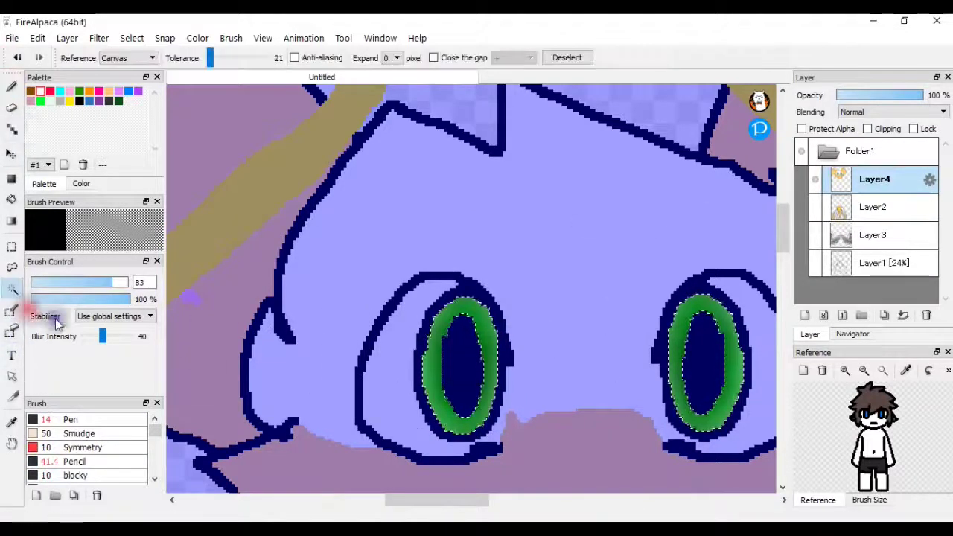
left_click(409, 404)
left_click(454, 250, "shift")
scroll(467, 272, "down", 3)
scroll(511, 359, "up", 3)
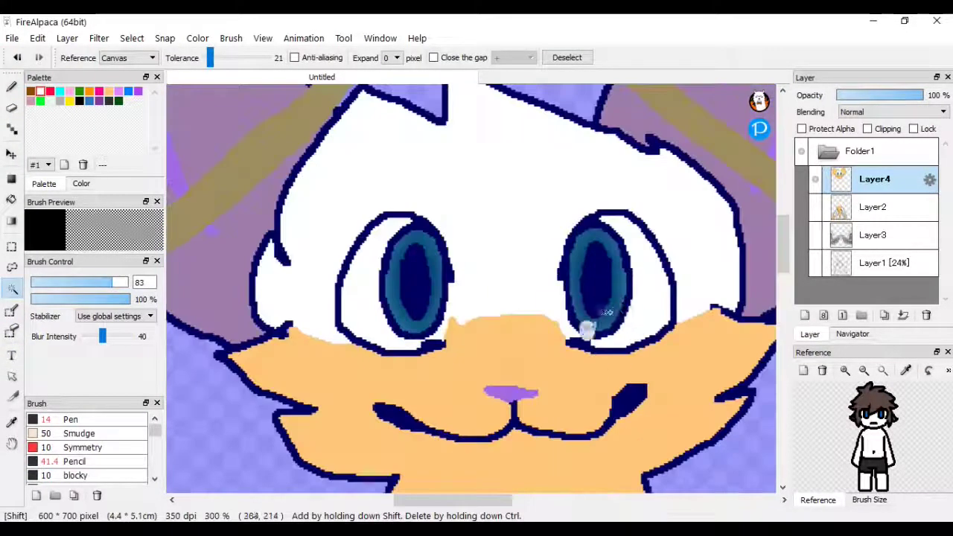
scroll(641, 309, "down", 3)
left_click(12, 87)
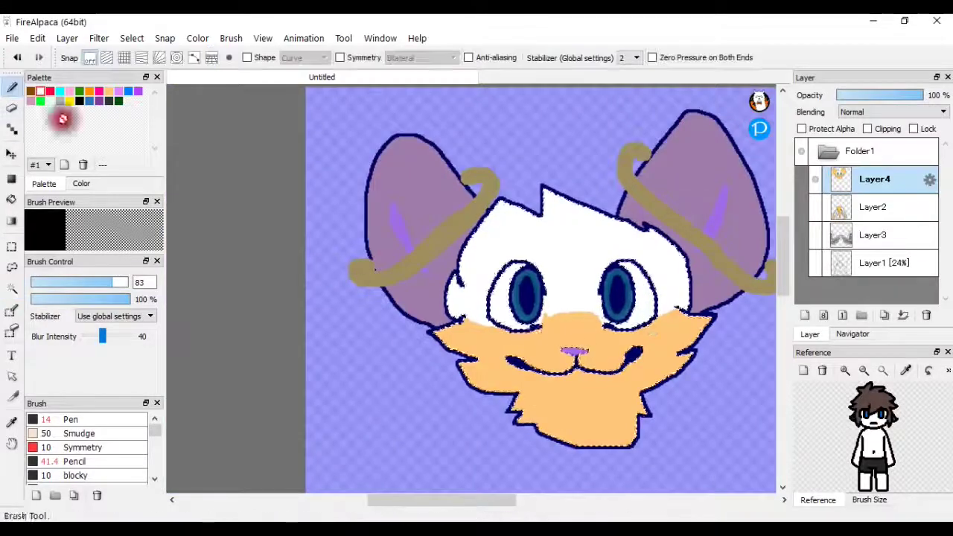
left_click_drag(575, 266, 615, 355)
left_click_drag(633, 464, 570, 379)
scroll(561, 423, "up", 3)
mouse_move(543, 319)
left_mouse_down()
mouse_move(588, 230)
mouse_move(675, 250)
left_mouse_up()
scroll(628, 439, "down", 3)
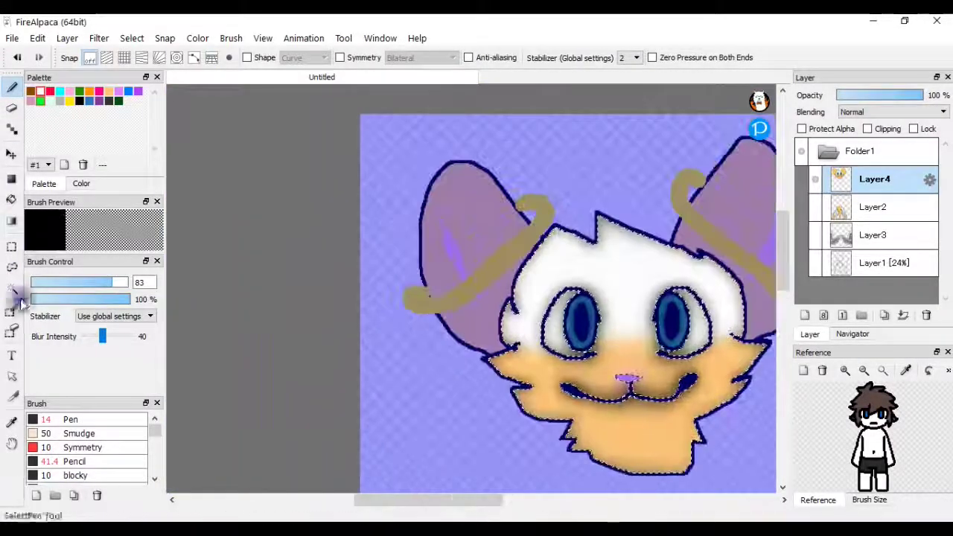
Select the orange areas of both ears with the Magic Wand and blur their edges and pink inner markings.
left_click(12, 288)
left_click(454, 209)
scroll(506, 301, "down", 2)
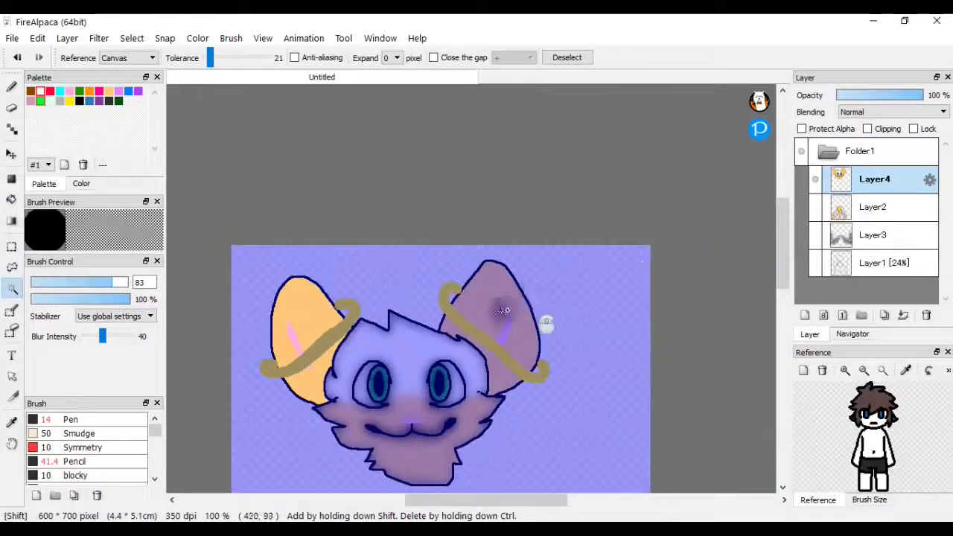
left_click(12, 87)
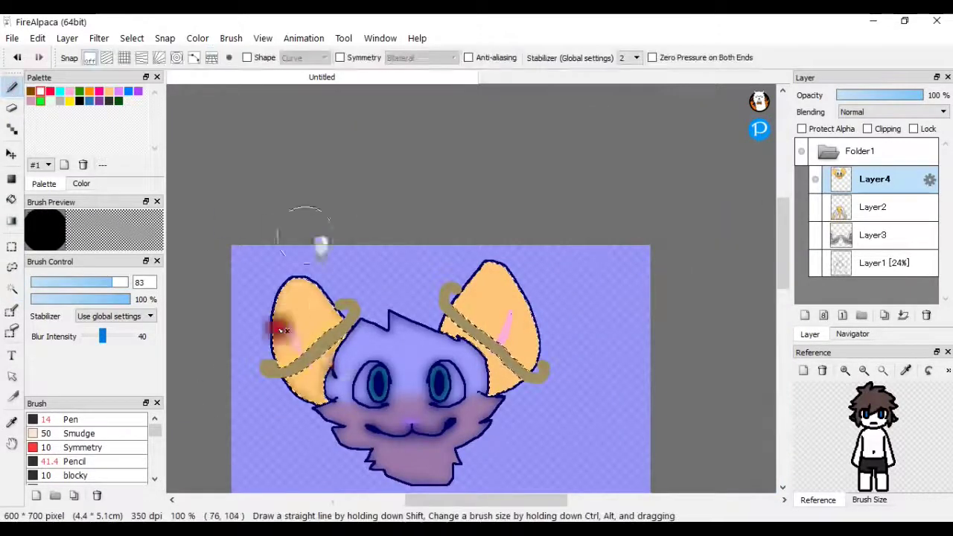
scroll(465, 366, "up", 3)
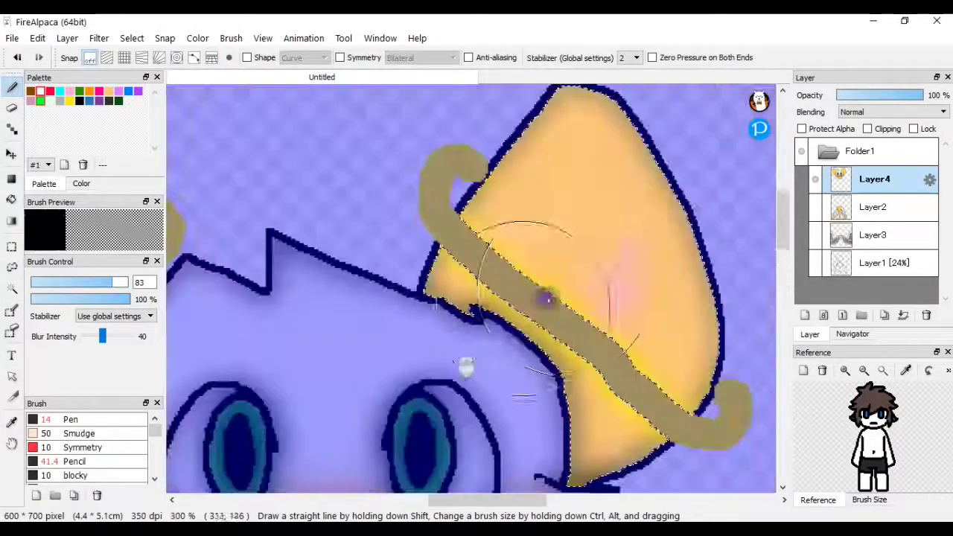
scroll(532, 330, "down", 3)
Select both yellow ear bands with the Magic Wand and soften them with the 83-pixel Blur brush.
scroll(335, 374, "up", 2)
left_click(12, 288)
left_click(335, 334)
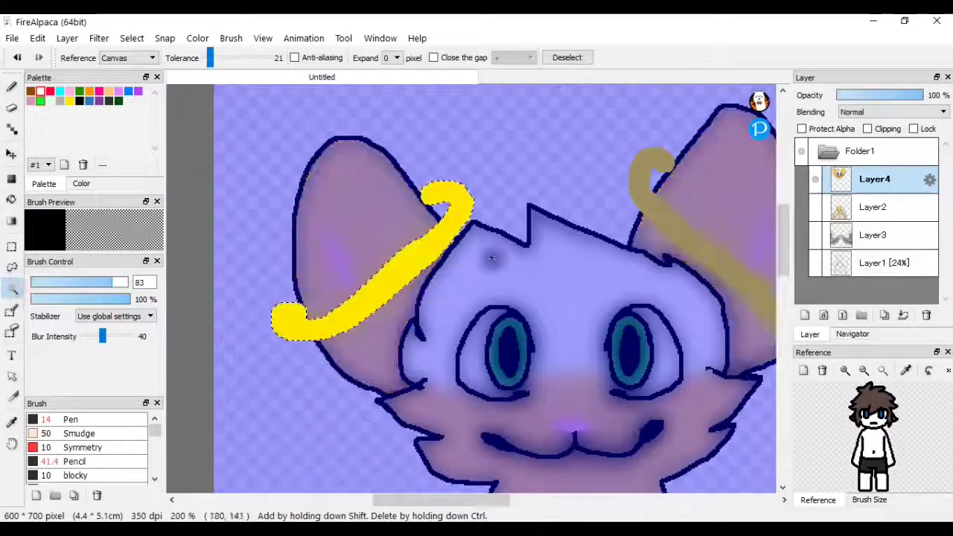
left_click(12, 87)
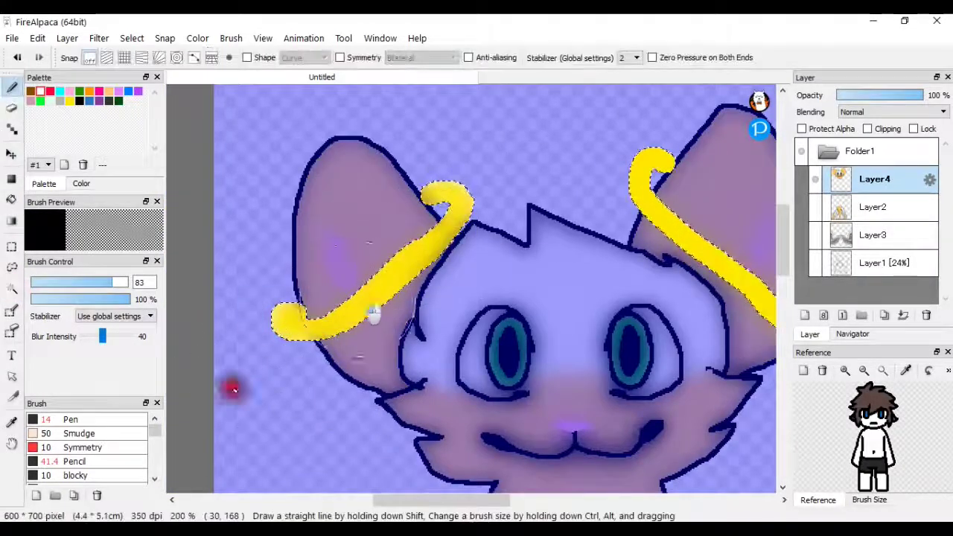
scroll(665, 401, "down", 2)
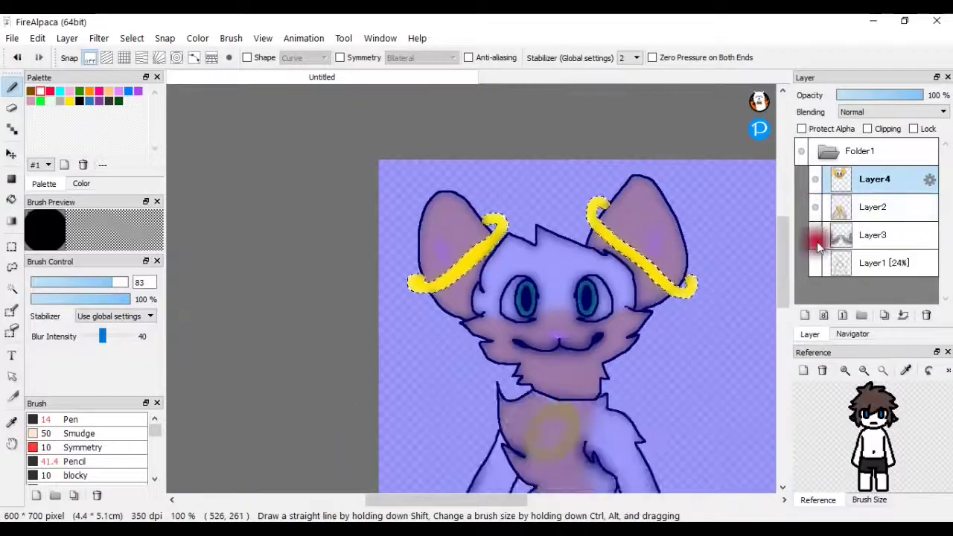
Show the other layers without an active selection and place the head on Layer4 below Layer2.
left_click(11, 246)
key("ctrl+d")
left_click_drag(827, 209, 845, 179)
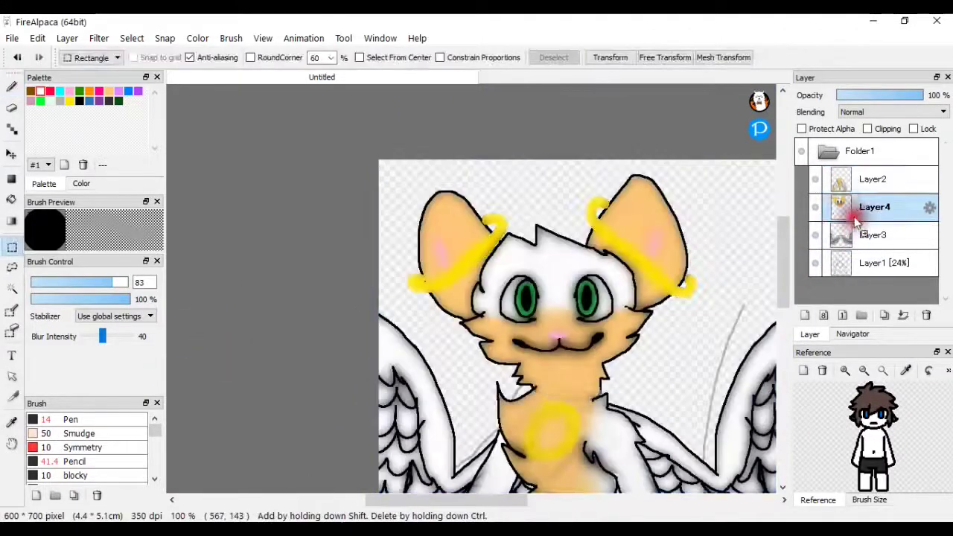
left_click(872, 207)
Move the head slightly down onto the neck and merge the body on Layer2 down into Layer4.
key("v")
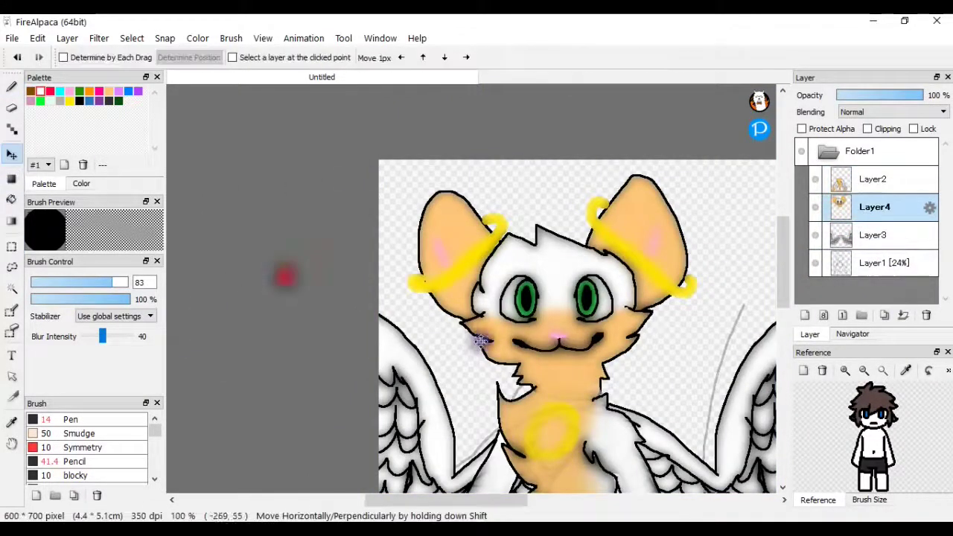
left_click_drag(533, 316, 534, 326)
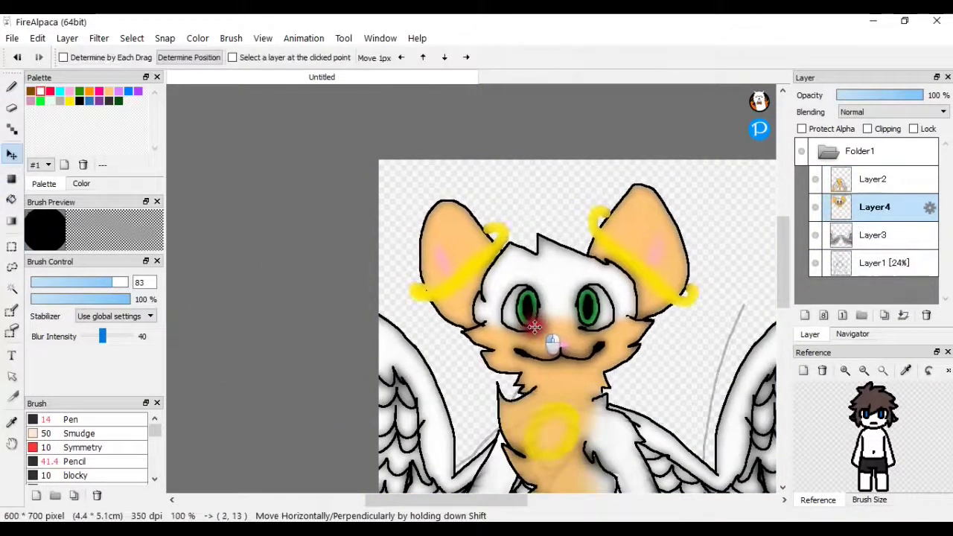
left_click(903, 315)
key("ctrl+z")
left_click(926, 314)
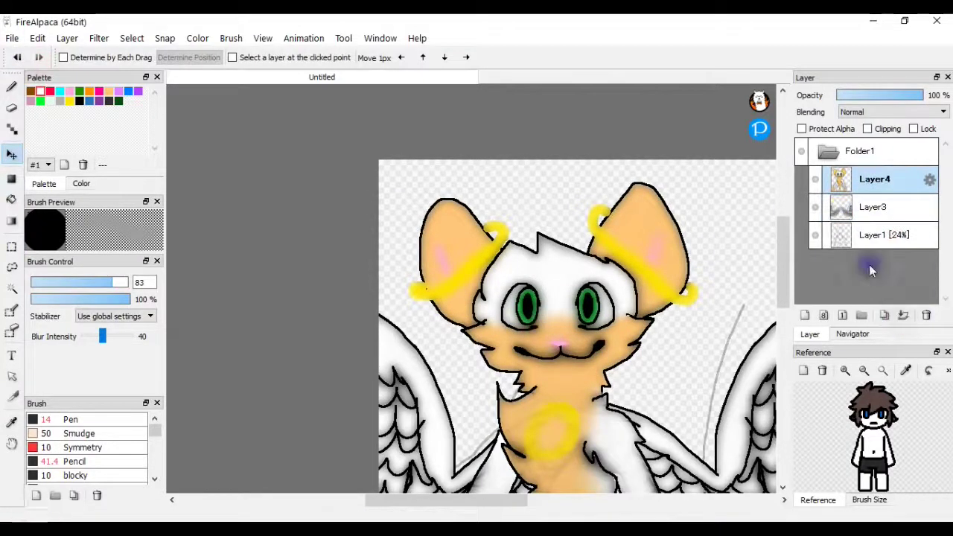
Try duplicating Layer4, merging the copy down, and merging the combined character into Layer3.
scroll(532, 437, "down", 3)
scroll(531, 447, "up", 3)
scroll(528, 456, "down", 7)
scroll(535, 471, "up", 8)
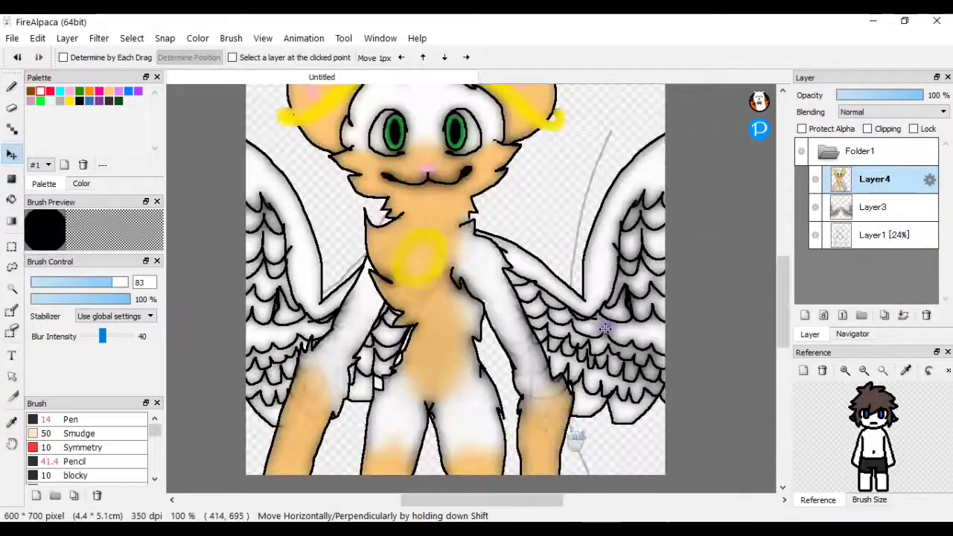
left_click(885, 317)
left_click(902, 317)
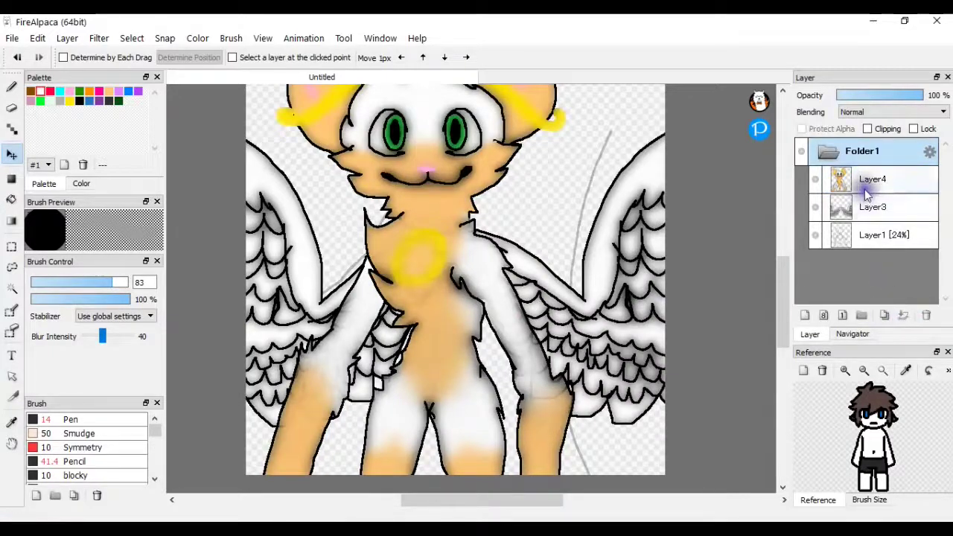
left_click(865, 188)
left_click(903, 315)
Undo the last merges of the Layer4 copies and Layer3.
scroll(394, 276, "up", 3)
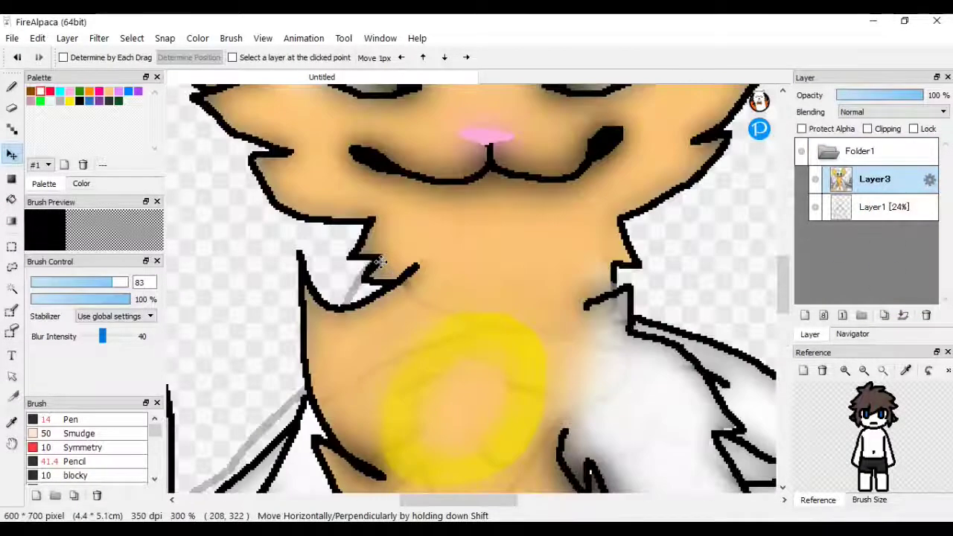
scroll(395, 253, "down", 5)
scroll(387, 197, "up", 3)
left_click(17, 58)
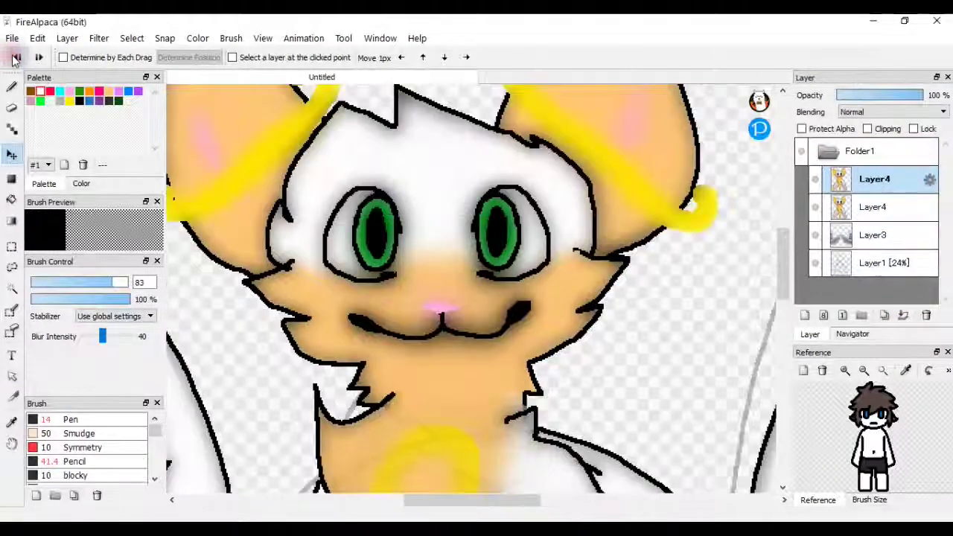
left_click(17, 57)
Merge the duplicate Layer4 down into the original Layer4 at 100% opacity.
left_click(854, 197)
mouse_move(919, 95)
left_mouse_down()
mouse_move(908, 95)
mouse_move(931, 96)
left_mouse_up()
left_click(893, 185)
left_click(905, 315)
scroll(449, 288, "down", 5)
scroll(449, 289, "up", 5)
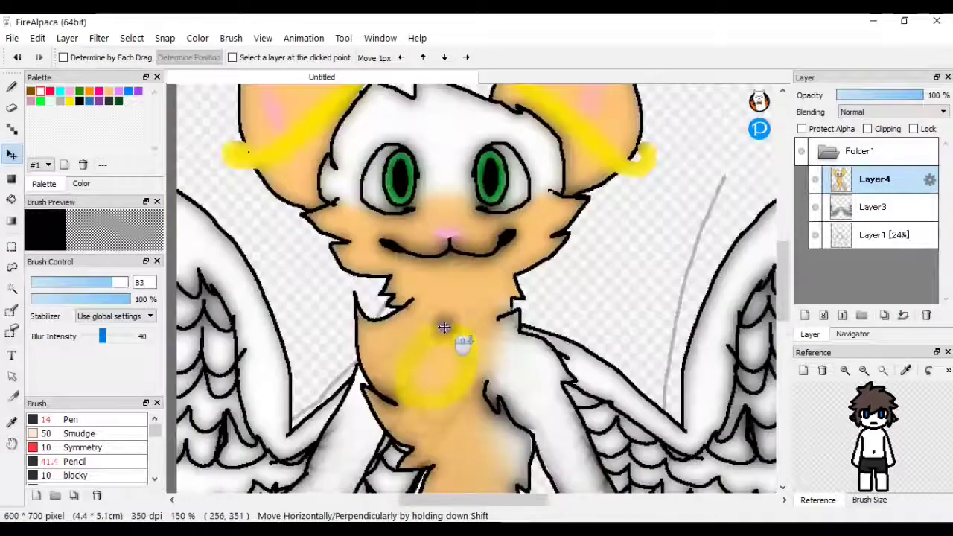
scroll(291, 230, "down", 2)
Try to merge the wings on Layer3 down into the sketch on Layer1.
left_click(867, 207)
left_click(903, 315)
left_click(15, 57)
Merge the head and body on Layer4 down into the wings on Layer3.
left_click(872, 178)
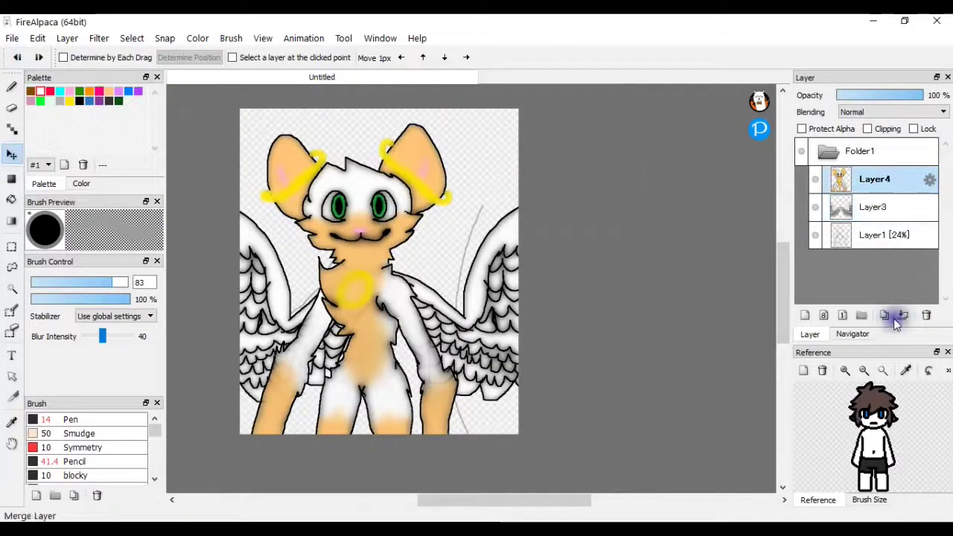
left_click(905, 315)
scroll(323, 413, "up", 2)
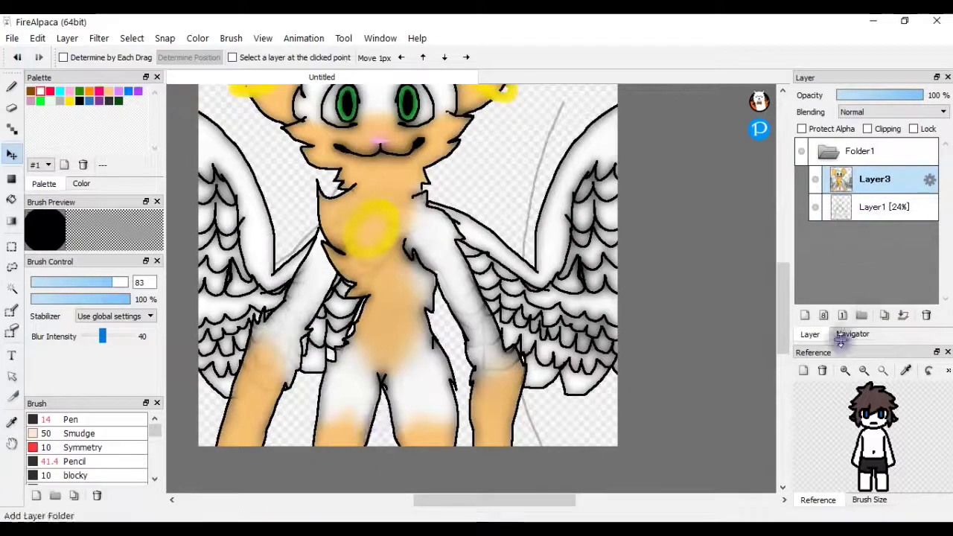
Add a new layer between Layer3 and Layer1 and draw the tail's black outline with the 3-pixel Dot tool.
left_click(11, 131)
left_click(880, 209)
left_click(804, 314)
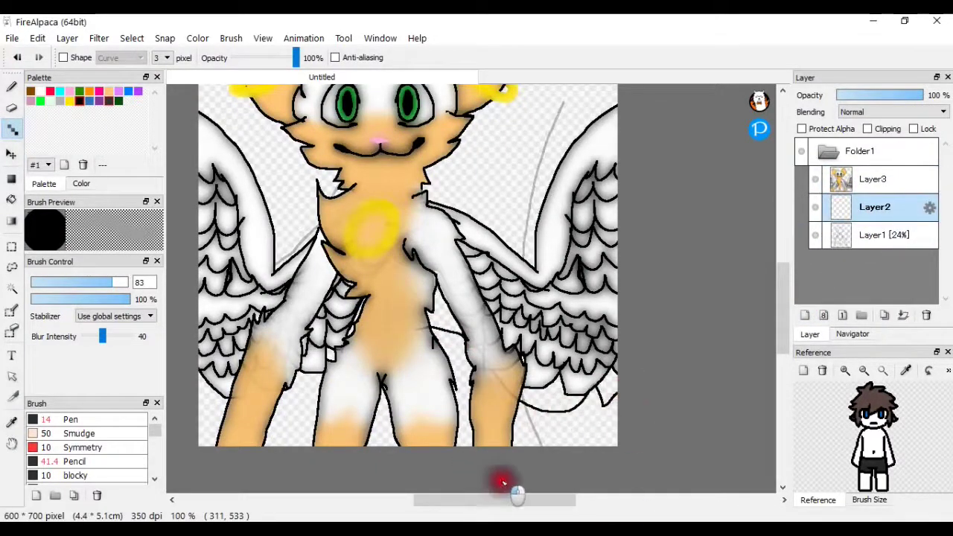
Hide Layer3 and the Layer1 sketch, and erase the overlapping lines near the tail's upper edge with the 30-pixel Eraser.
left_click(815, 179)
scroll(446, 340, "up", 2)
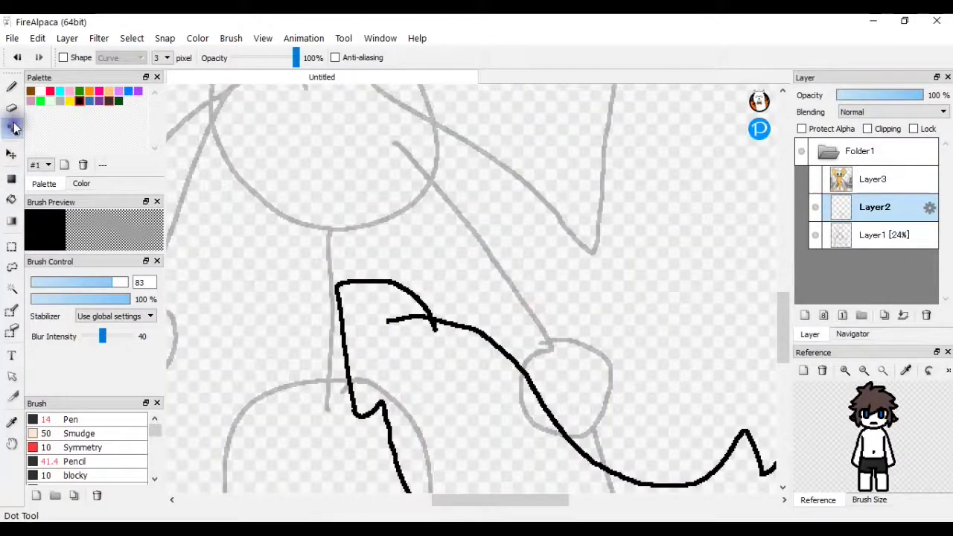
left_click(11, 108)
left_click(815, 234)
left_click(11, 129)
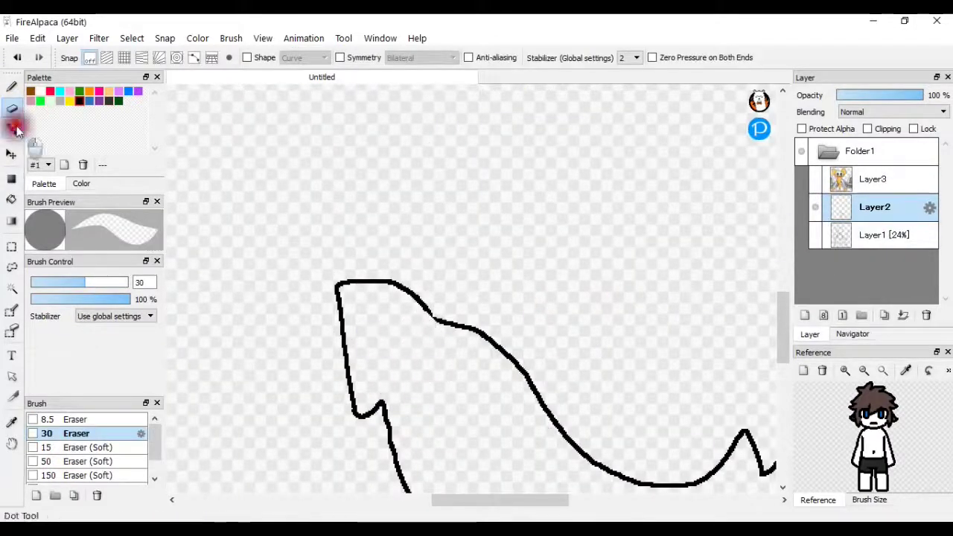
Draw a curved yellow band around the tail near its tip with the 14-pixel Pen brush.
scroll(474, 392, "down", 3)
key("b")
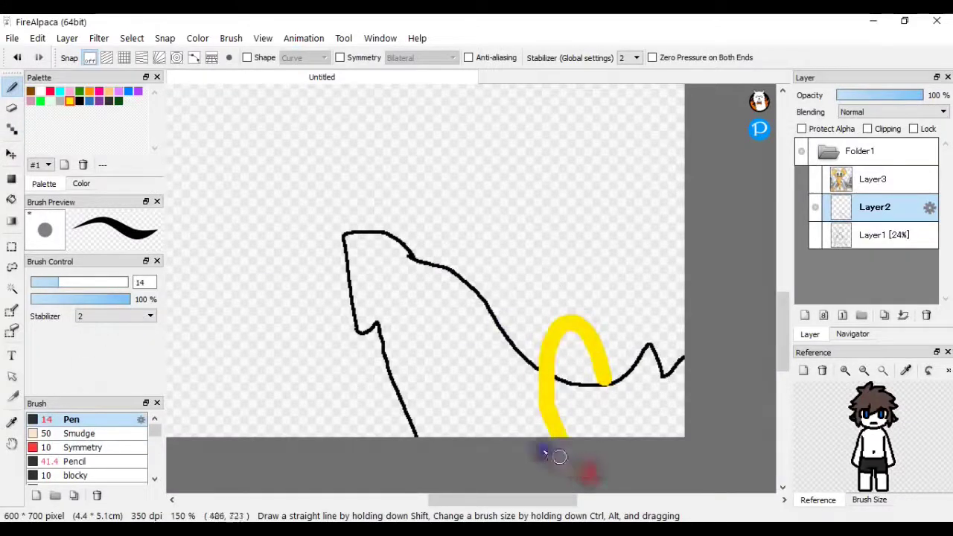
Fill the tail tip beyond the yellow band with light orange and add a filled light orange patch before the band.
left_click(11, 200)
double_click(118, 92)
left_click(559, 222)
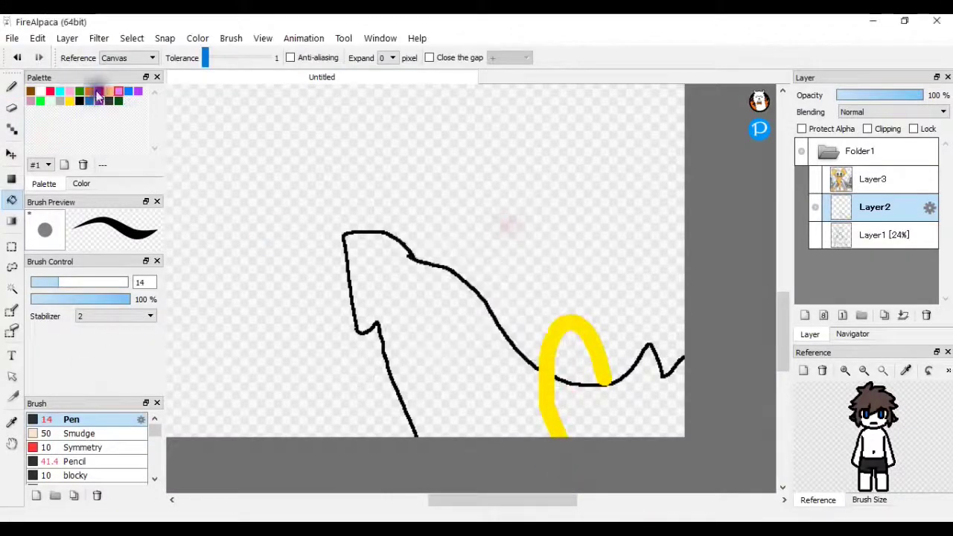
left_click(595, 396)
key("b")
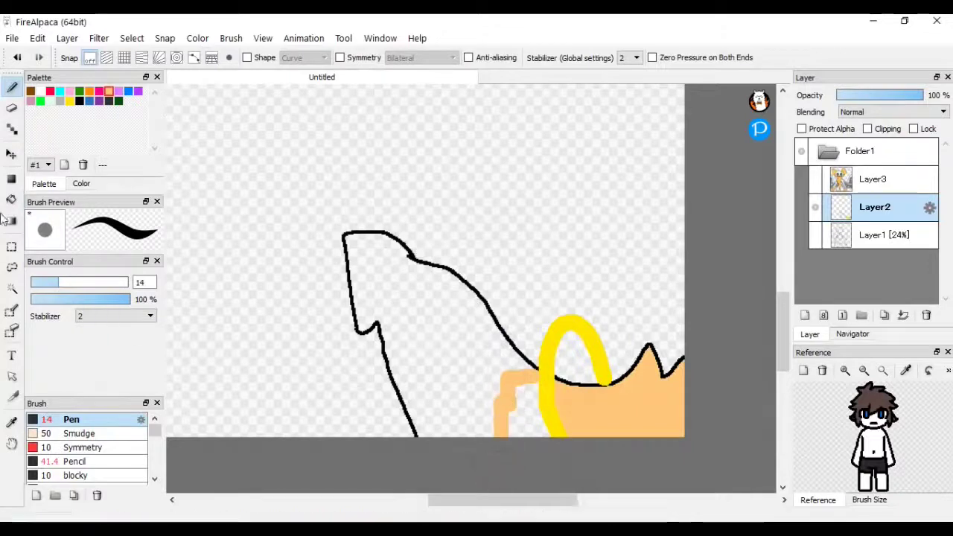
left_click(11, 199)
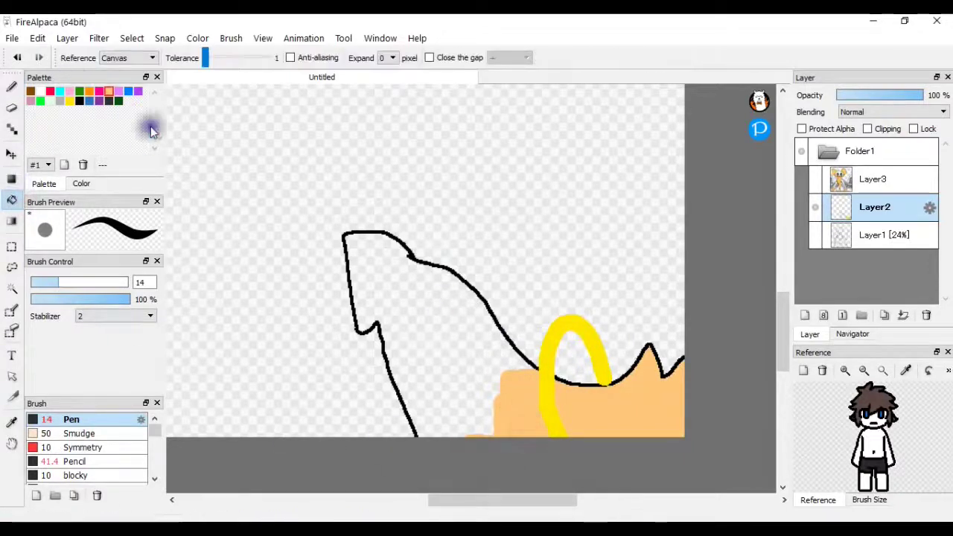
Fill the remaining empty area of the tail with white up to the light orange patch.
left_click(138, 91)
left_click(467, 341)
left_click(415, 349)
scroll(415, 350, "up", 2)
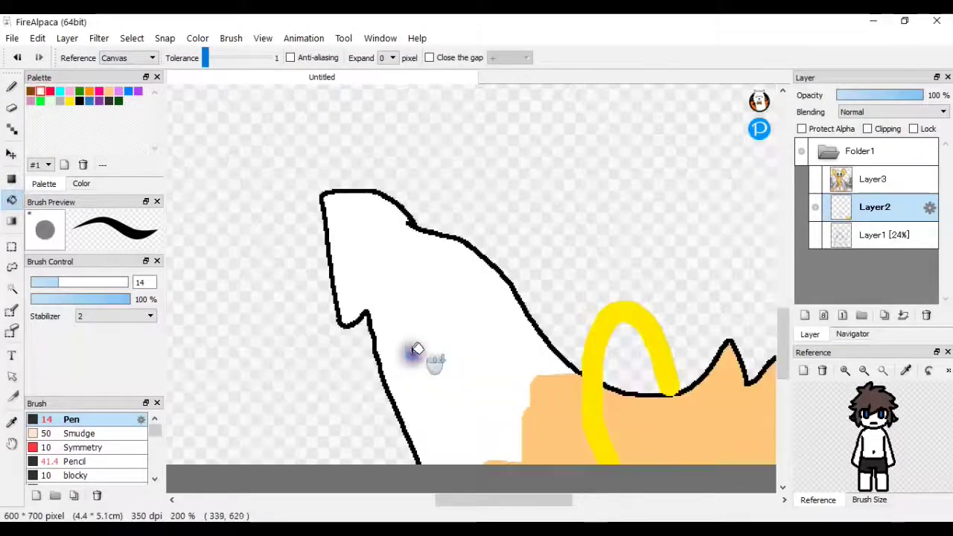
Select the tail's white area and both light orange areas together with the Magic Wand.
left_click(12, 291)
left_click(480, 384)
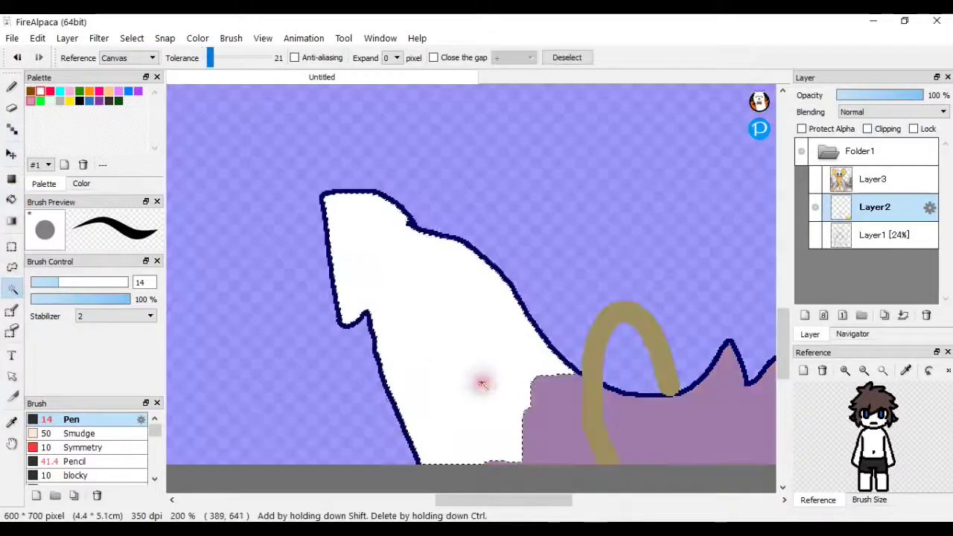
left_click(557, 415, "shift")
left_click(660, 427, "shift")
Blend the tail's white, orange and band edges inside the selection with the 83-pixel Blur brush at intensity 40.
left_click(11, 87)
scroll(96, 447, "down", 5)
left_click(74, 434)
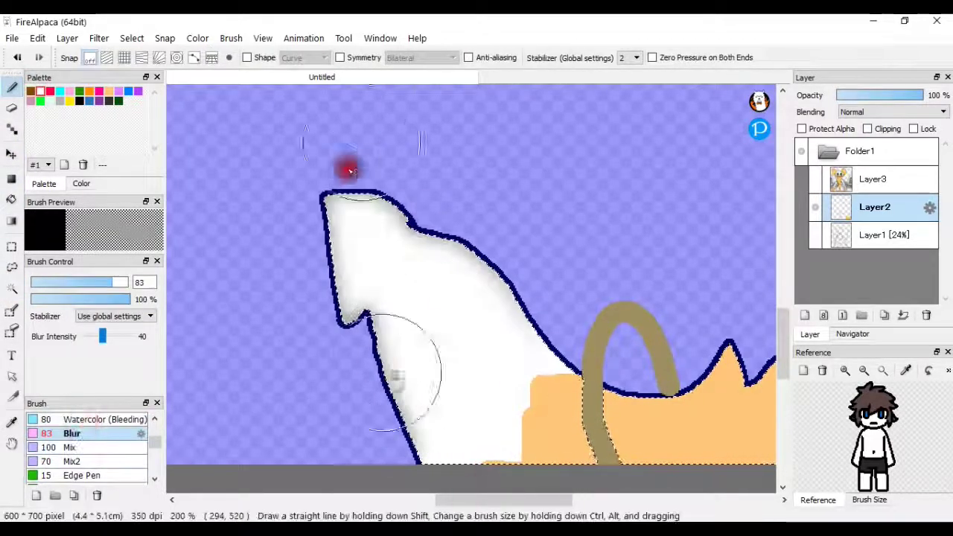
mouse_move(356, 76)
left_mouse_down()
mouse_move(433, 280)
mouse_move(434, 307)
mouse_move(381, 277)
mouse_move(391, 283)
mouse_move(399, 255)
mouse_move(386, 207)
mouse_move(576, 406)
mouse_move(480, 359)
mouse_move(514, 445)
mouse_move(444, 440)
mouse_move(492, 262)
mouse_move(335, 160)
mouse_move(558, 320)
mouse_move(572, 365)
mouse_move(606, 357)
left_mouse_up()
scroll(518, 258, "down", 3)
scroll(610, 361, "up", 3)
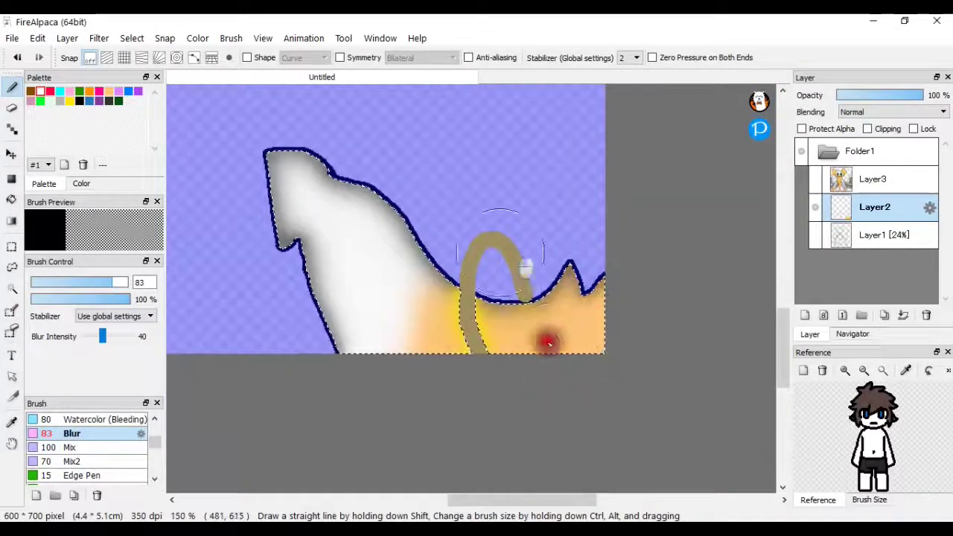
scroll(545, 287, "up", 3)
scroll(710, 449, "down", 3)
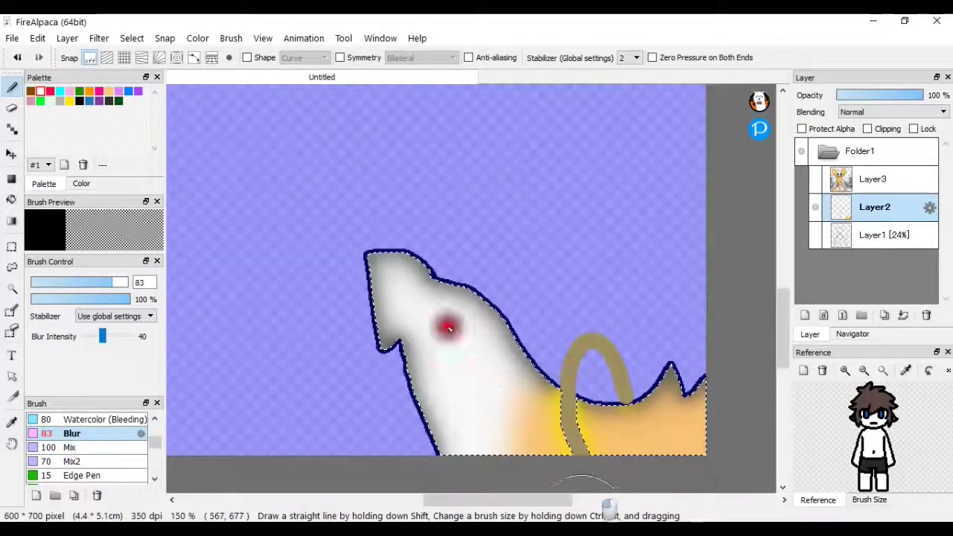
scroll(620, 390, "up", 2)
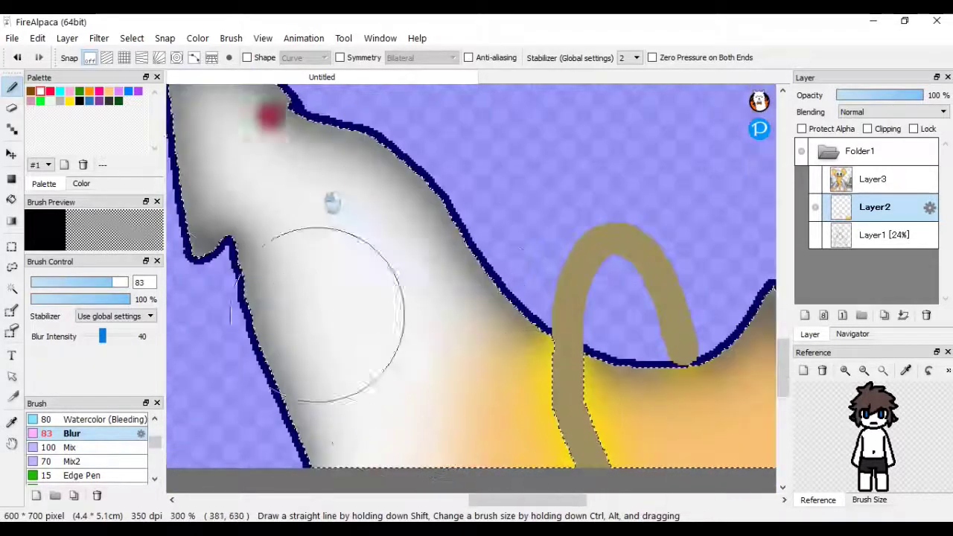
scroll(320, 312, "down", 1)
Show Layer3 with the body again and clear the tail selection.
left_click(815, 178)
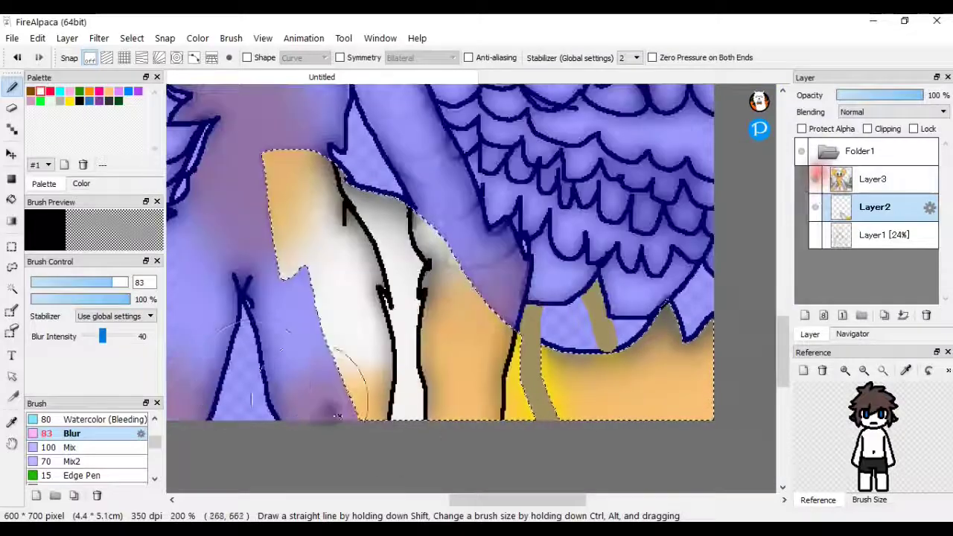
left_click(12, 246)
left_click(604, 463)
left_click(871, 179)
left_click(903, 315)
scroll(365, 320, "down", 3)
scroll(297, 287, "up", 4)
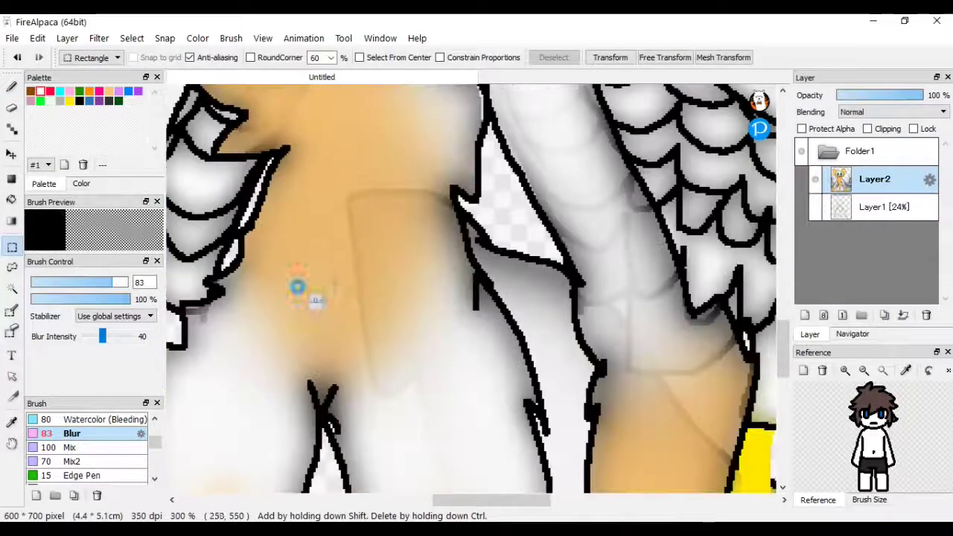
left_click(12, 86)
scroll(113, 429, "down", 5)
left_click(115, 451)
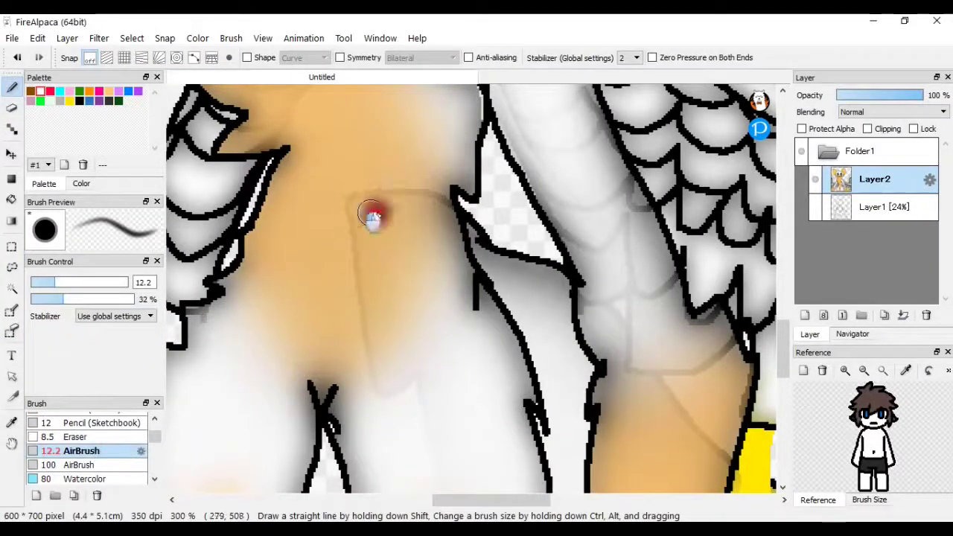
left_click(17, 57)
left_click(17, 57)
left_click(40, 57)
mouse_move(421, 257)
left_mouse_down()
mouse_move(398, 341)
mouse_move(340, 365)
left_mouse_up()
left_click(16, 58)
Erase the parts of the tail on Layer2 that show through the lower belly with the 30-pixel Eraser.
left_click(12, 108)
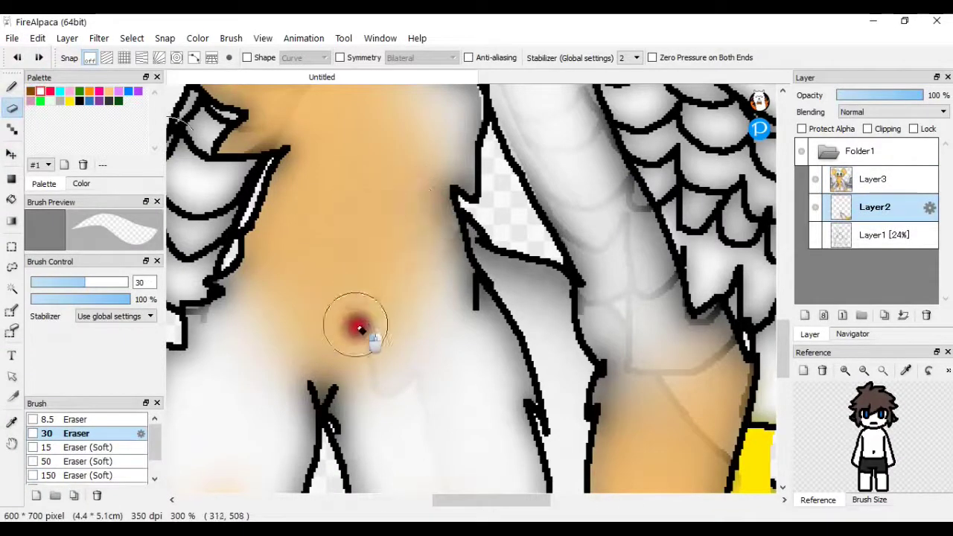
left_click(16, 57)
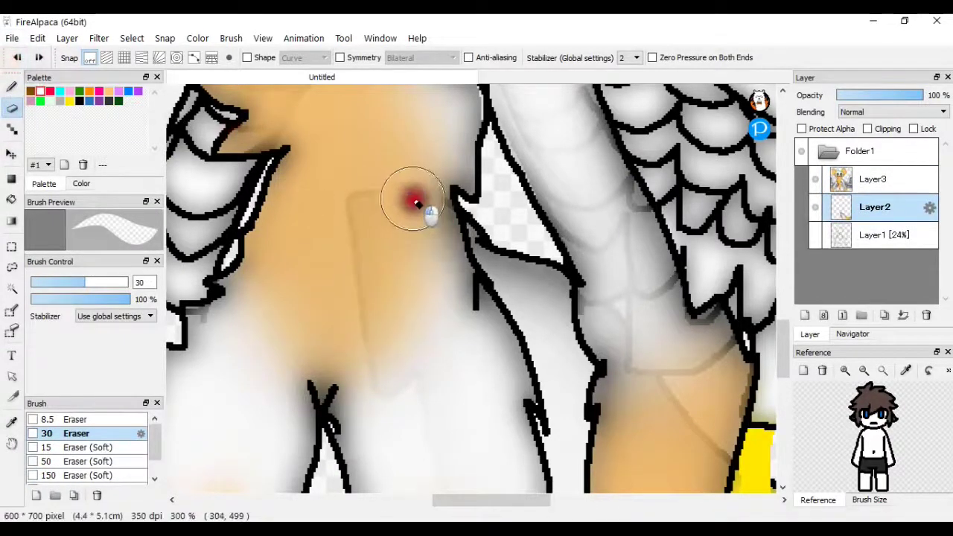
key("ctrl+y")
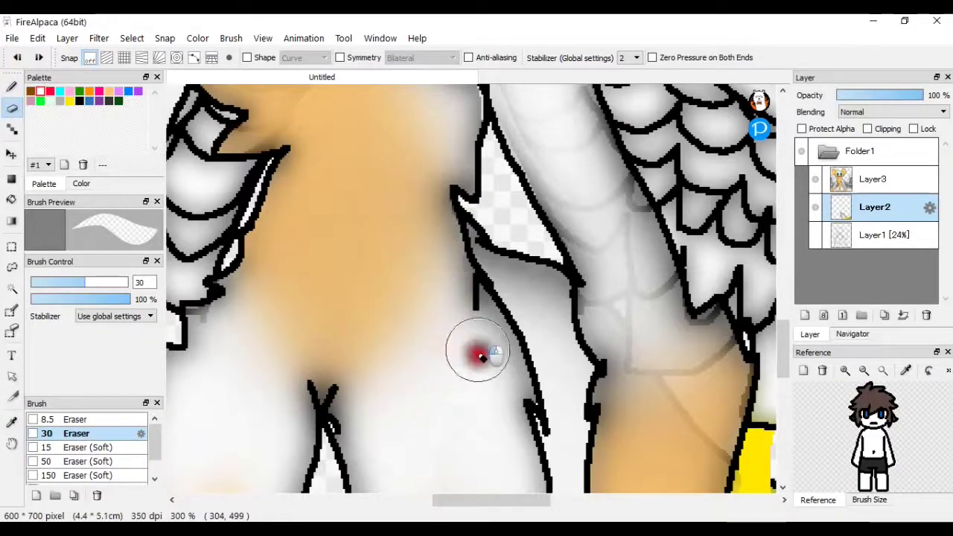
scroll(424, 428, "down", 4)
scroll(425, 439, "up", 3)
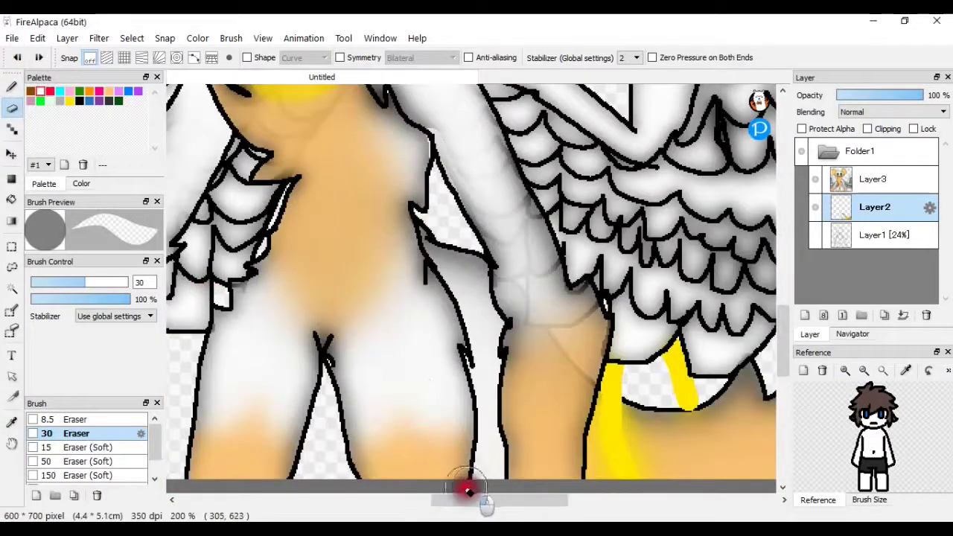
Merge Layer3 down into the tail layer, Layer2.
left_click(11, 88)
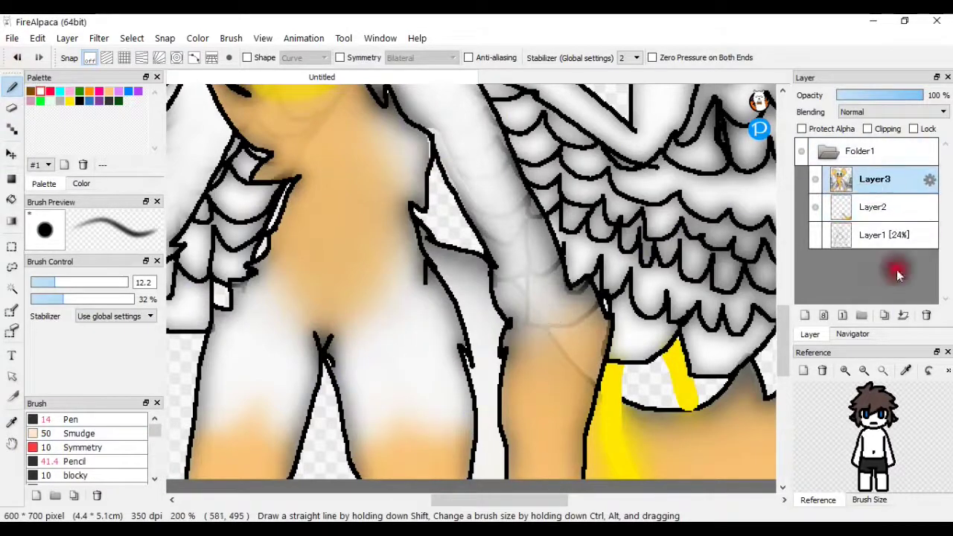
left_click(903, 313)
scroll(350, 355, "down", 4)
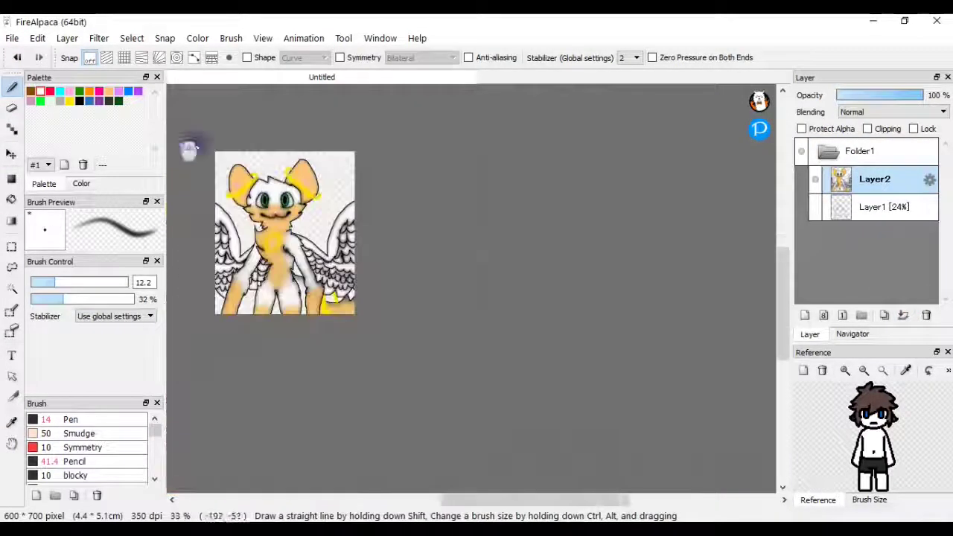
scroll(183, 148, "up", 1)
Delete the Layer1 pose sketch.
left_click(886, 207)
left_click_drag(897, 105, 941, 113)
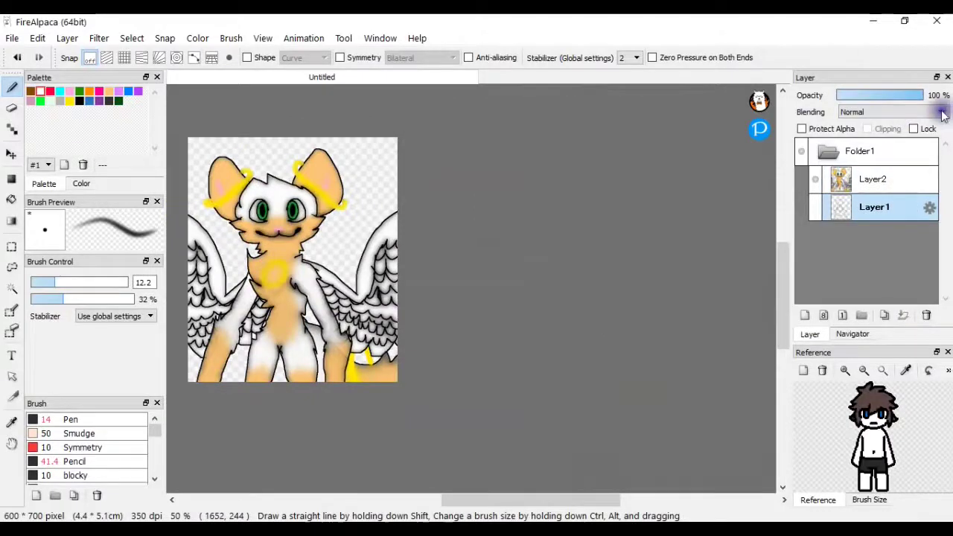
left_click(929, 316)
key("ctrl+minus")
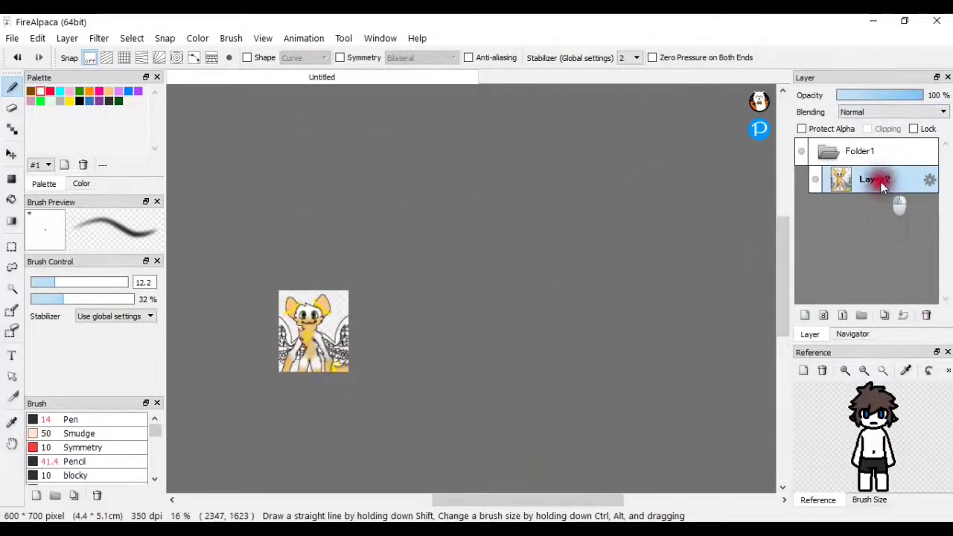
Move Layer2 out of Folder1 and delete the empty folder.
left_click_drag(881, 186, 871, 159)
left_click(875, 179)
left_click(926, 315)
scroll(254, 368, "down", 1)
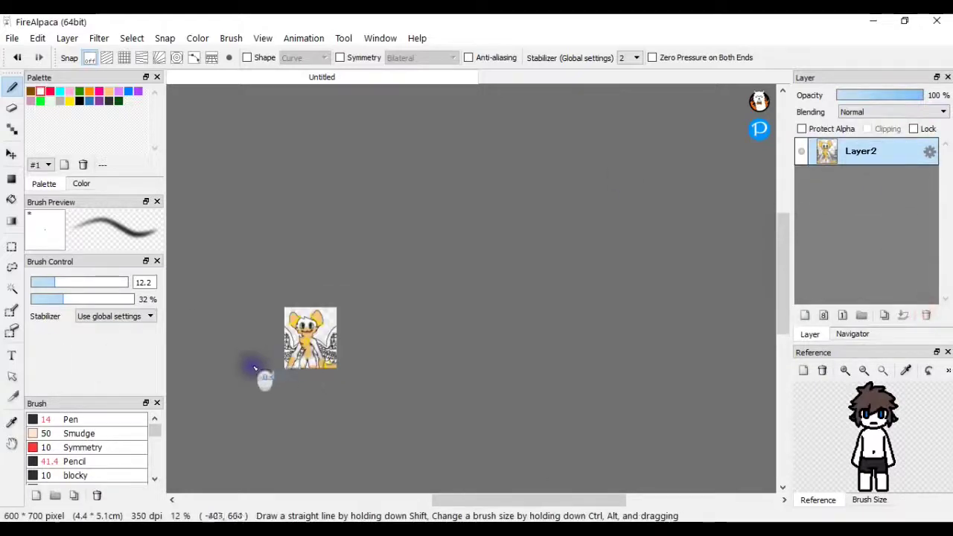
Hide the side panels to inspect the whole character and its head, and show the panels again.
scroll(254, 368, "up", 4)
left_click(379, 38)
left_click(395, 280)
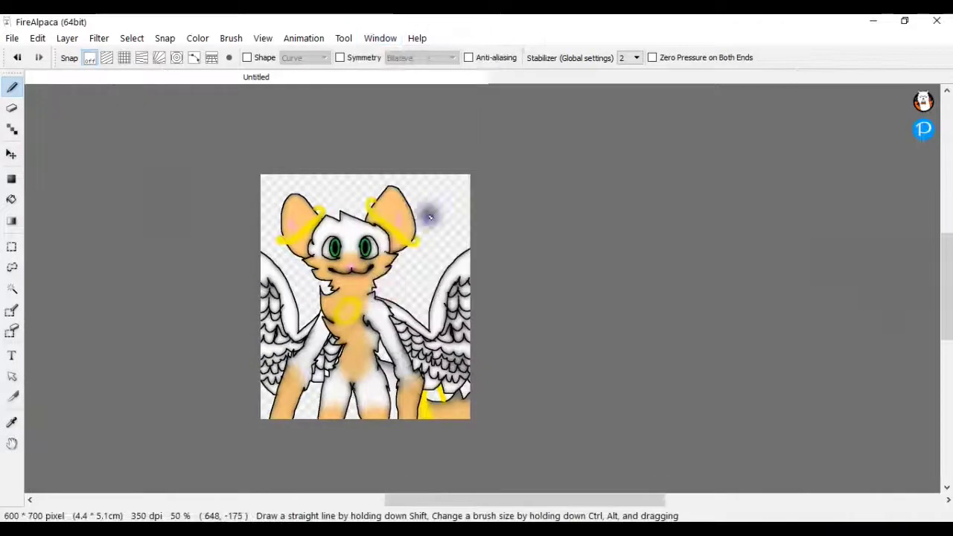
scroll(381, 222, "down", 3)
scroll(355, 244, "up", 5)
scroll(355, 244, "down", 5)
scroll(353, 232, "up", 3)
scroll(350, 217, "up", 1)
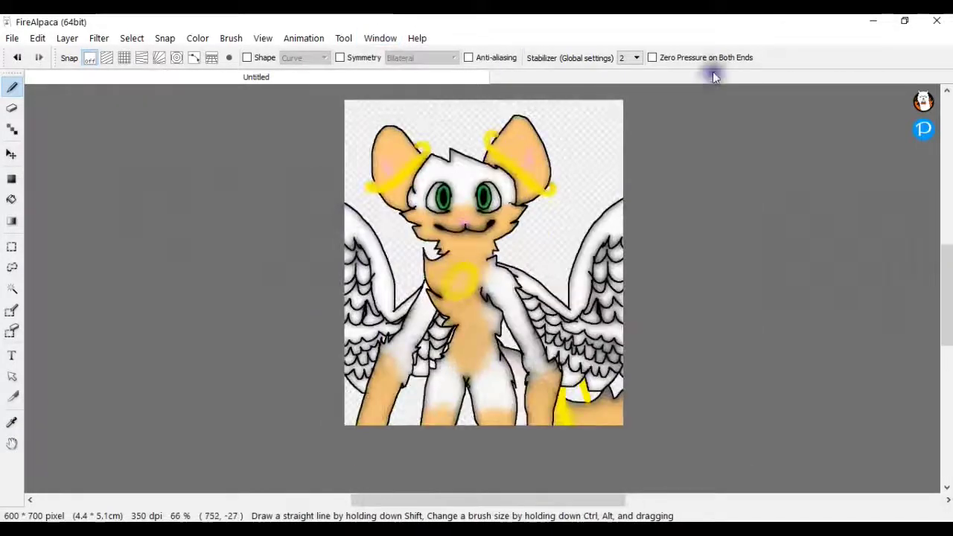
scroll(436, 160, "up", 2)
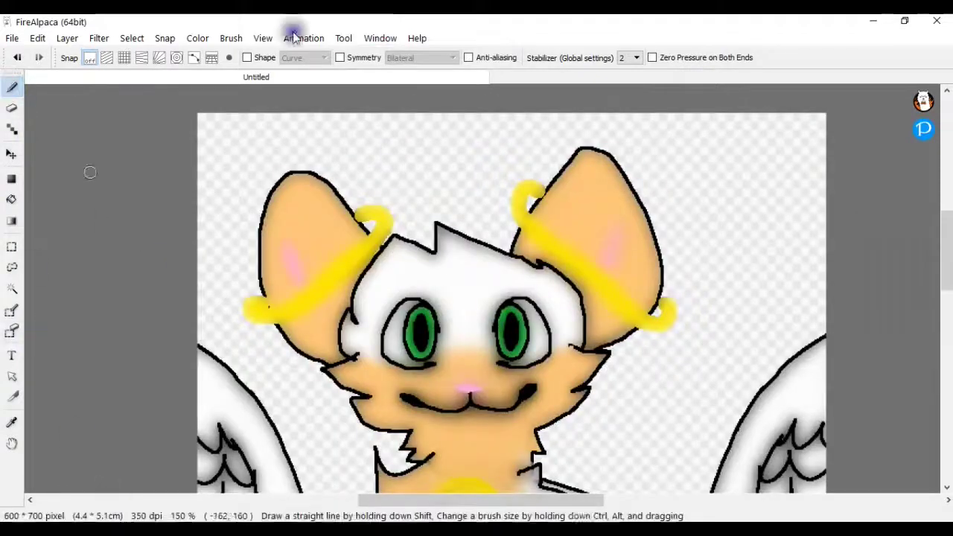
left_click(379, 38)
left_click(390, 295)
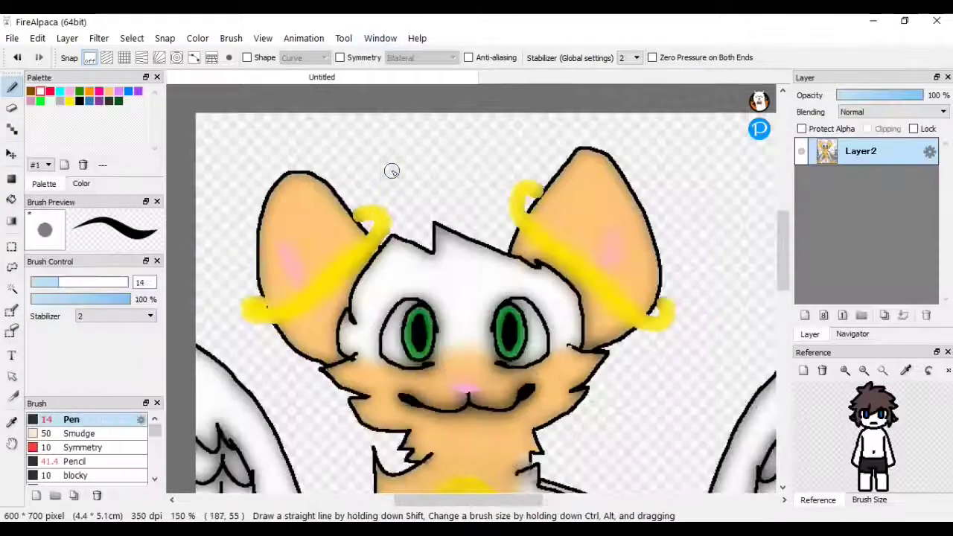
Add the text "god angel tat" near the head in black 8 pt Ebrima.
left_click(11, 357)
left_click(323, 172)
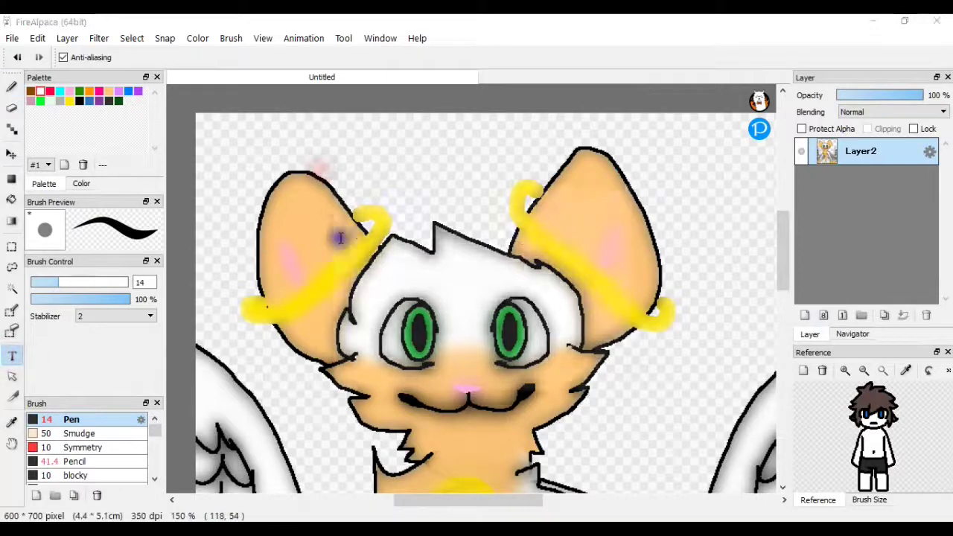
left_click(379, 289)
left_click_drag(644, 253, 655, 300)
left_click(570, 392)
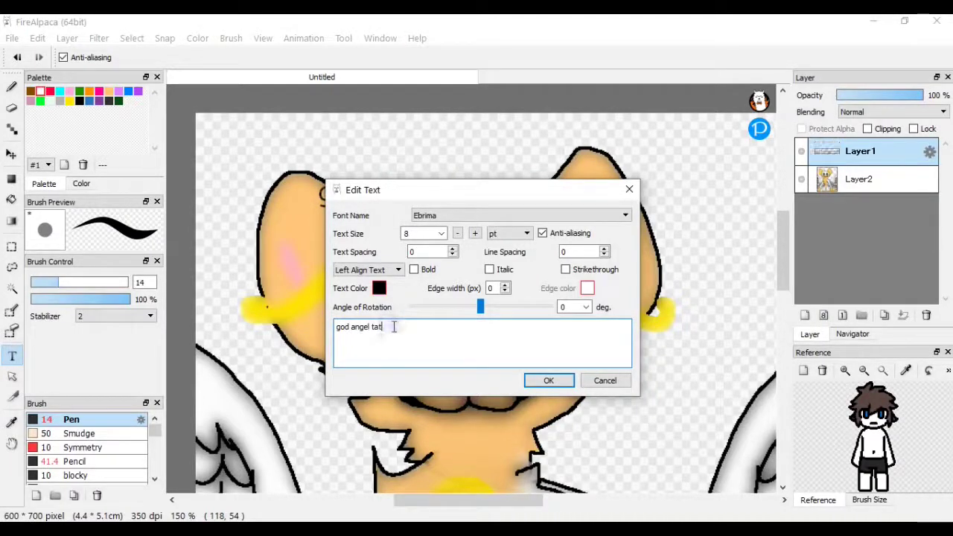
left_click(548, 380)
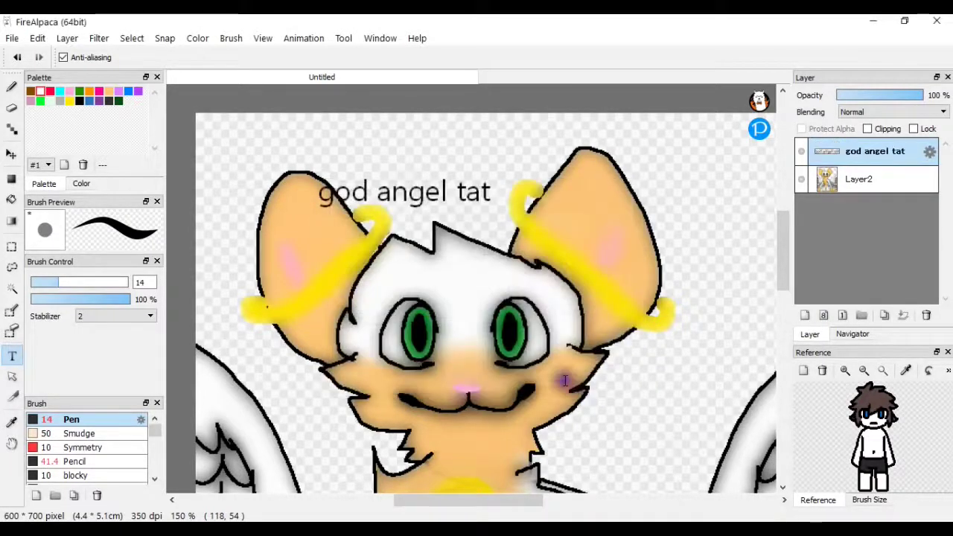
Move the text up above the character's head.
scroll(372, 298, "down", 2)
left_click(11, 153)
left_click_drag(399, 184, 410, 162)
Change the text to "god angel tattletail" and shift it slightly to the left above the head.
left_click(929, 151)
type("tl")
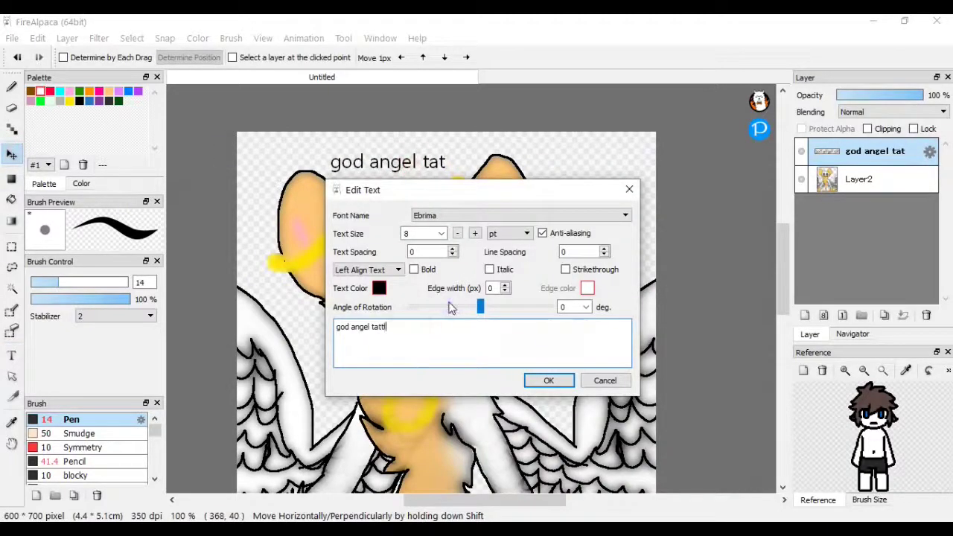
type("etail")
left_click(548, 382)
left_click_drag(410, 164, 402, 163)
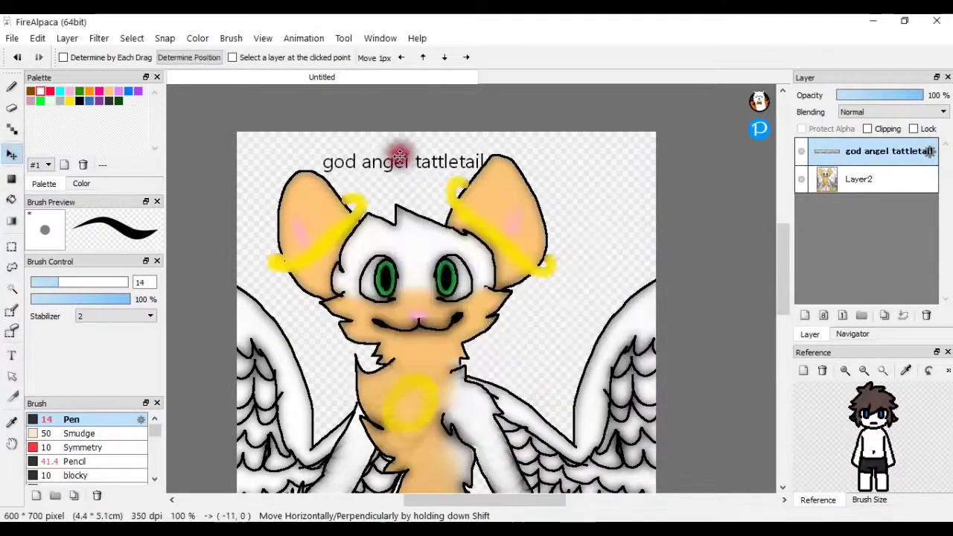
Hide the side panels to view the finished, titled drawing.
mouse_move(463, 530)
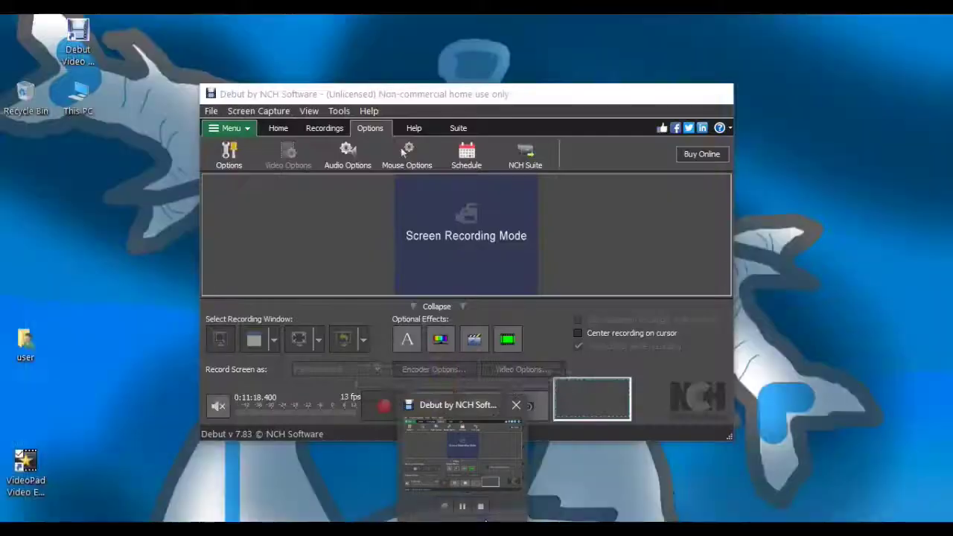
left_click(463, 461)
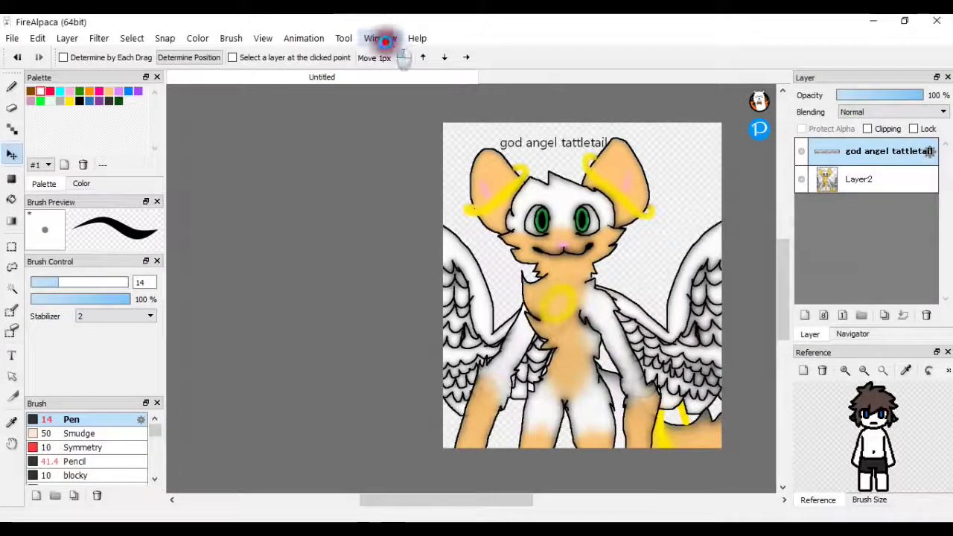
left_click(378, 37)
left_click(414, 297)
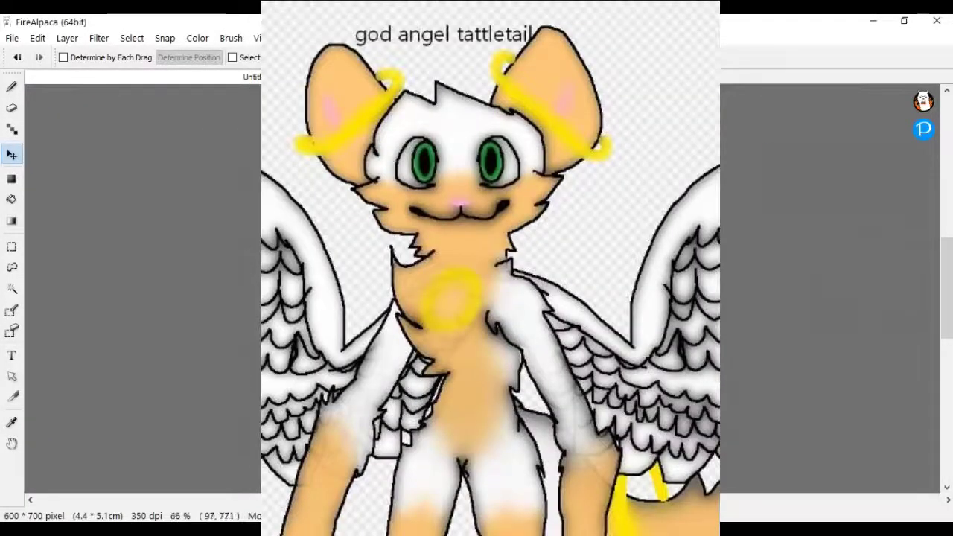